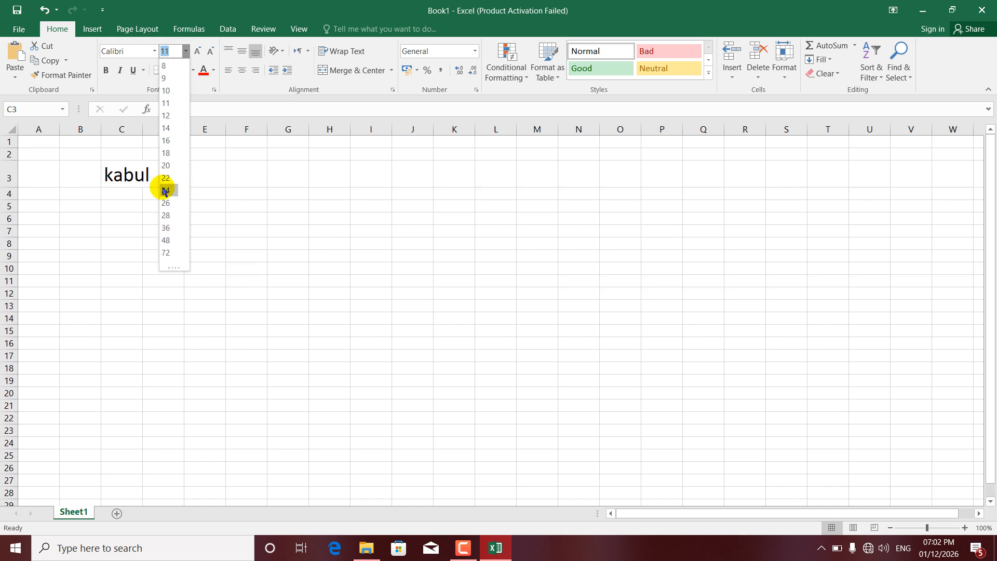
Set the font size of "kabul" in C3 to 16 and enlarge it stepwise to 72.
{"action": "left_click", "coordinate": [164, 145]}
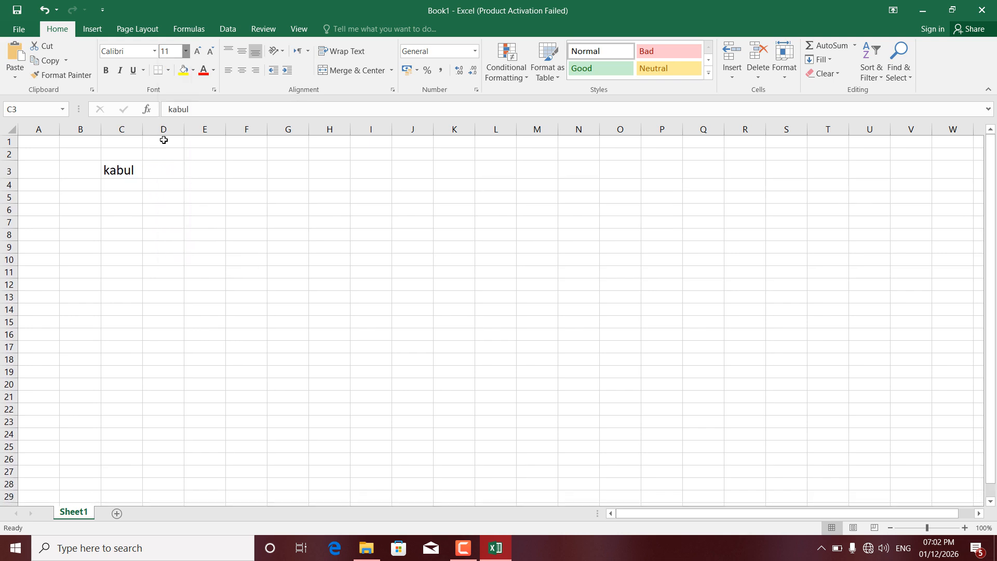
{"action": "left_click", "coordinate": [199, 51]}
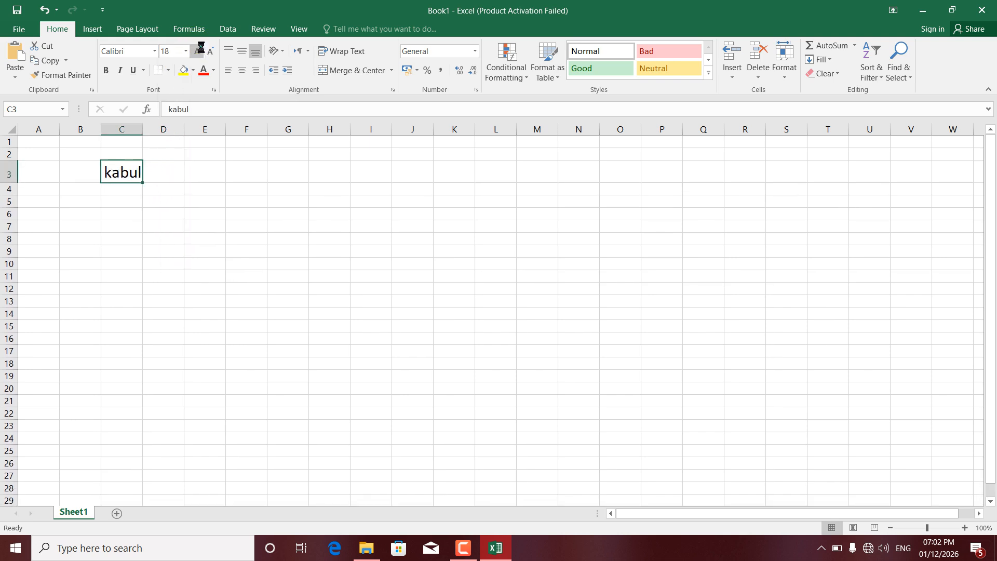
{"action": "left_click", "coordinate": [199, 50]}
{"action": "left_click", "coordinate": [199, 51]}
{"action": "left_click", "coordinate": [200, 51]}
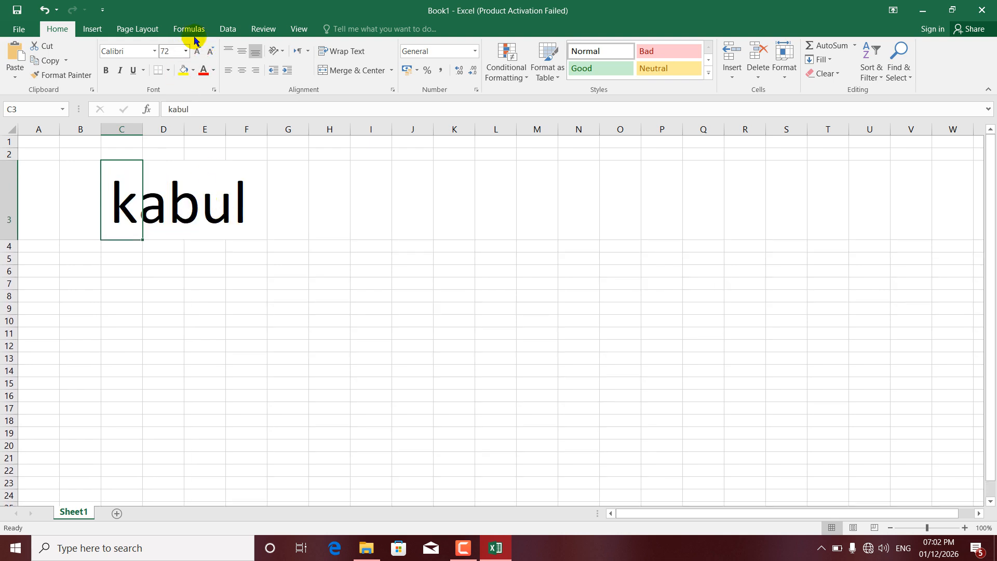
Reduce the font size of "kabul" in C3 stepwise to 22.
{"action": "left_click", "coordinate": [213, 51]}
{"action": "left_click", "coordinate": [213, 51]}
{"action": "left_click", "coordinate": [213, 52]}
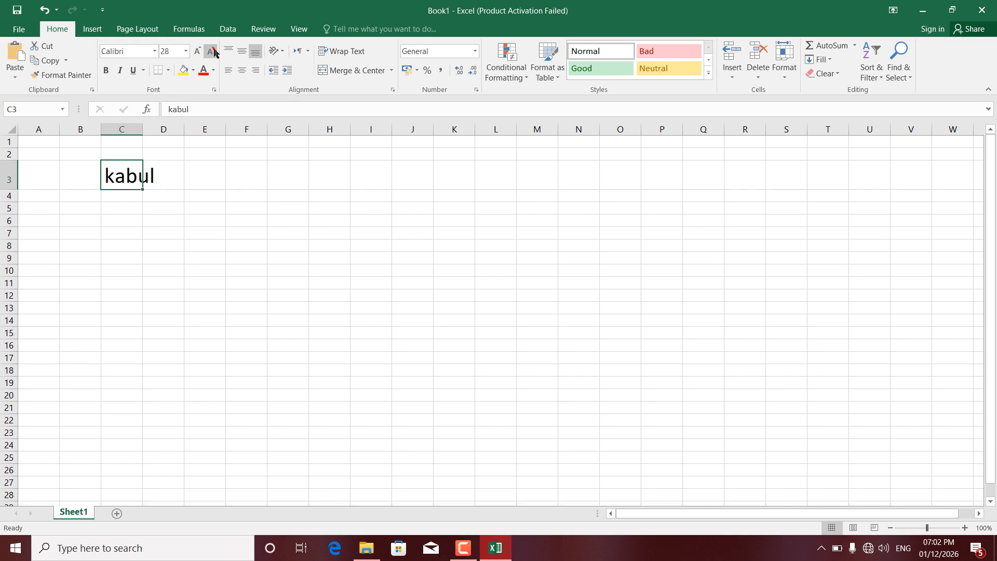
{"action": "left_click", "coordinate": [213, 51]}
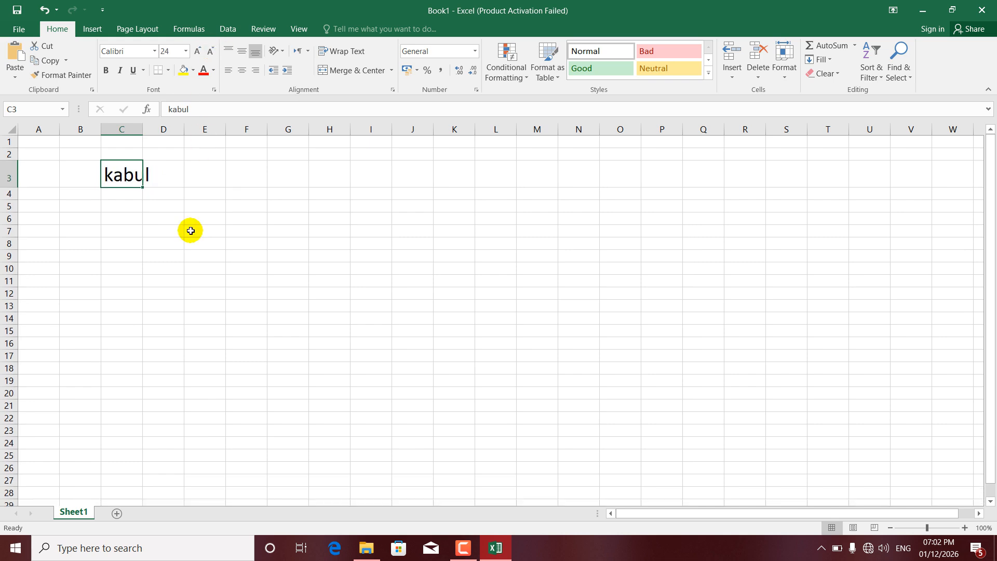
{"action": "left_click", "coordinate": [211, 51]}
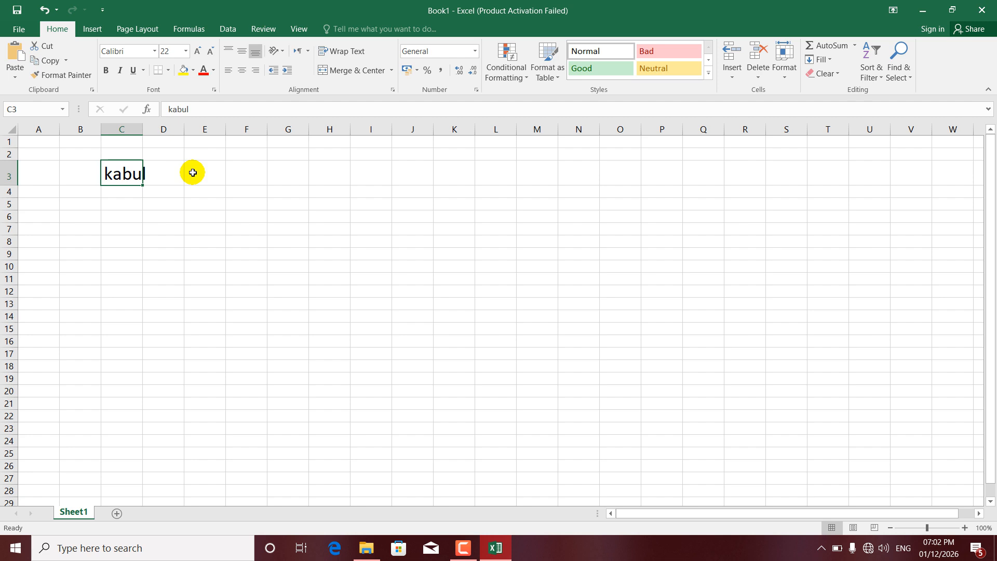
Change the font size of "kabul" in C3 to 72, followed by 16.
{"action": "left_click", "coordinate": [185, 50]}
{"action": "left_click", "coordinate": [172, 251]}
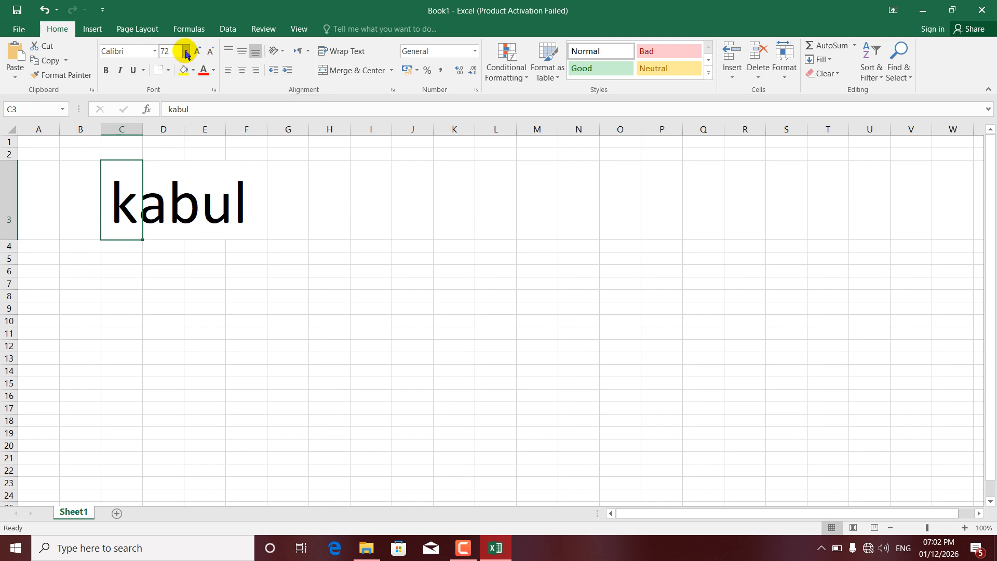
{"action": "left_click", "coordinate": [185, 51]}
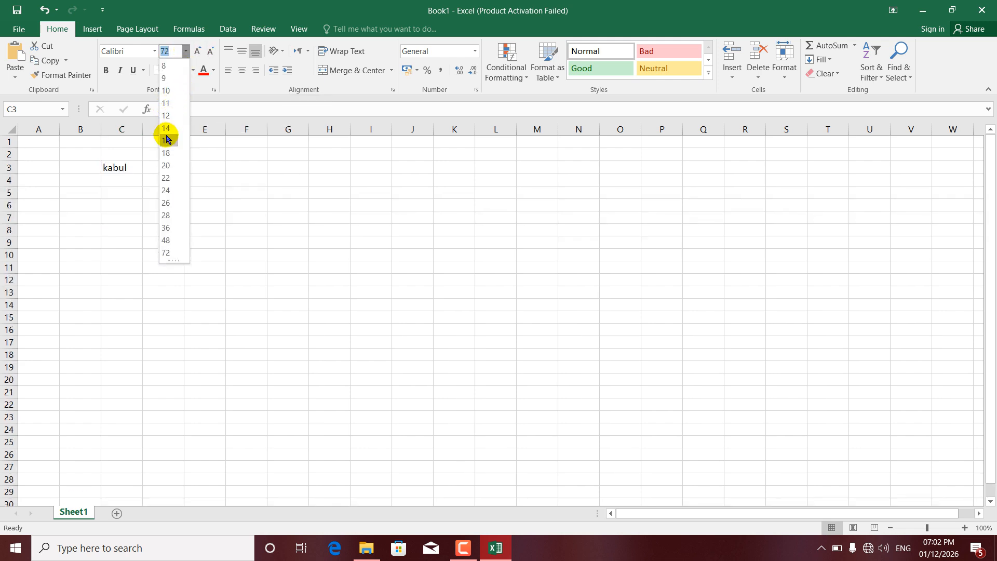
{"action": "left_click", "coordinate": [167, 140]}
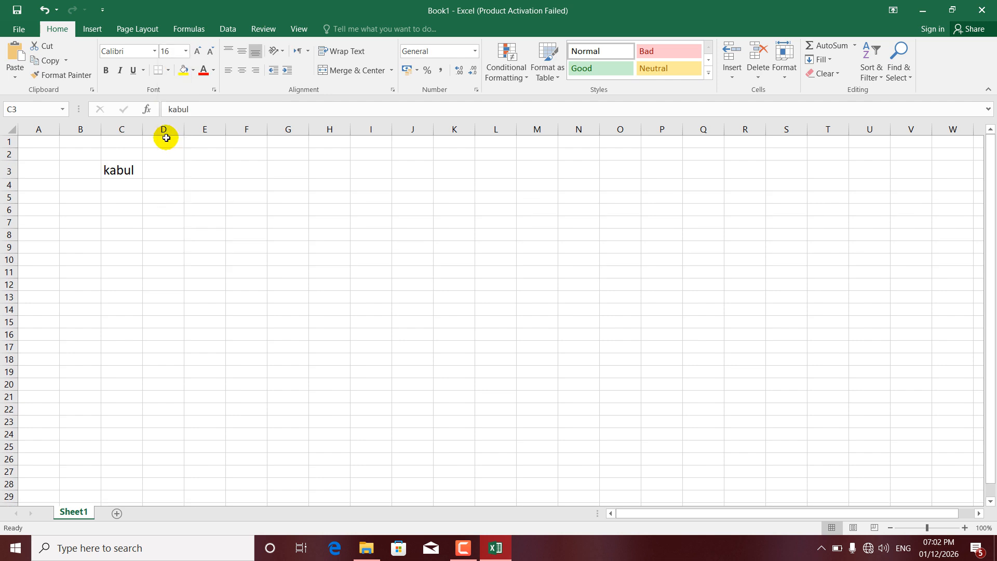
Increase the font size of "kabul" in C3 stepwise to 24 and decrease it stepwise to 14.
{"action": "left_click", "coordinate": [198, 51]}
{"action": "left_click", "coordinate": [198, 51]}
{"action": "left_click", "coordinate": [198, 51]}
{"action": "left_click", "coordinate": [198, 51]}
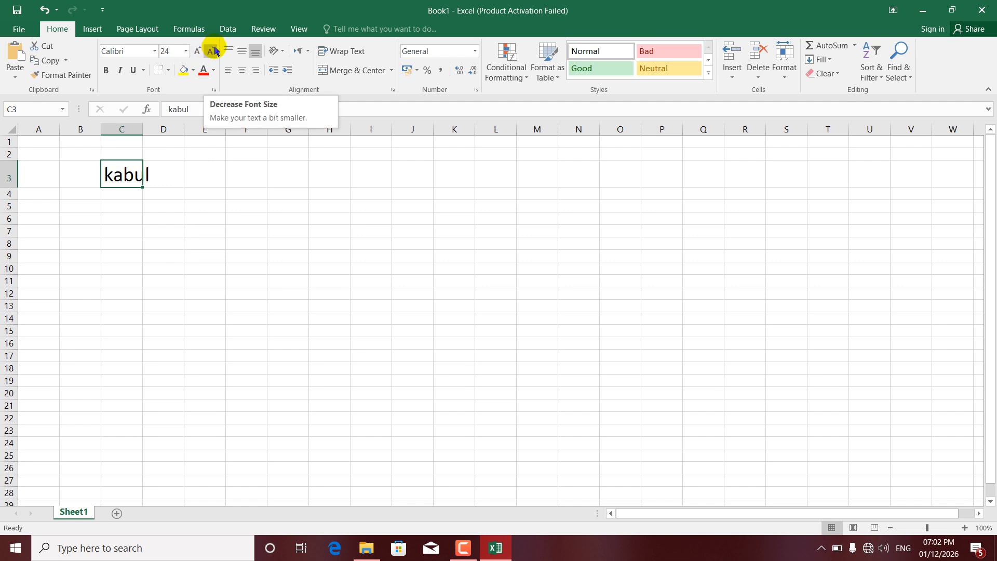
{"action": "left_click", "coordinate": [212, 50]}
{"action": "left_click", "coordinate": [211, 50]}
{"action": "left_click", "coordinate": [212, 50]}
{"action": "left_click", "coordinate": [211, 50]}
{"action": "left_click", "coordinate": [211, 50]}
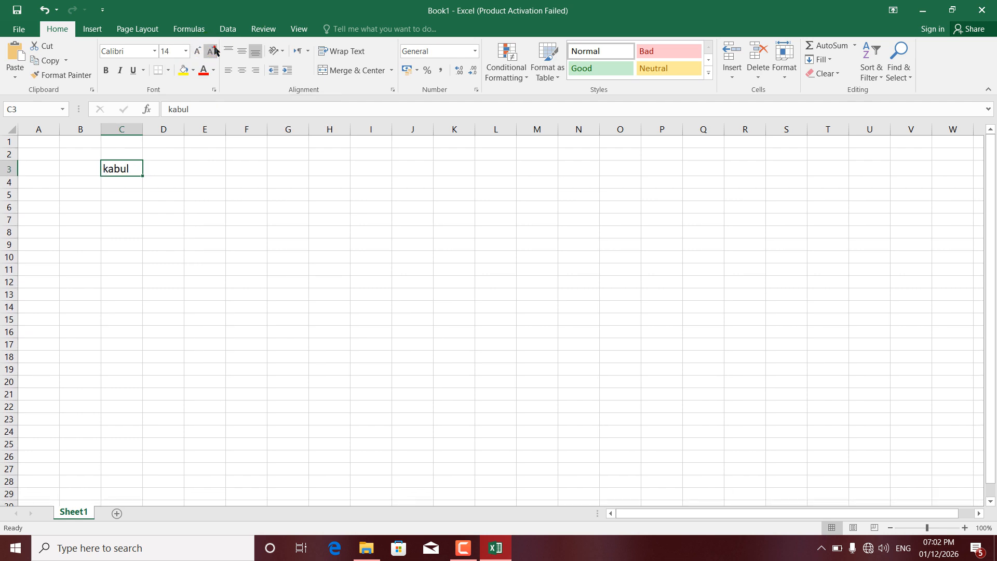
{"action": "left_click", "coordinate": [155, 52]}
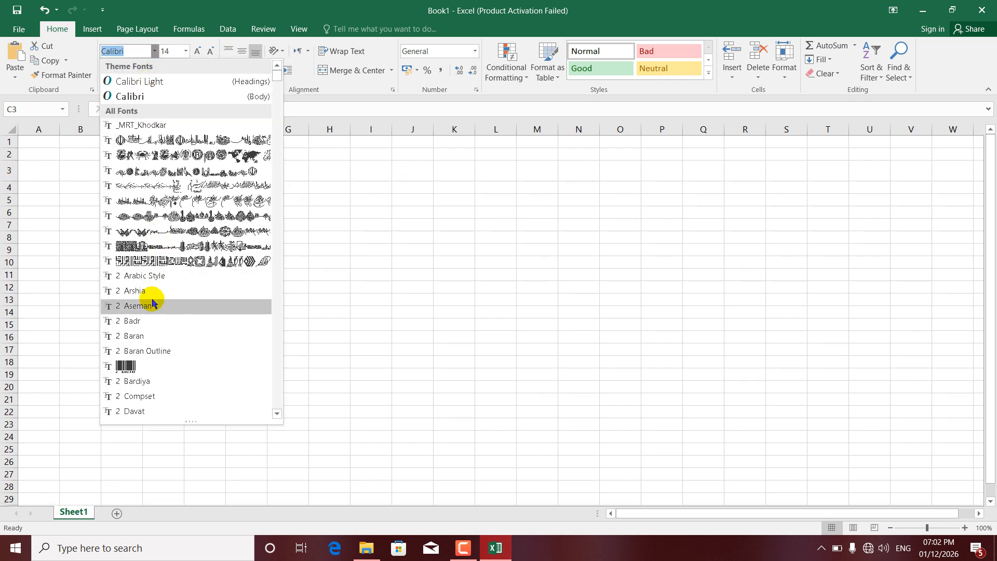
{"action": "left_click_drag", "start_coordinate": [279, 72], "coordinate": [198, 179]}
{"action": "left_click", "coordinate": [70, 165]}
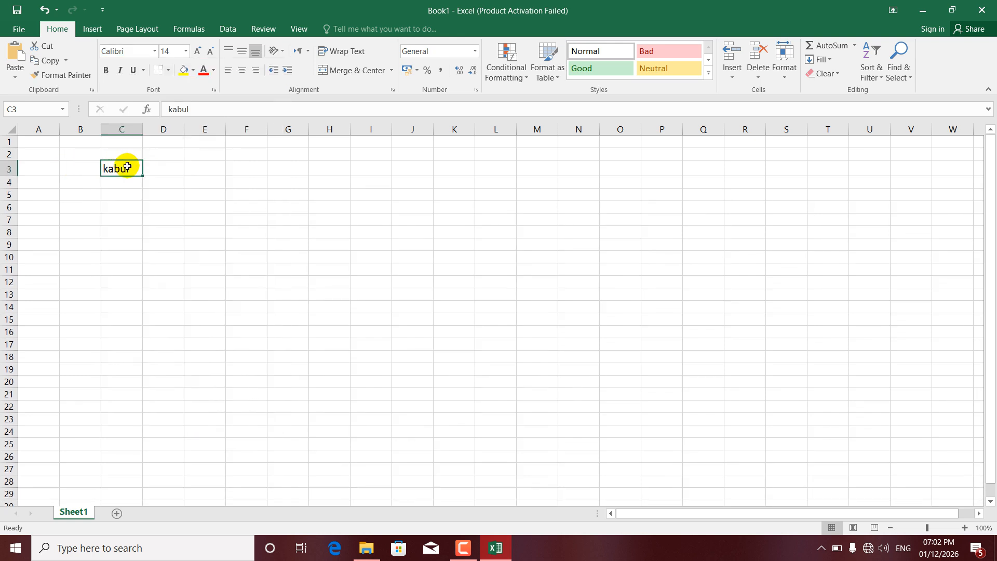
Move the "kabul" entry from cell C3 to cell J4.
{"action": "key", "text": "ctrl+c"}
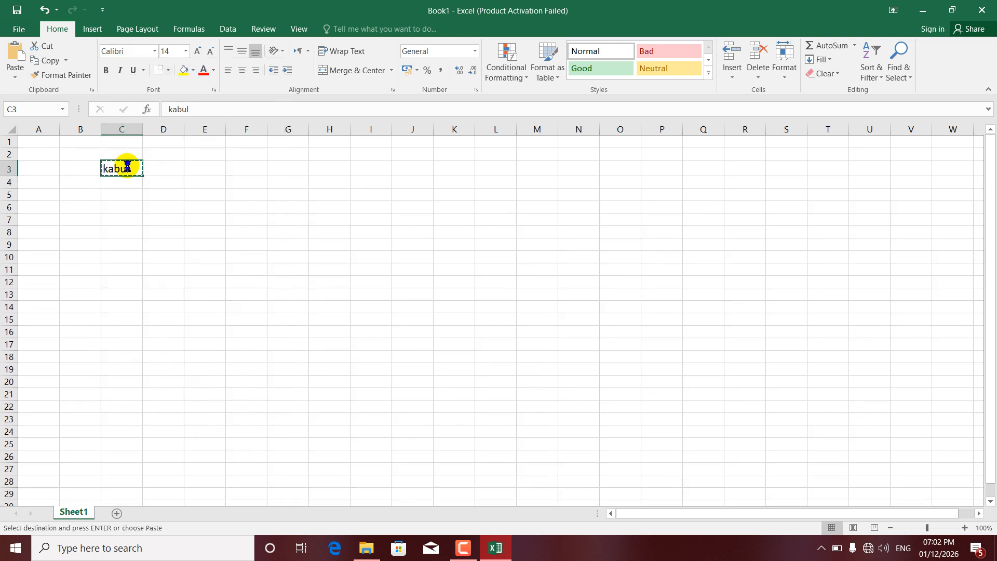
{"action": "left_click", "coordinate": [402, 183]}
{"action": "key", "text": "ctrl+v"}
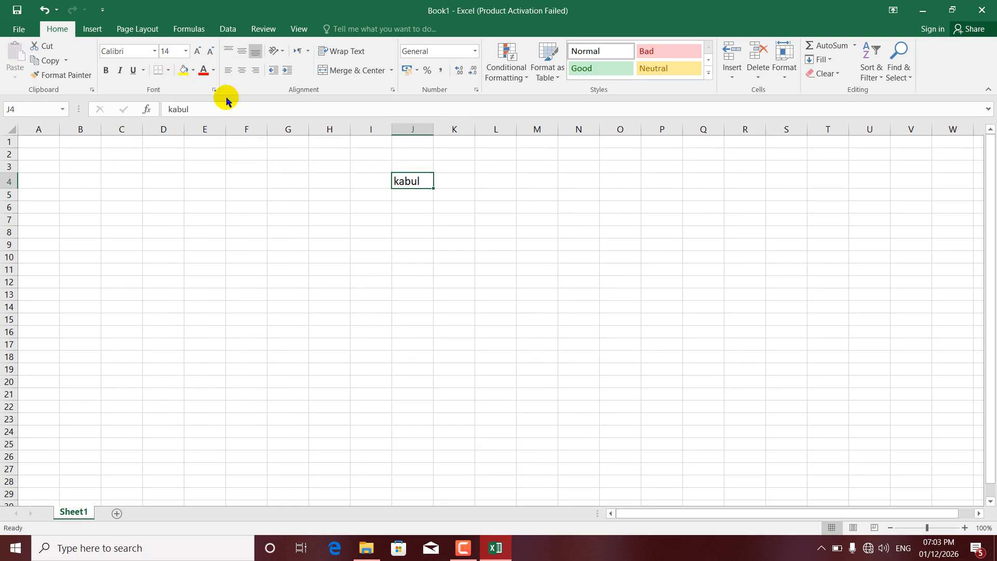
{"action": "left_click", "coordinate": [154, 51]}
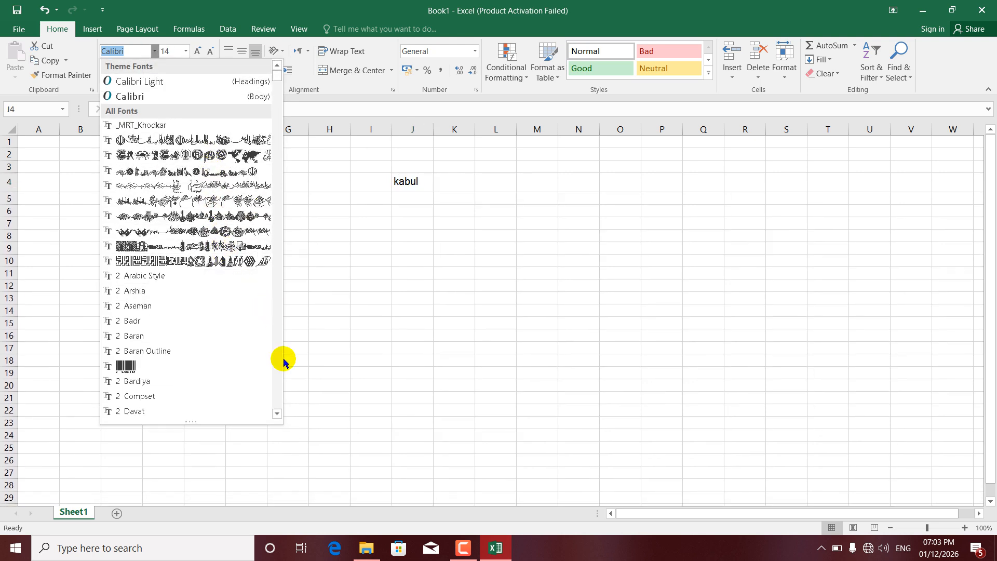
{"action": "left_click", "coordinate": [278, 413]}
{"action": "left_click_drag", "start_coordinate": [278, 414], "coordinate": [278, 414]}
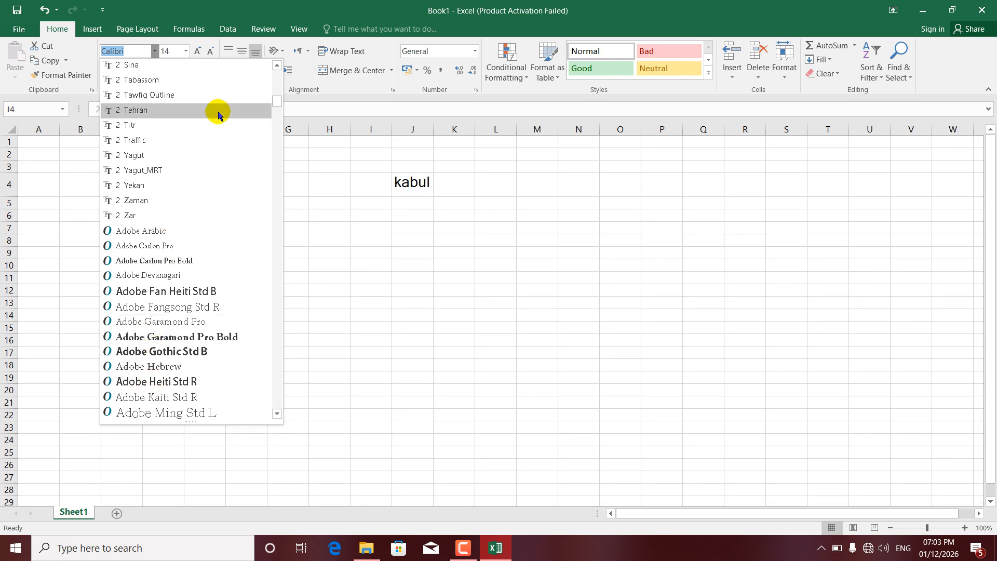
{"action": "left_click", "coordinate": [299, 156]}
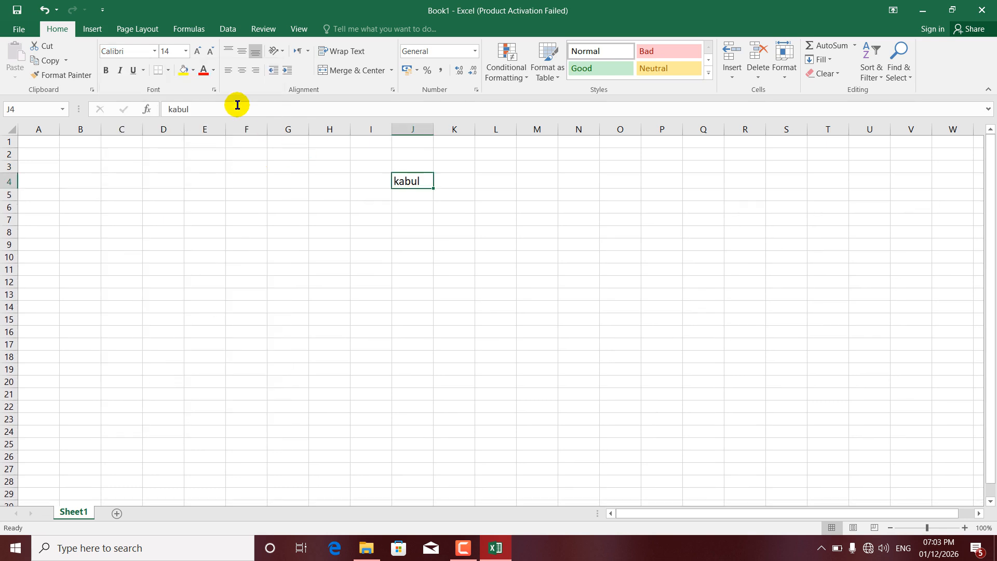
Format "kabul" in J4 as bold and italic with a double underline.
{"action": "left_click", "coordinate": [105, 71]}
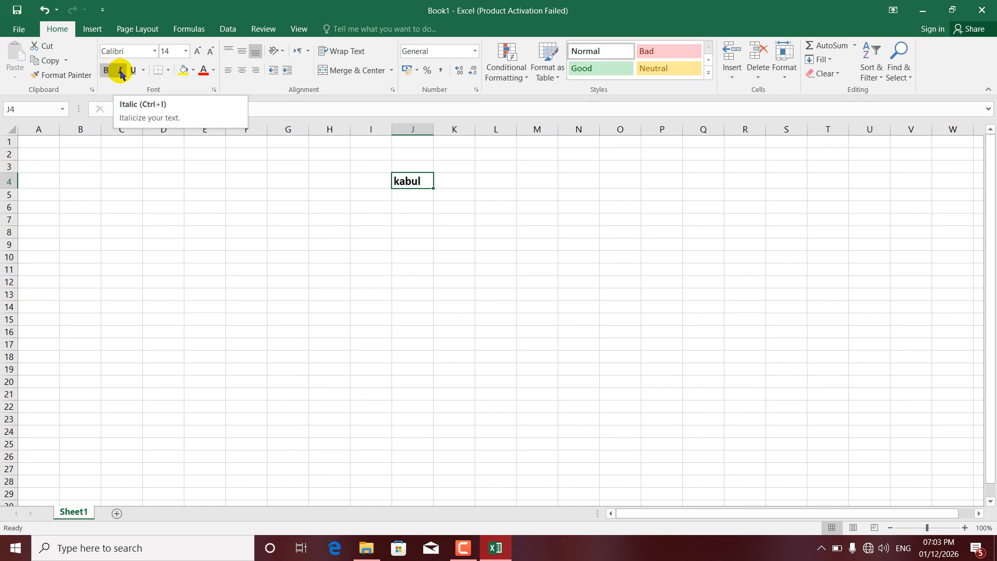
{"action": "left_click", "coordinate": [120, 71]}
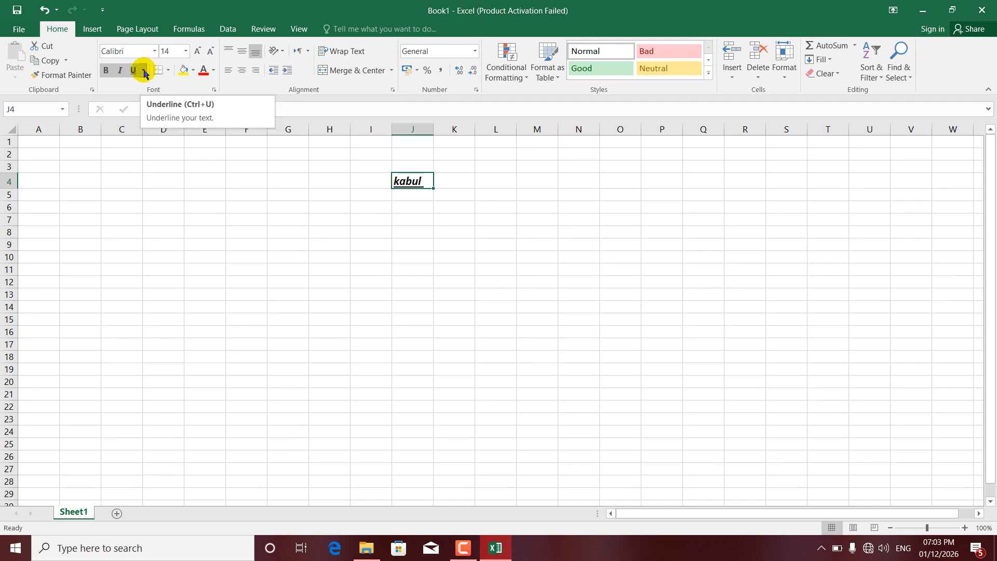
{"action": "left_click", "coordinate": [143, 71]}
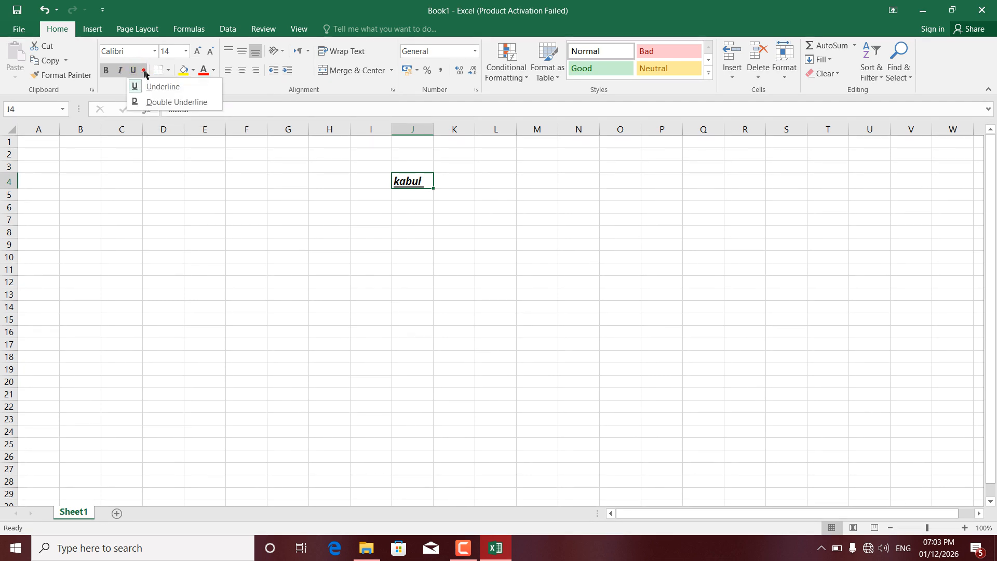
{"action": "left_click", "coordinate": [136, 102]}
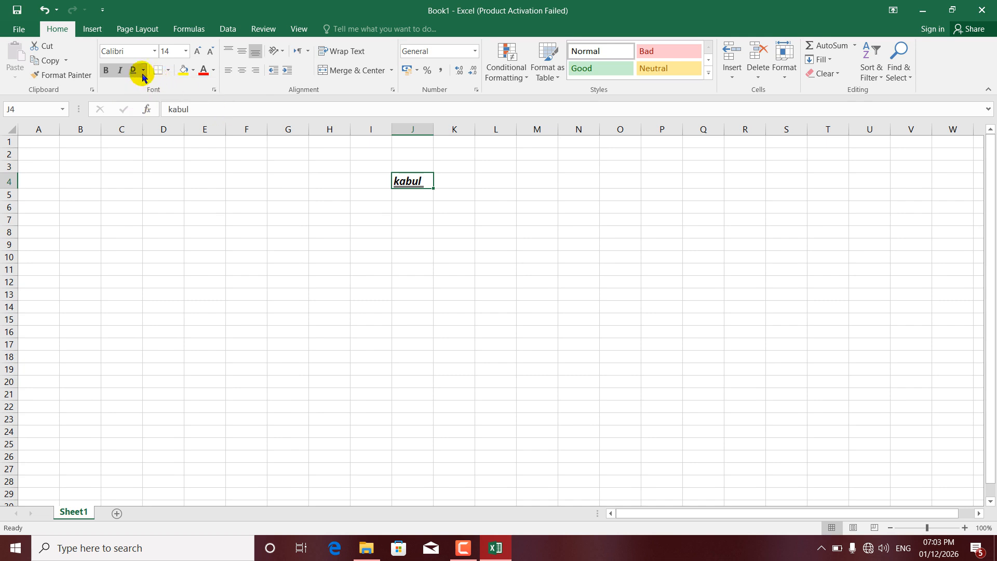
Switch the underline of "kabul" in J4 to single and reapply the double underline.
{"action": "left_click", "coordinate": [143, 70]}
{"action": "left_click", "coordinate": [153, 87]}
{"action": "left_click", "coordinate": [144, 71]}
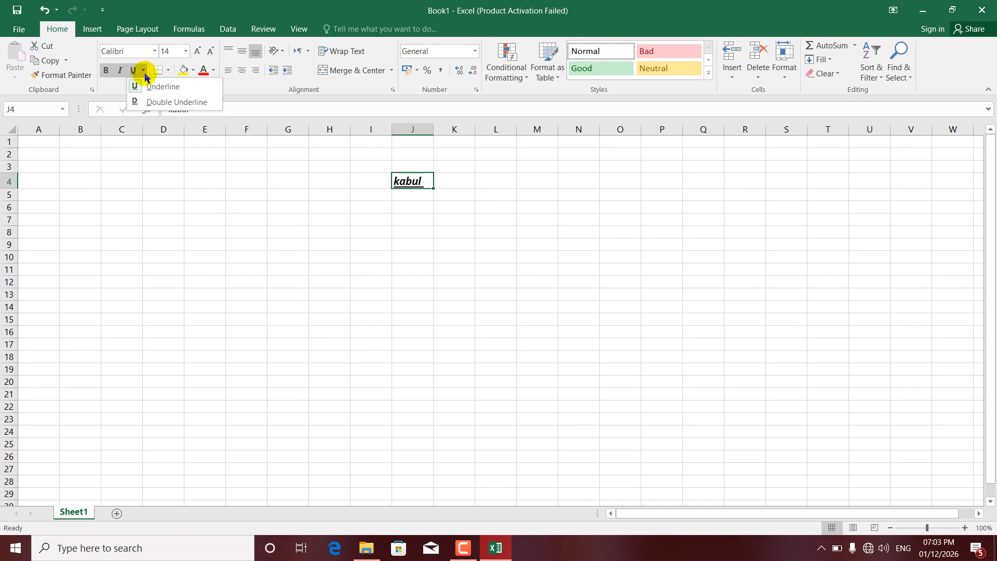
{"action": "left_click", "coordinate": [153, 103]}
{"action": "left_click", "coordinate": [412, 196]}
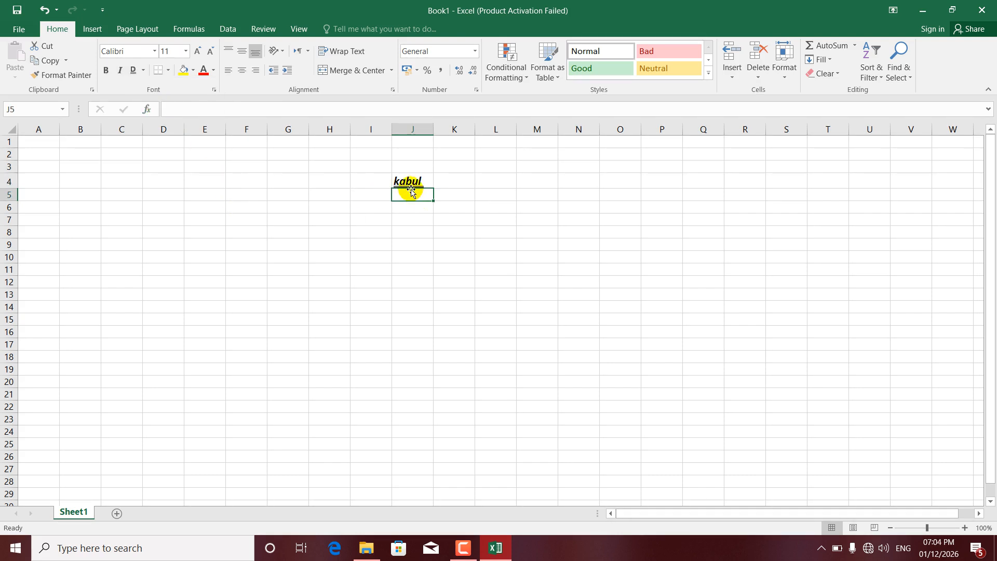
Clear the text from cell J4.
{"action": "left_click", "coordinate": [384, 183]}
{"action": "left_click", "coordinate": [402, 181]}
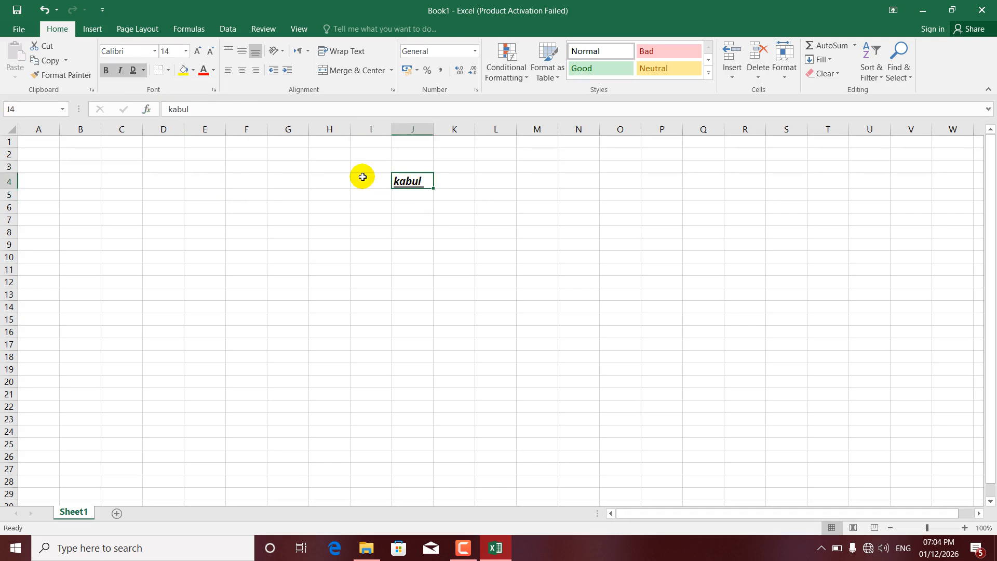
{"action": "left_click", "coordinate": [168, 76]}
{"action": "left_click", "coordinate": [366, 216]}
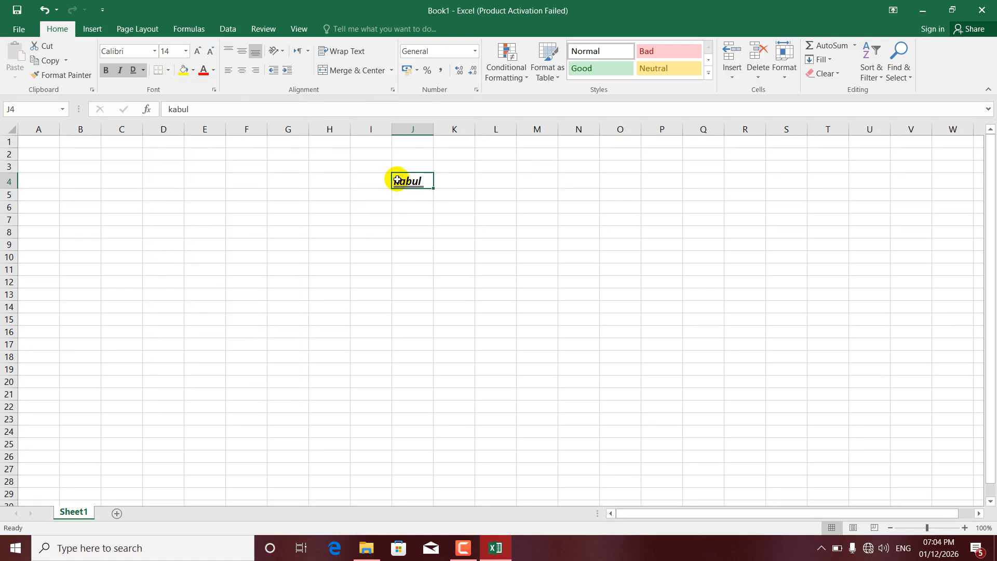
{"action": "key", "text": "BackSpace"}
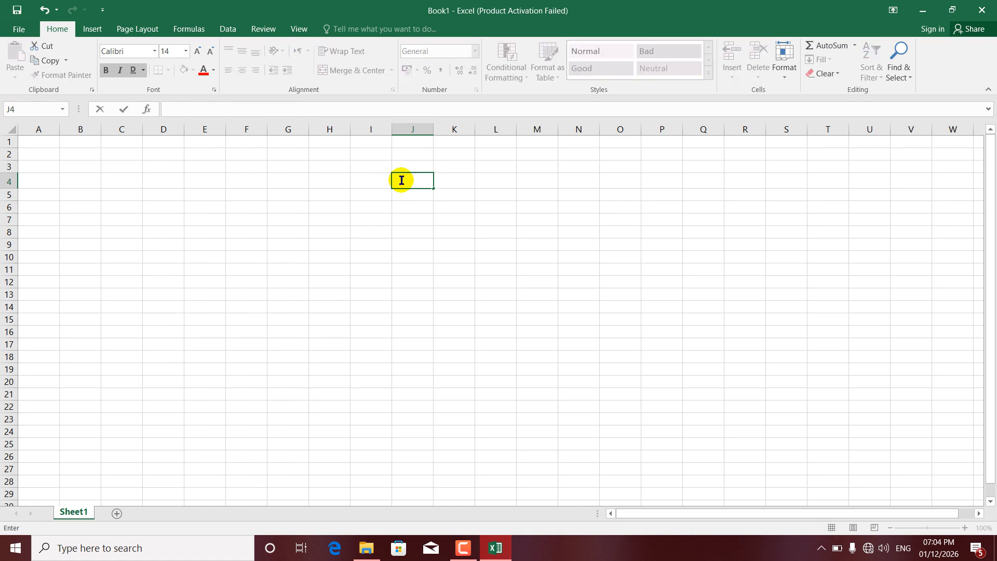
{"action": "left_click", "coordinate": [210, 224]}
Apply a bottom border to the range D3:G10.
{"action": "left_click_drag", "start_coordinate": [163, 165], "coordinate": [299, 262]}
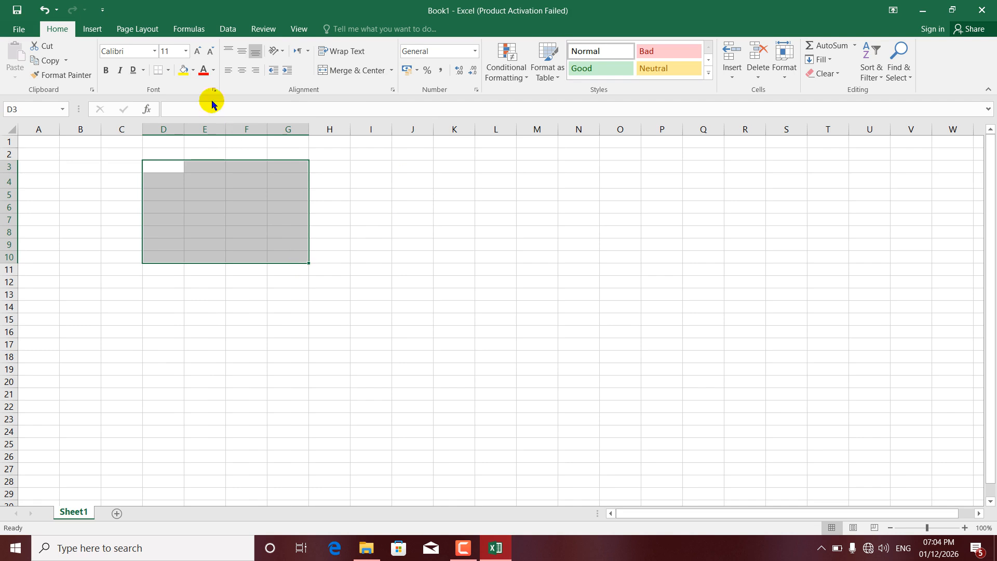
{"action": "left_click", "coordinate": [169, 71]}
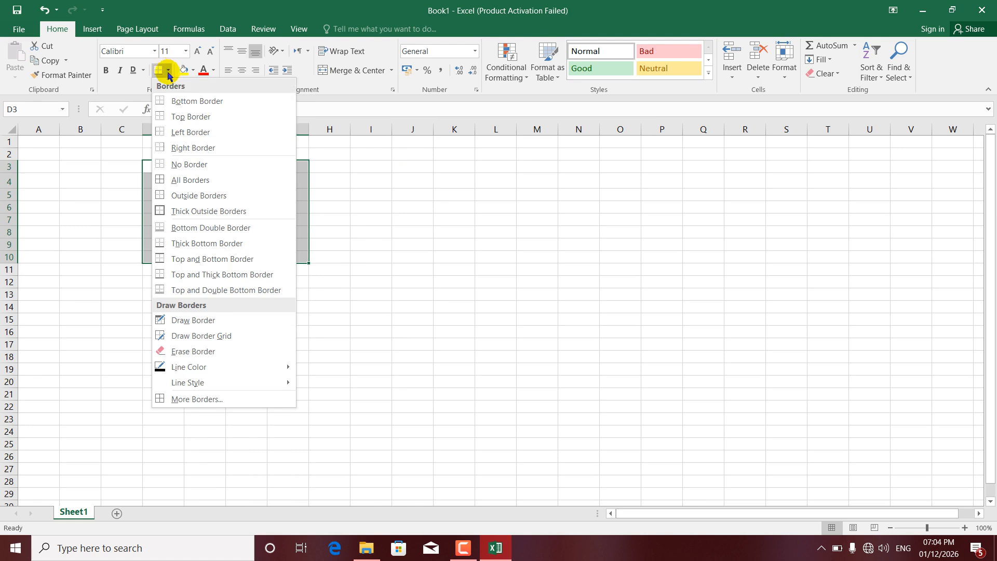
{"action": "left_click", "coordinate": [182, 106]}
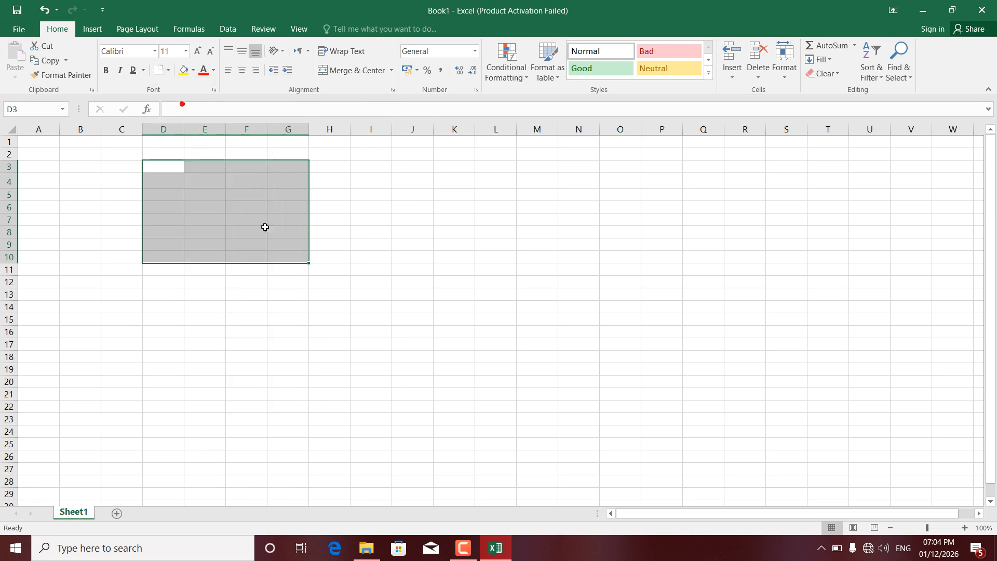
{"action": "left_click", "coordinate": [272, 280]}
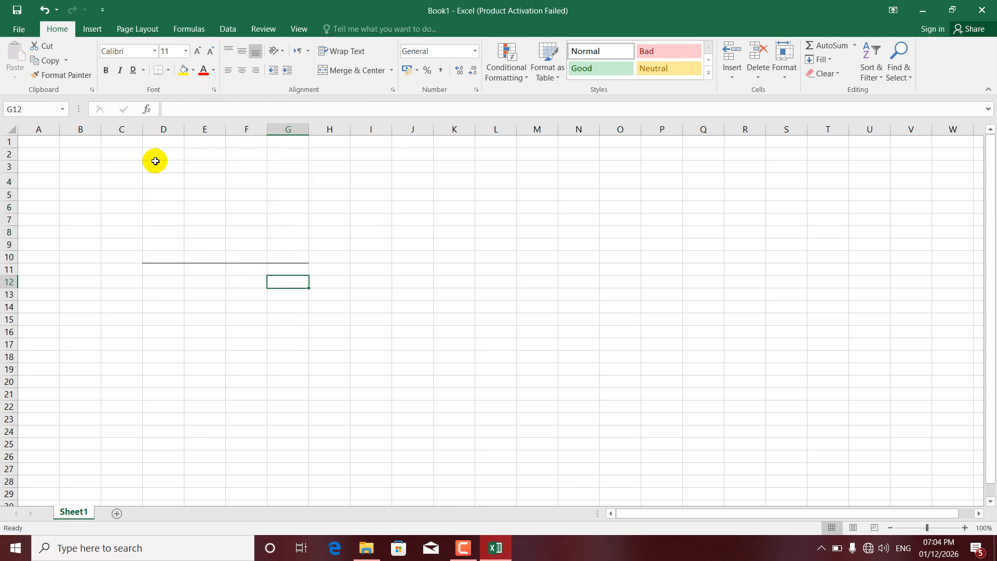
Add a top border to the range D3:G10.
{"action": "left_click_drag", "start_coordinate": [156, 161], "coordinate": [294, 256]}
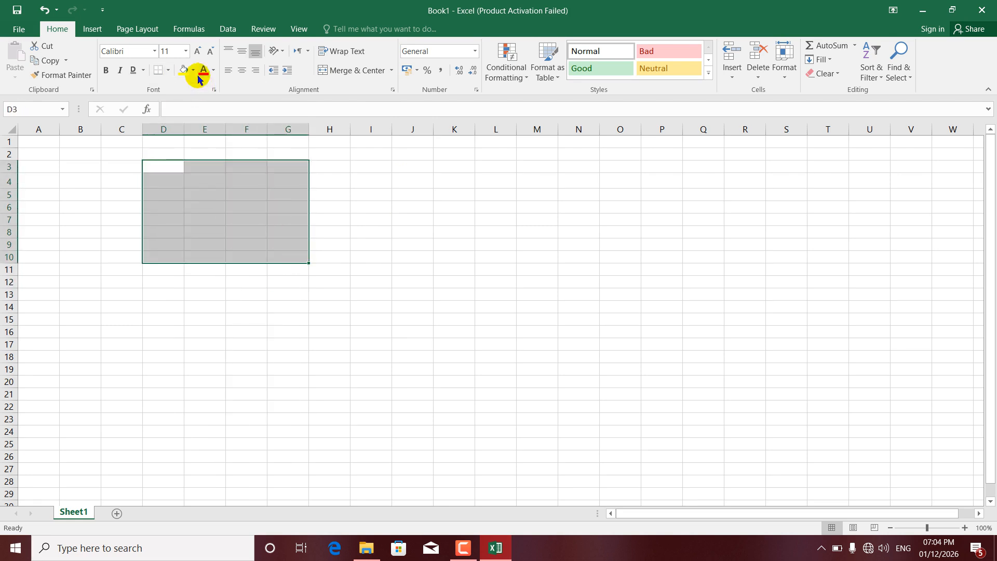
{"action": "left_click", "coordinate": [168, 70]}
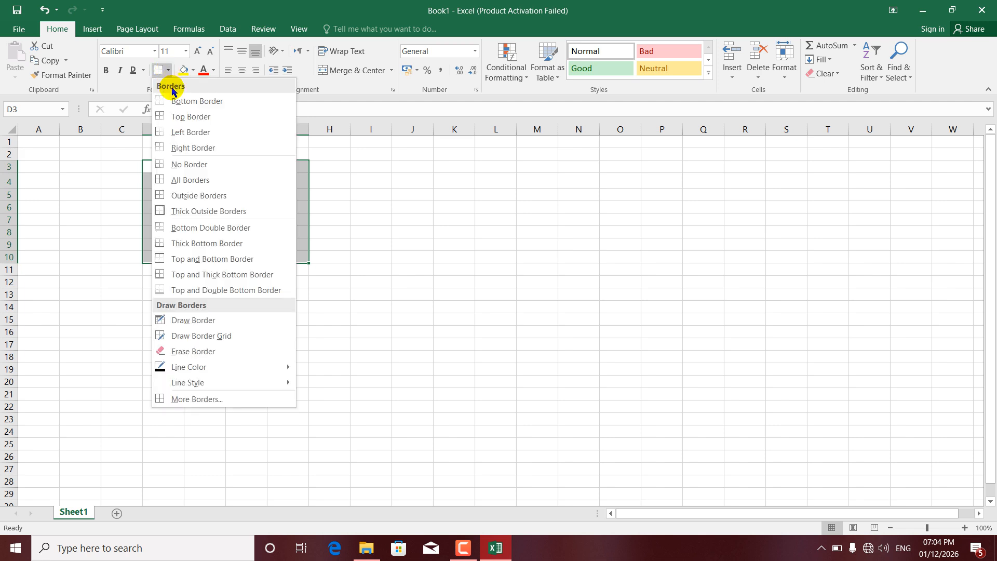
{"action": "left_click", "coordinate": [185, 117]}
{"action": "left_click", "coordinate": [290, 343]}
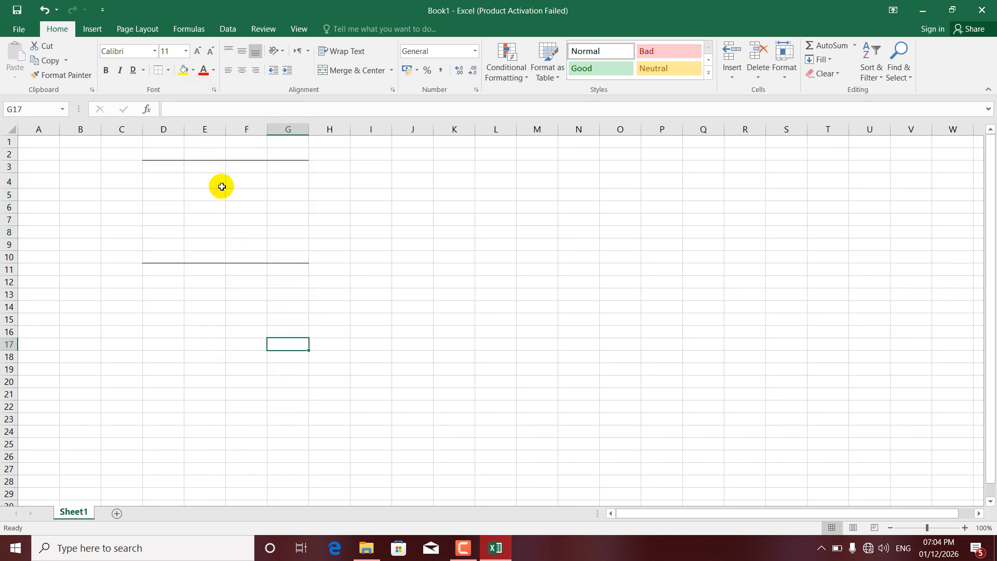
Add a left border to the range D3:G10.
{"action": "left_click_drag", "start_coordinate": [159, 163], "coordinate": [296, 252]}
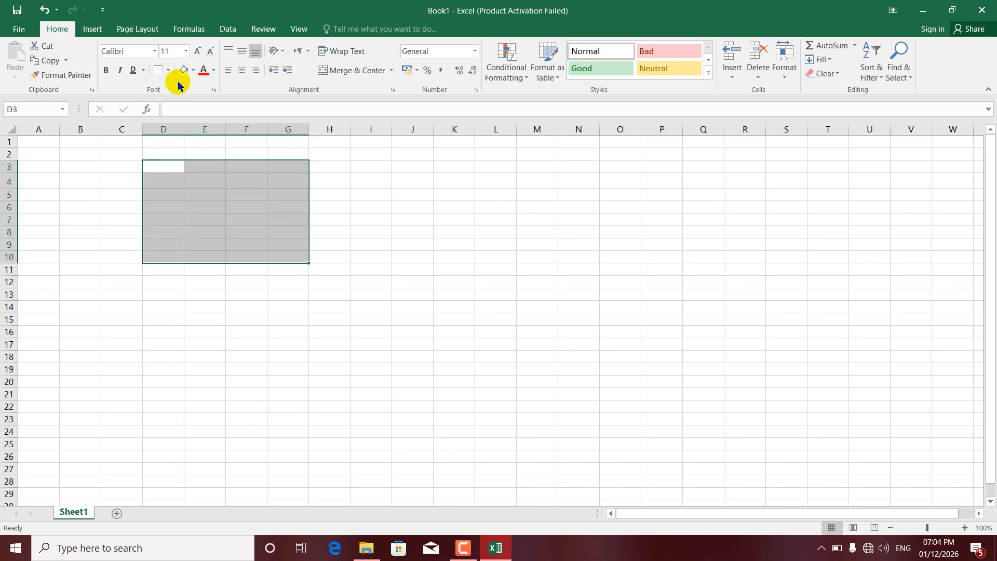
{"action": "left_click", "coordinate": [169, 71]}
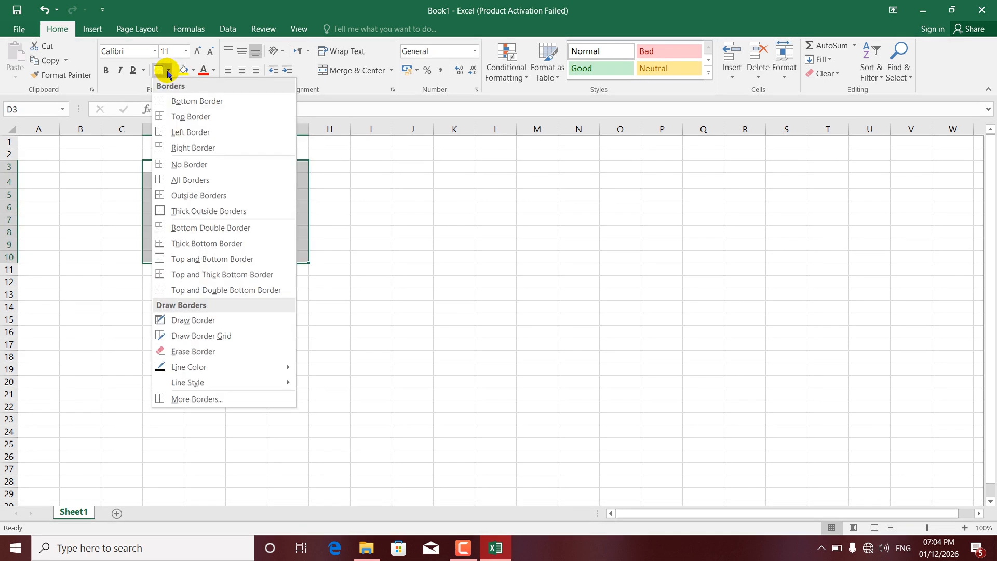
{"action": "left_click", "coordinate": [185, 133]}
{"action": "left_click", "coordinate": [214, 206]}
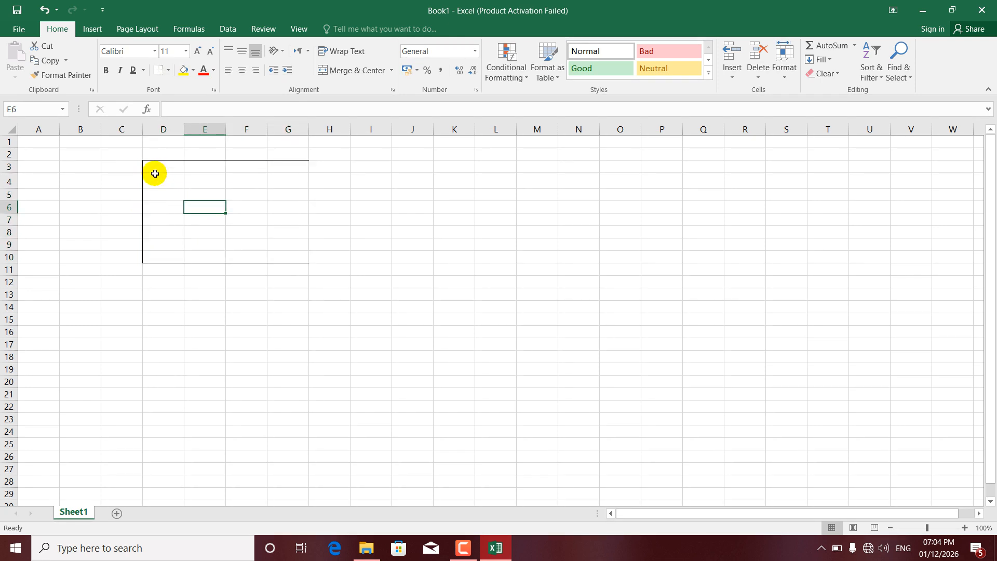
Add a right border to the range D3:G10.
{"action": "left_click_drag", "start_coordinate": [152, 166], "coordinate": [291, 256]}
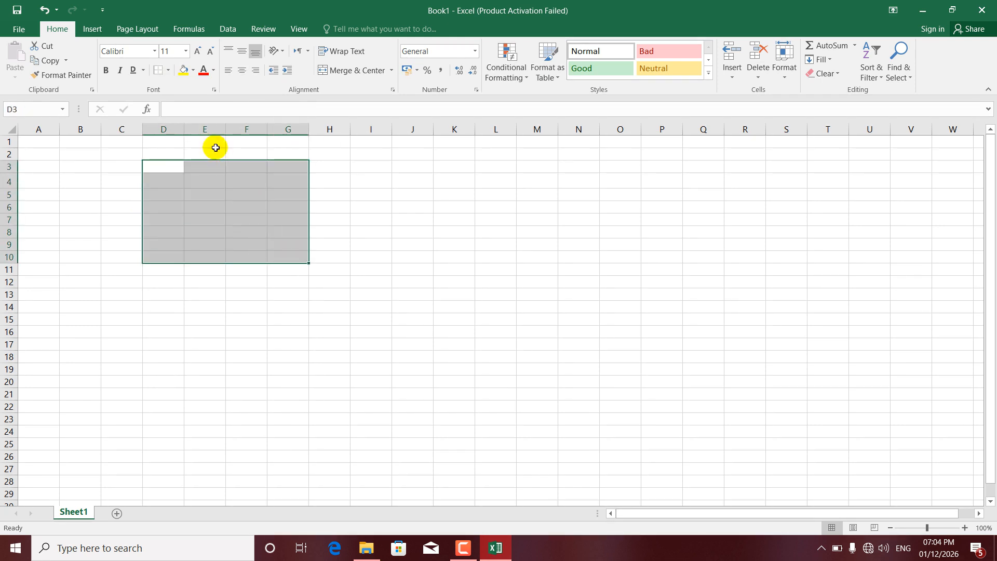
{"action": "left_click", "coordinate": [169, 73]}
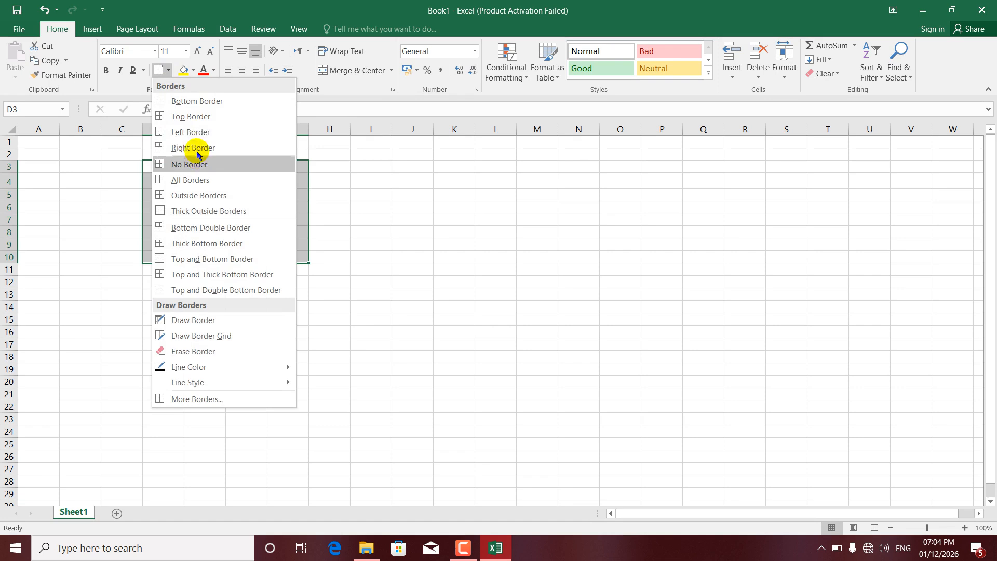
{"action": "left_click", "coordinate": [196, 145]}
{"action": "left_click", "coordinate": [294, 222]}
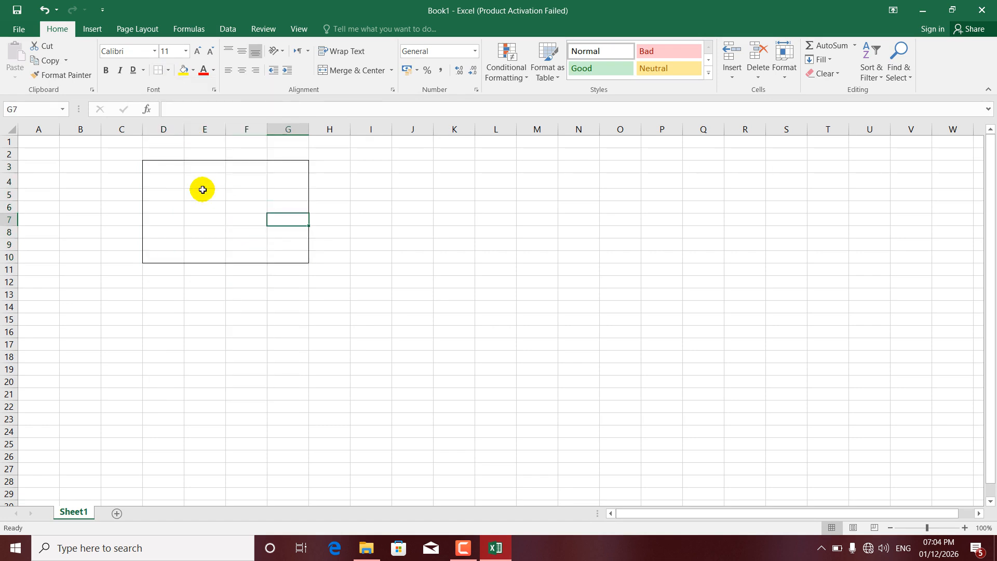
Remove all borders from the range D3:G10.
{"action": "left_click_drag", "start_coordinate": [163, 165], "coordinate": [298, 256]}
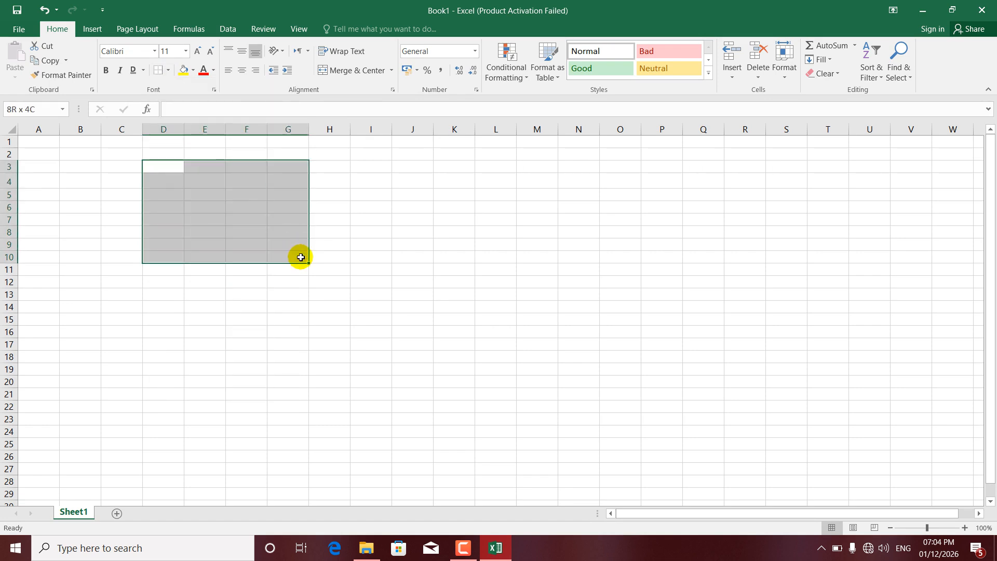
{"action": "left_click", "coordinate": [168, 70]}
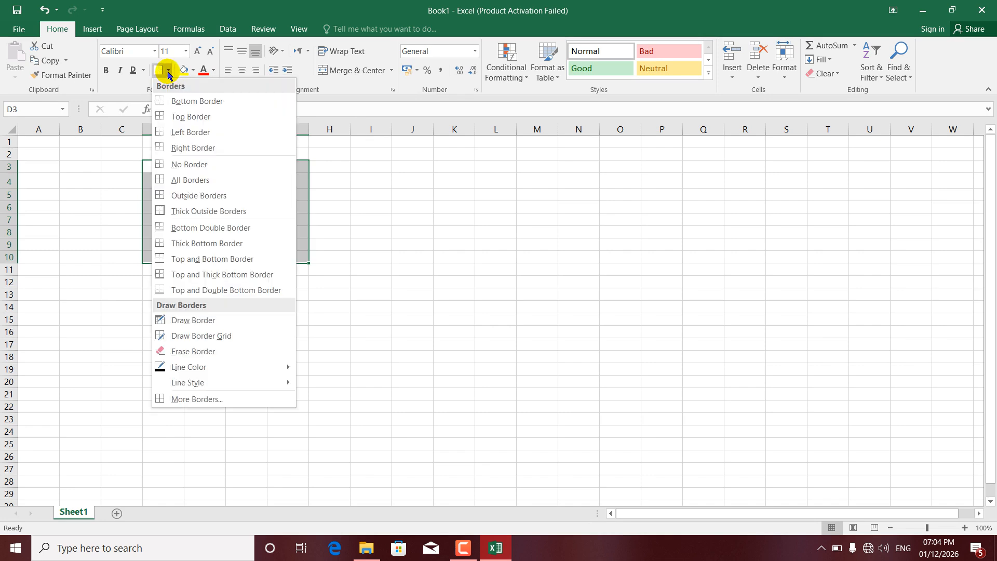
{"action": "left_click", "coordinate": [184, 166]}
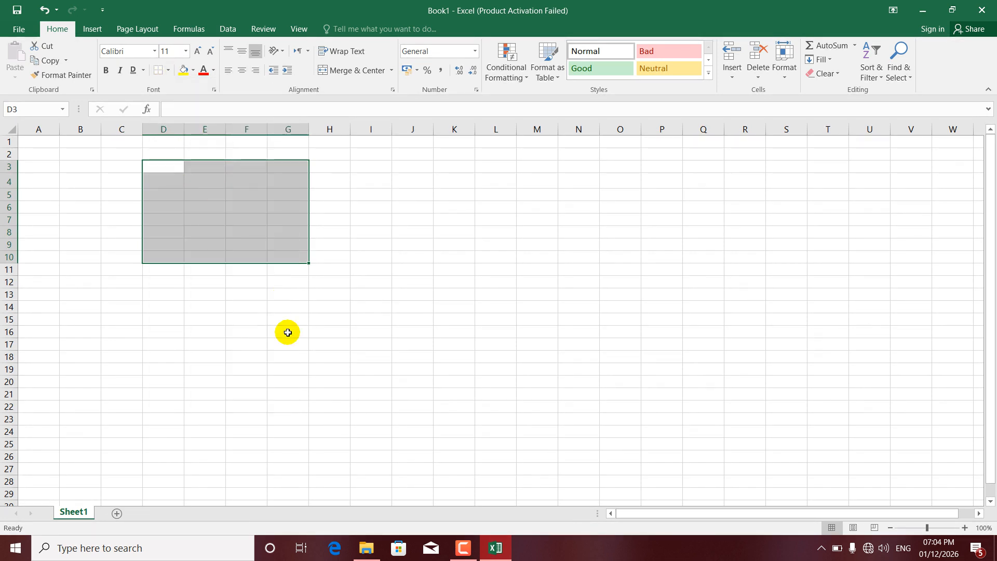
{"action": "left_click", "coordinate": [287, 343]}
Apply All Borders to the range D3:H12 to form a full grid.
{"action": "left_click_drag", "start_coordinate": [169, 168], "coordinate": [325, 281]}
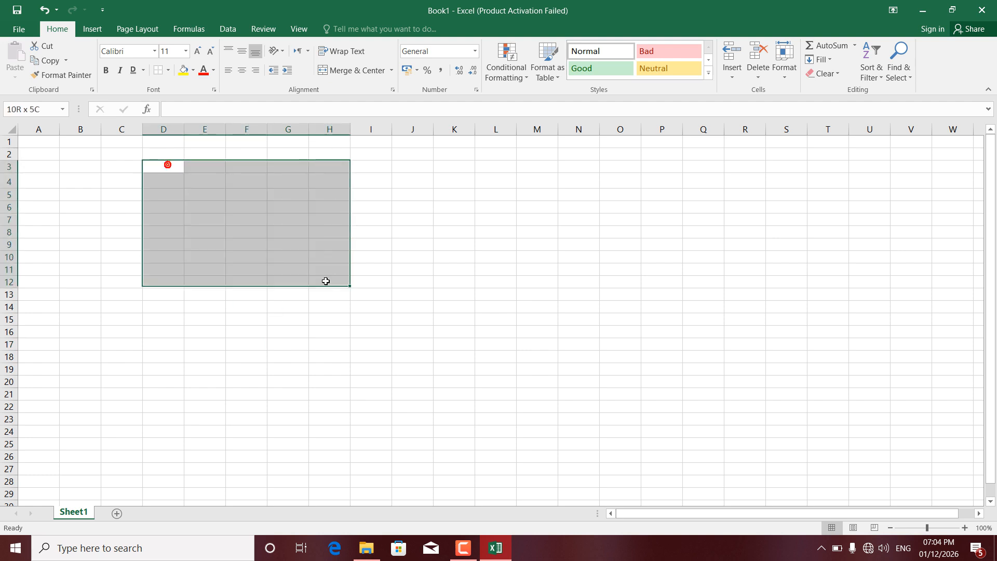
{"action": "left_click", "coordinate": [169, 75]}
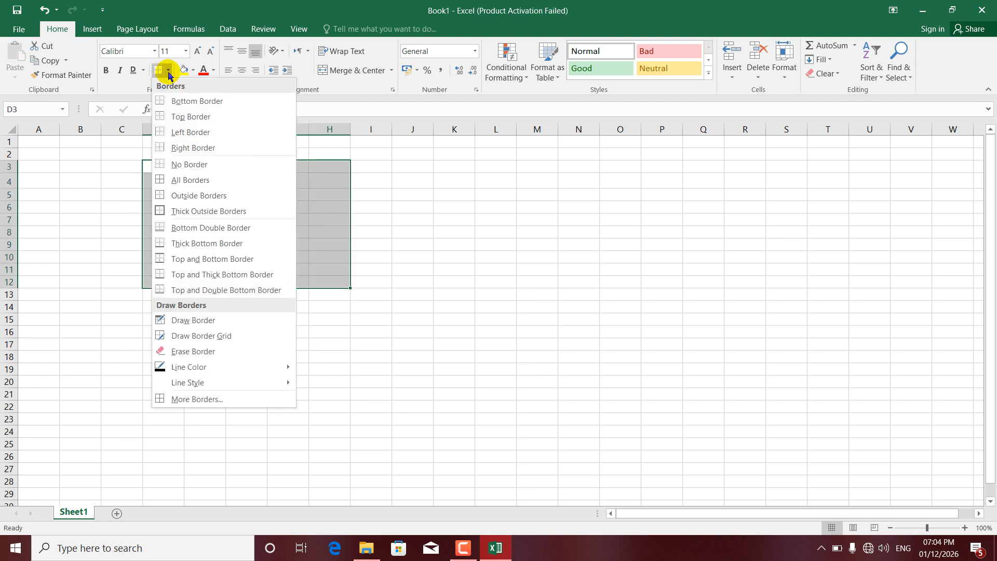
{"action": "left_click", "coordinate": [192, 180]}
{"action": "left_click", "coordinate": [312, 328]}
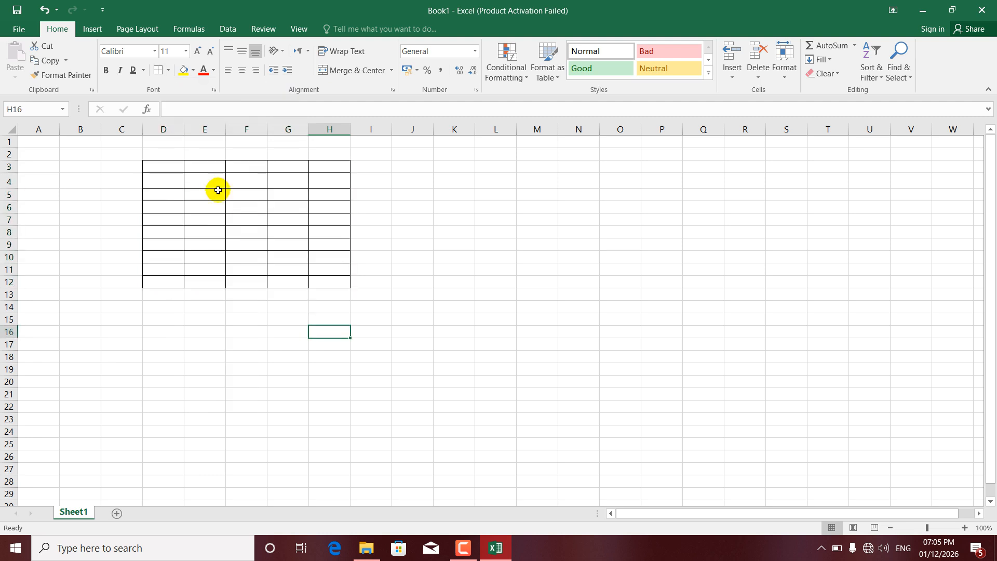
Try Outside Borders on the gridded range D3:H12 and clear every border from it.
{"action": "left_click_drag", "start_coordinate": [163, 167], "coordinate": [342, 280]}
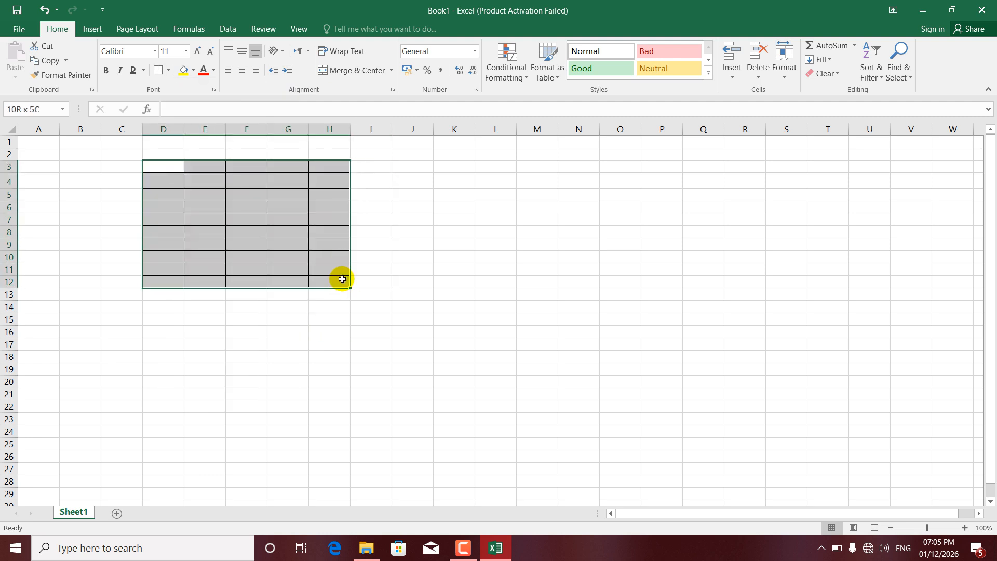
{"action": "left_click", "coordinate": [169, 71]}
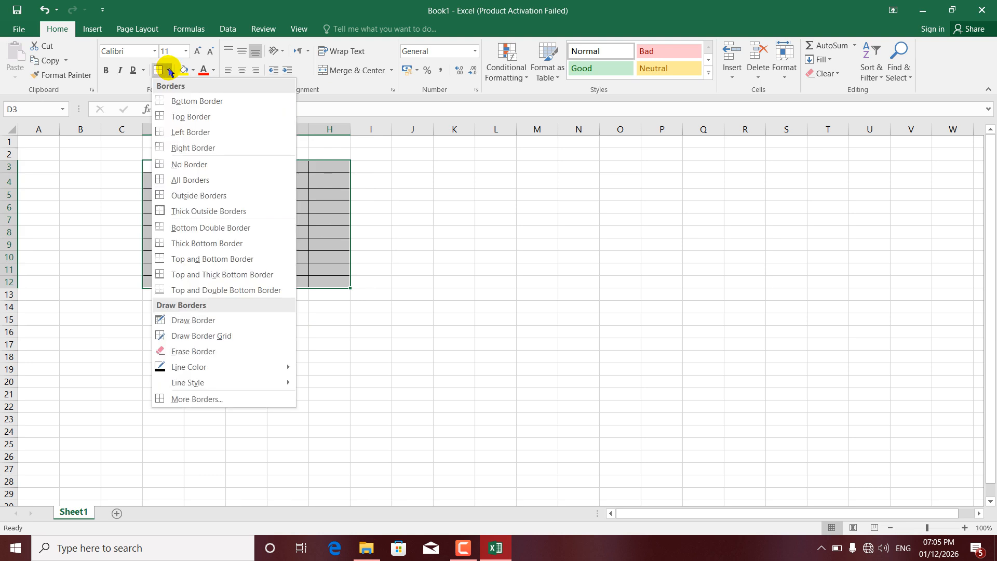
{"action": "left_click", "coordinate": [190, 197]}
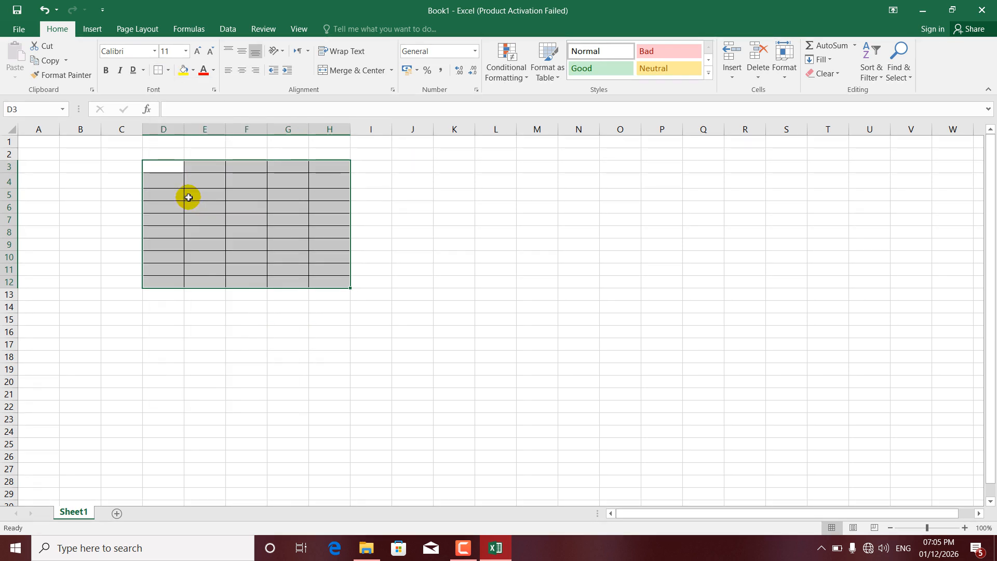
{"action": "left_click", "coordinate": [169, 71]}
{"action": "left_click", "coordinate": [181, 165]}
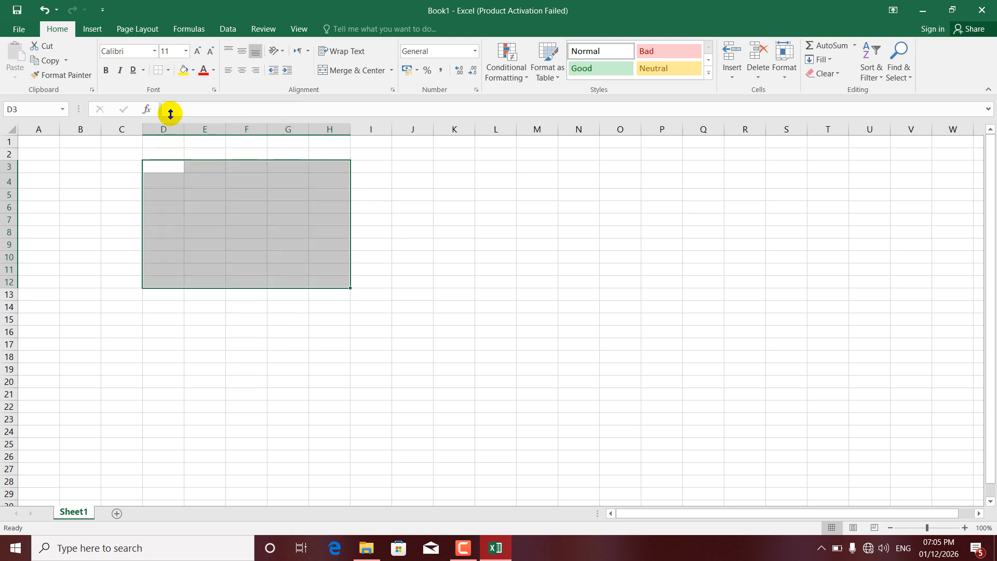
Apply Outside Borders to the cleared range D3:H12.
{"action": "left_click", "coordinate": [168, 70]}
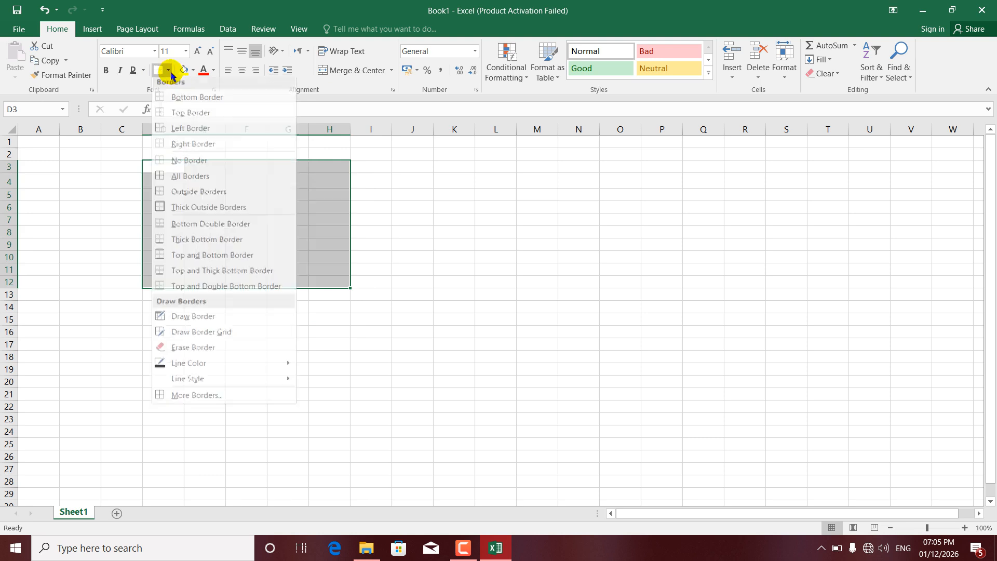
{"action": "left_click", "coordinate": [189, 196]}
{"action": "left_click", "coordinate": [251, 292]}
{"action": "left_click", "coordinate": [241, 219]}
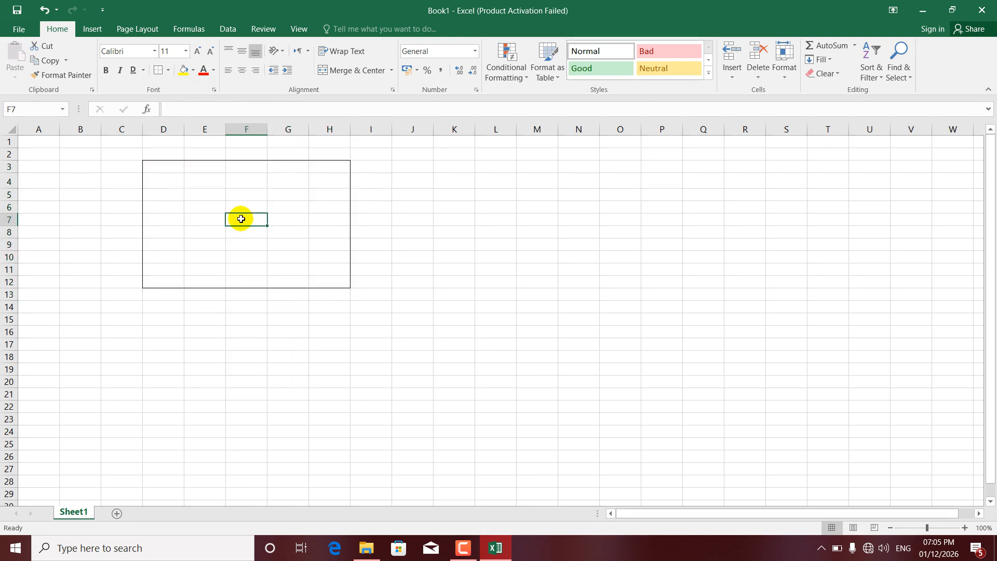
Apply Thick Outside Borders to the range D3:H12.
{"action": "left_click_drag", "start_coordinate": [166, 167], "coordinate": [345, 286]}
{"action": "left_click", "coordinate": [168, 71]}
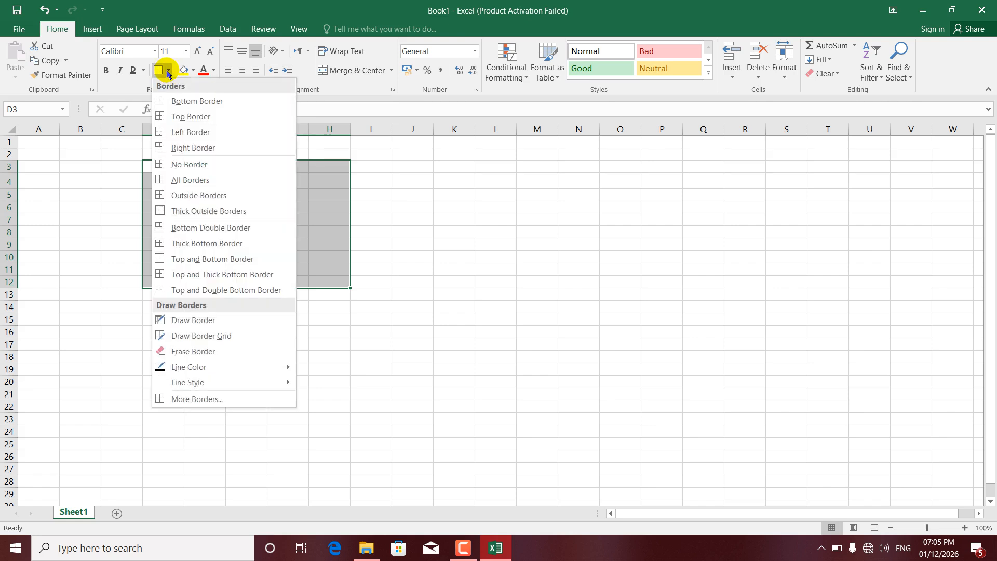
{"action": "left_click", "coordinate": [186, 212]}
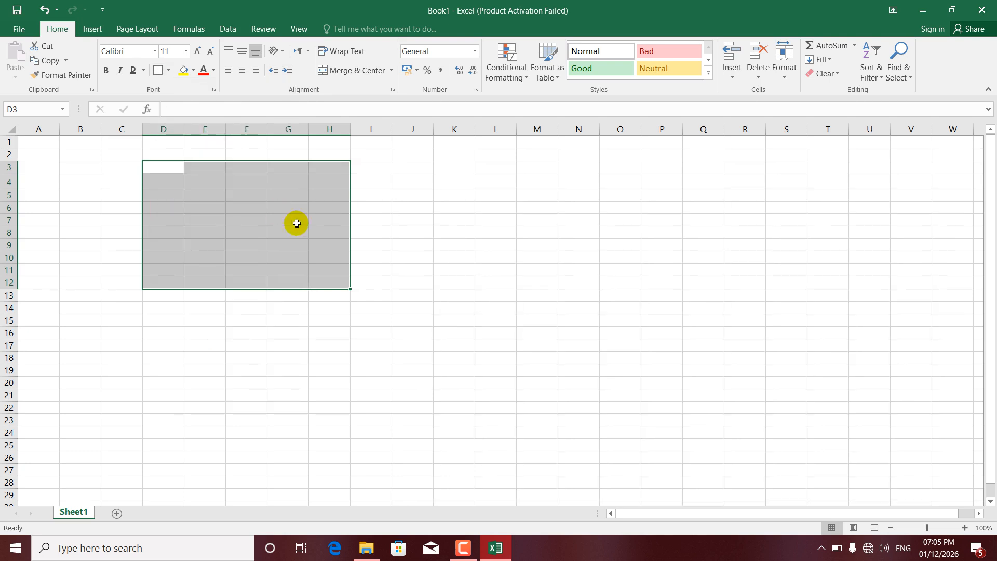
{"action": "left_click", "coordinate": [381, 267]}
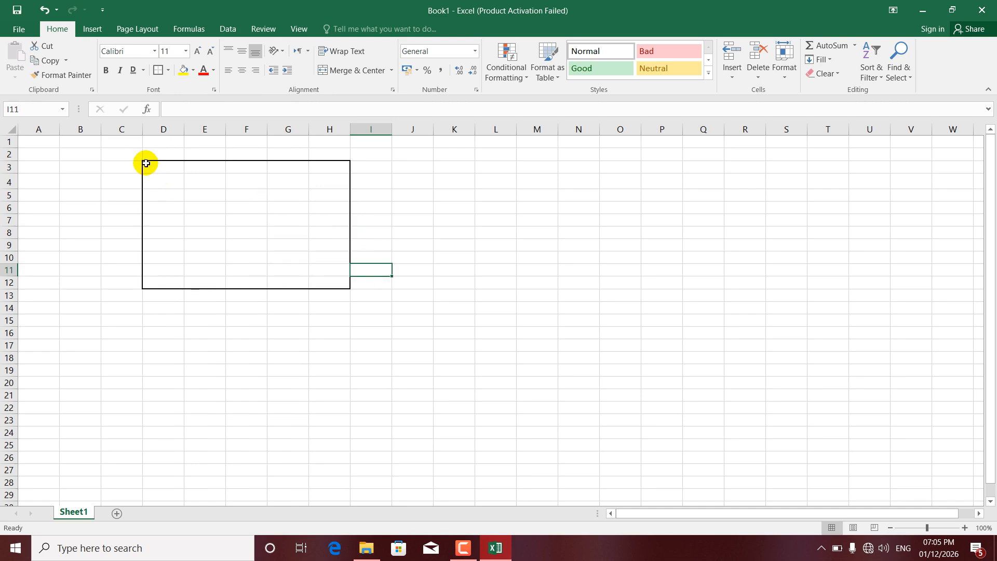
Apply a Bottom Double Border to the range D3:H12.
{"action": "left_click_drag", "start_coordinate": [152, 166], "coordinate": [338, 289]}
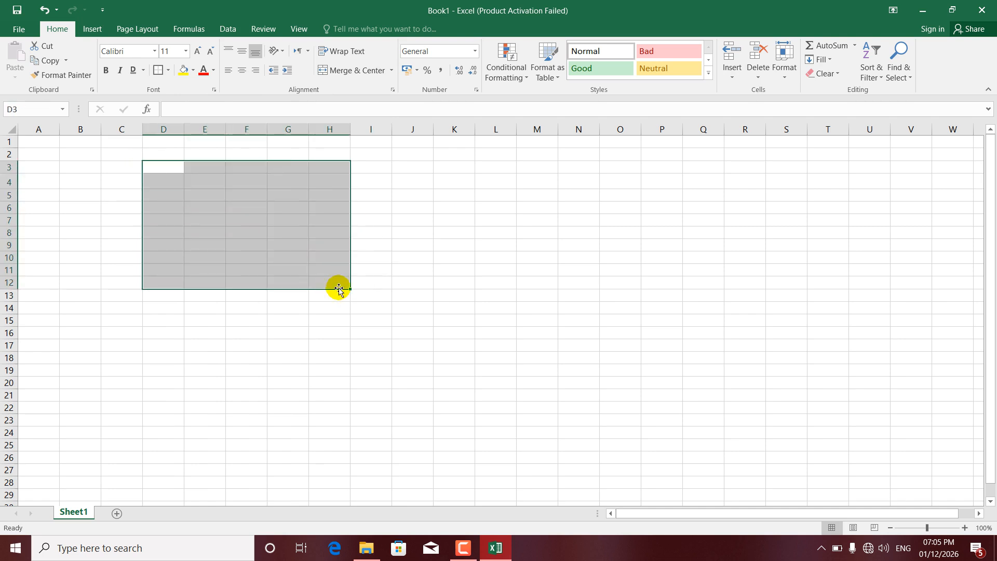
{"action": "left_click", "coordinate": [171, 71]}
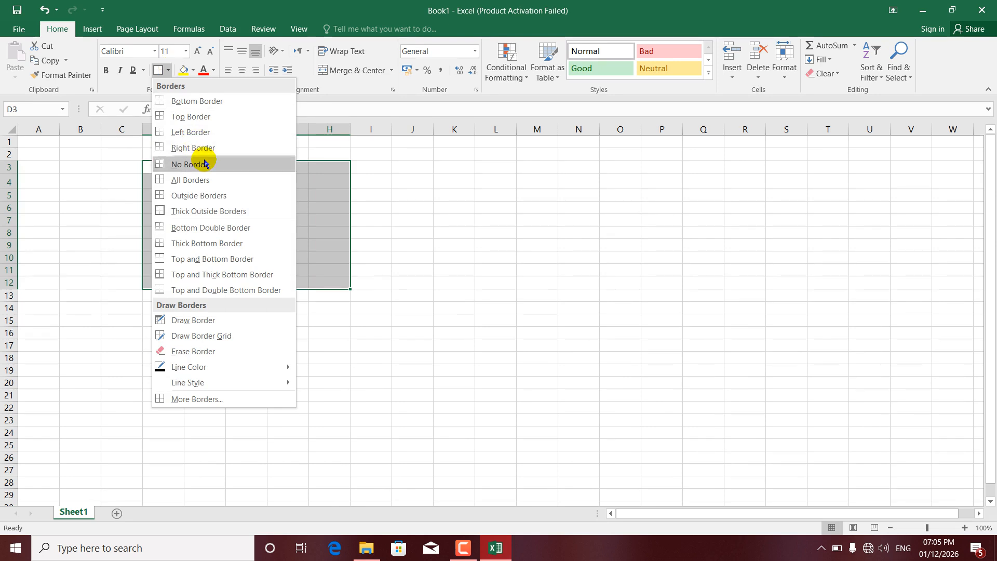
{"action": "left_click", "coordinate": [194, 228]}
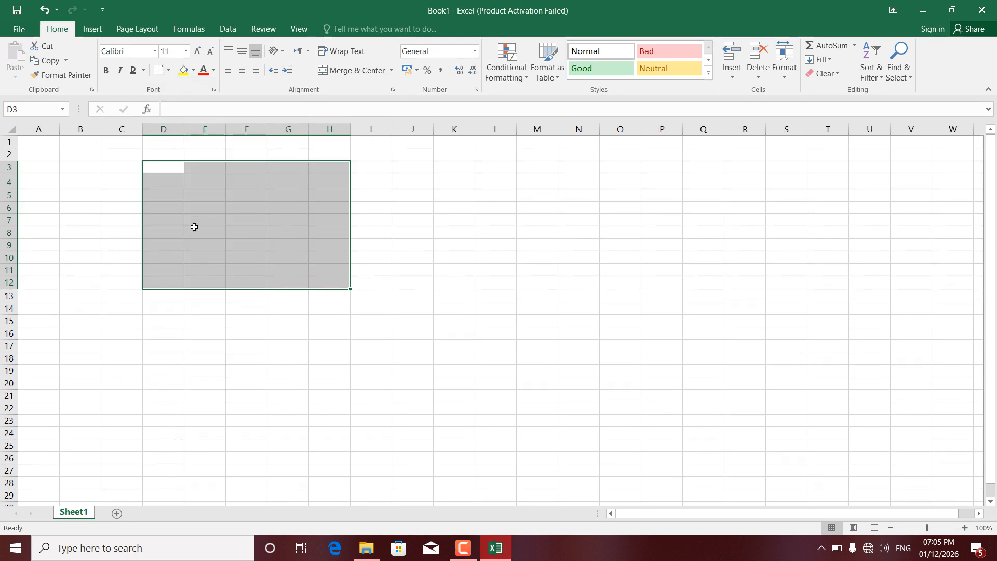
{"action": "left_click", "coordinate": [249, 219]}
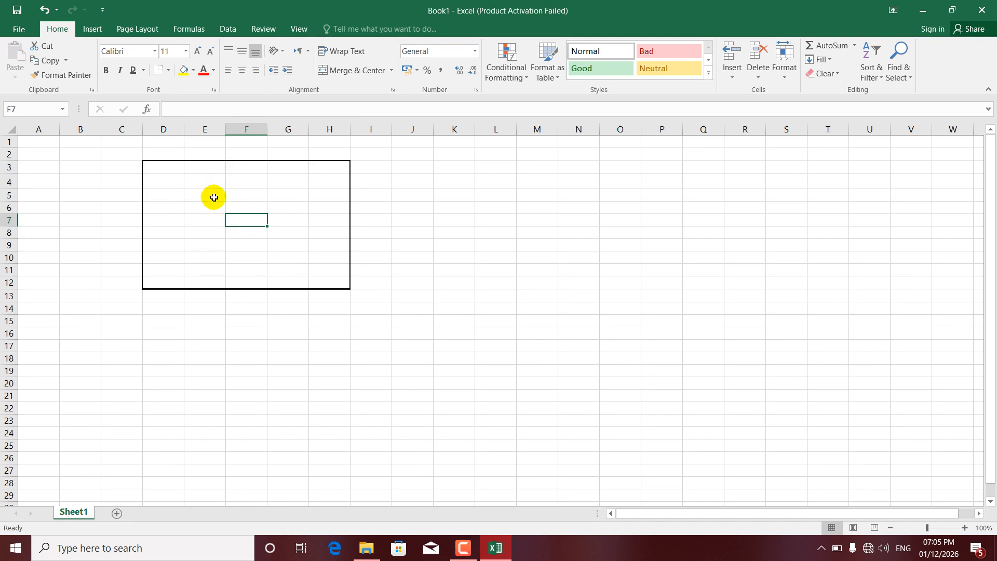
Remove all borders from the range D3:H12.
{"action": "left_click_drag", "start_coordinate": [158, 165], "coordinate": [329, 285]}
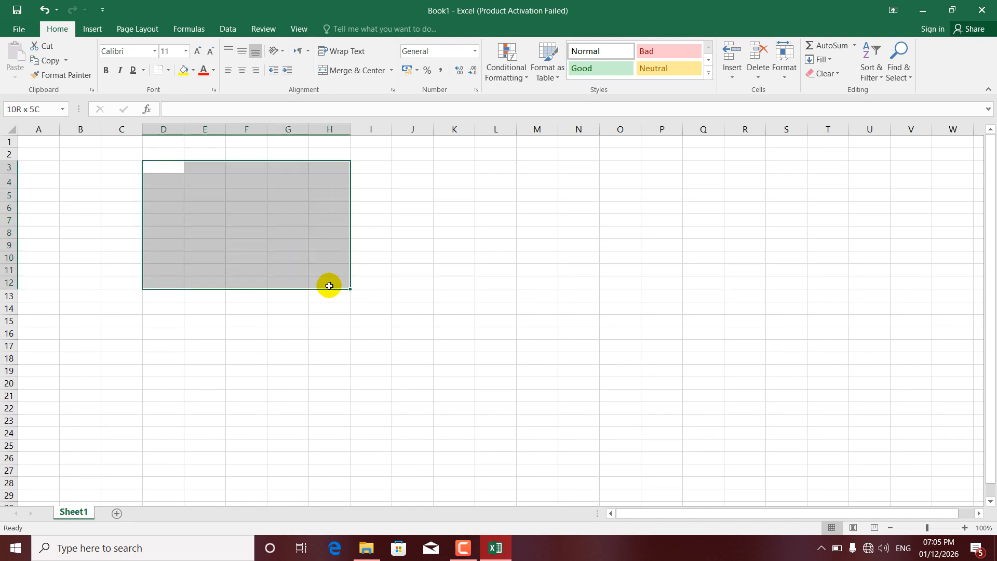
{"action": "left_click", "coordinate": [167, 72]}
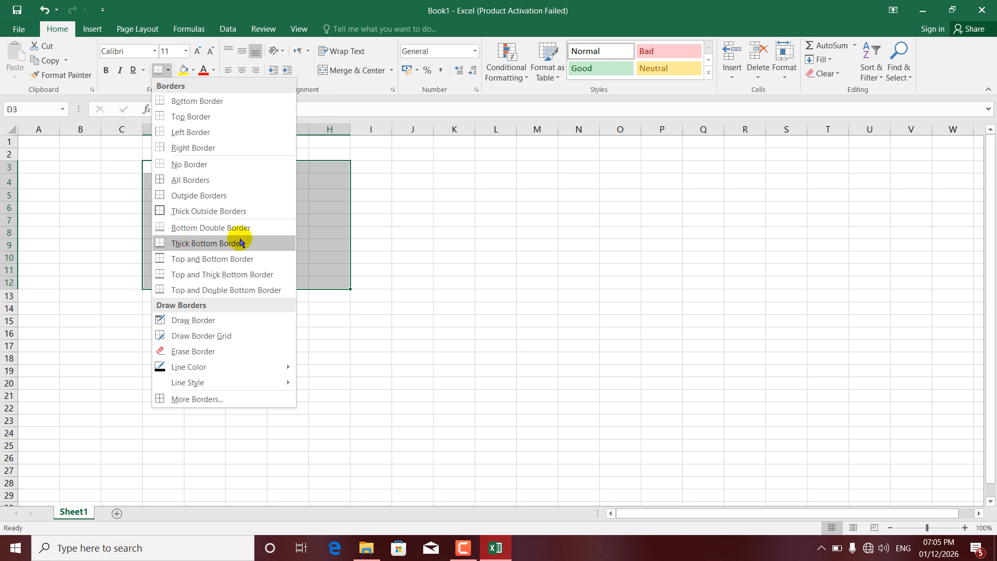
{"action": "left_click", "coordinate": [216, 162]}
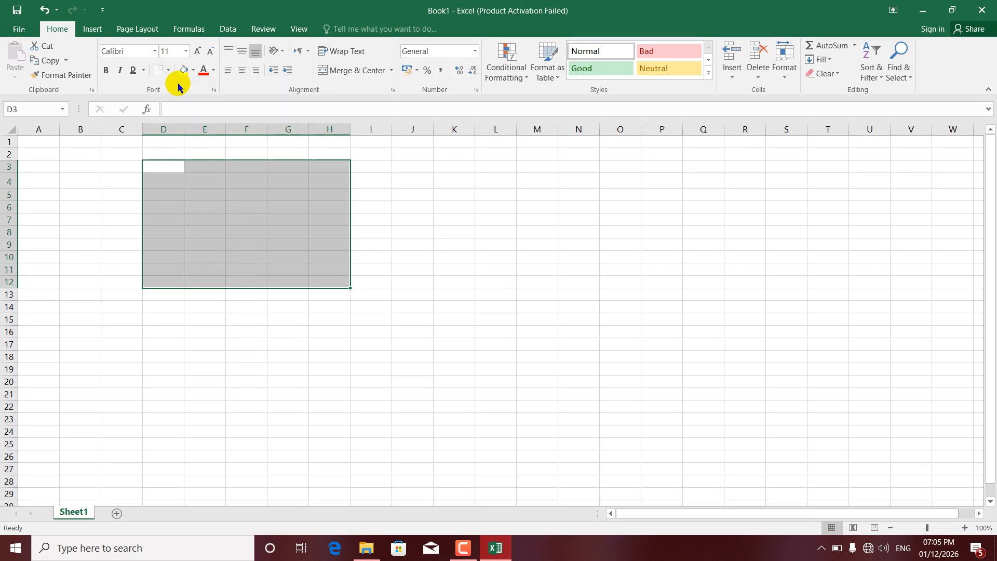
Apply a Thick Bottom Border to the range D3:H12.
{"action": "left_click", "coordinate": [169, 71]}
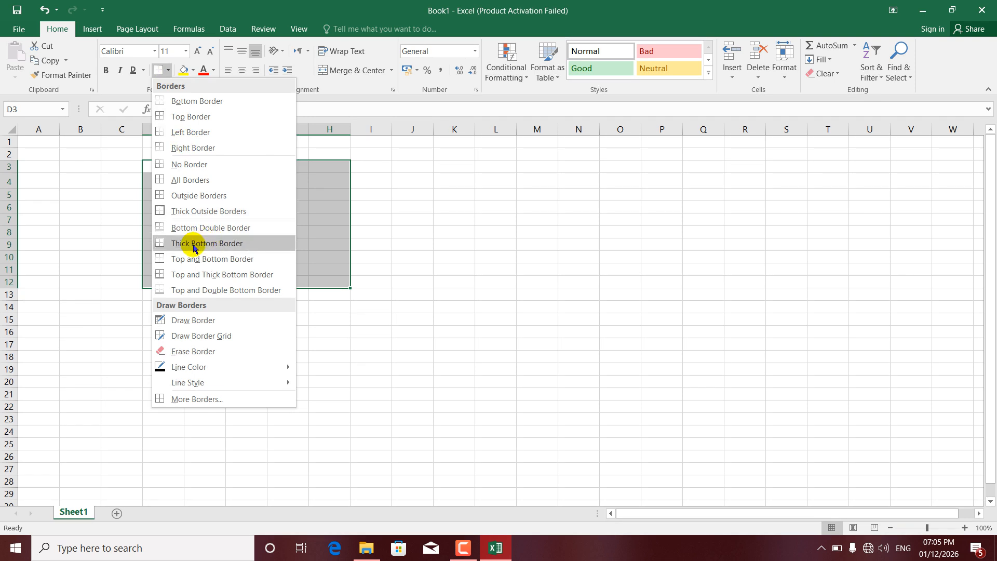
{"action": "left_click", "coordinate": [194, 249]}
{"action": "left_click", "coordinate": [341, 298]}
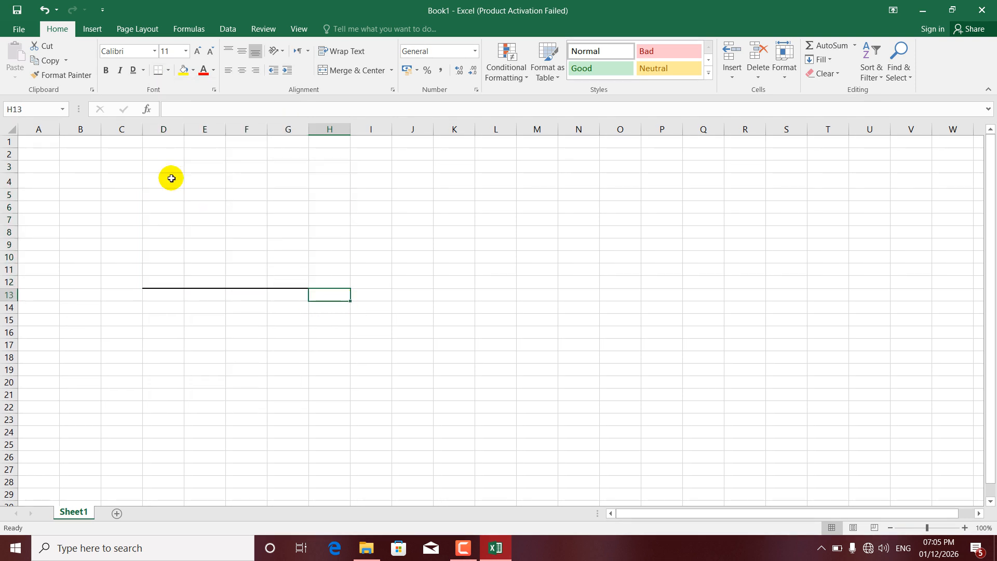
Apply a Top and Bottom Border to the range D3:H12.
{"action": "left_click_drag", "start_coordinate": [160, 165], "coordinate": [328, 279]}
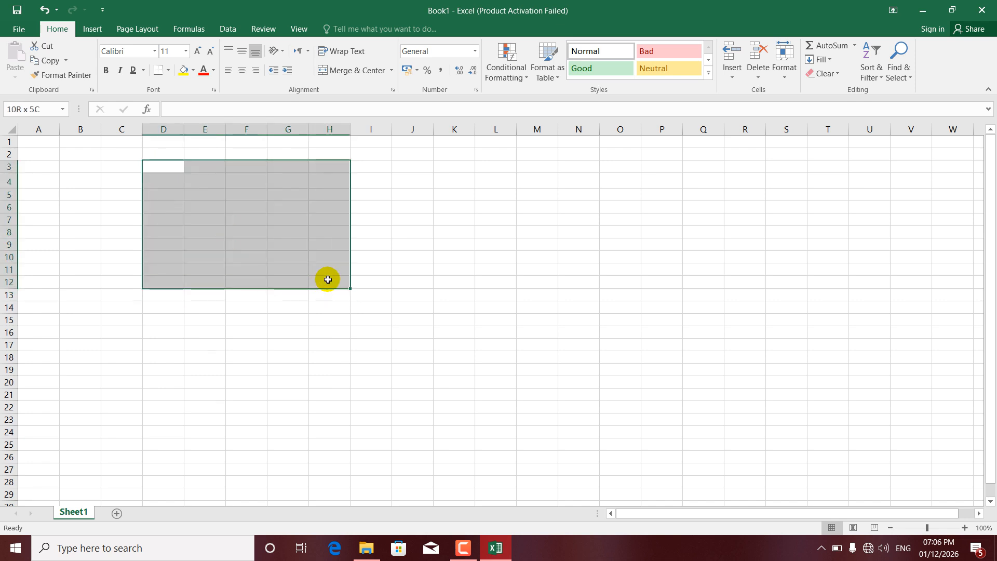
{"action": "left_click", "coordinate": [169, 70]}
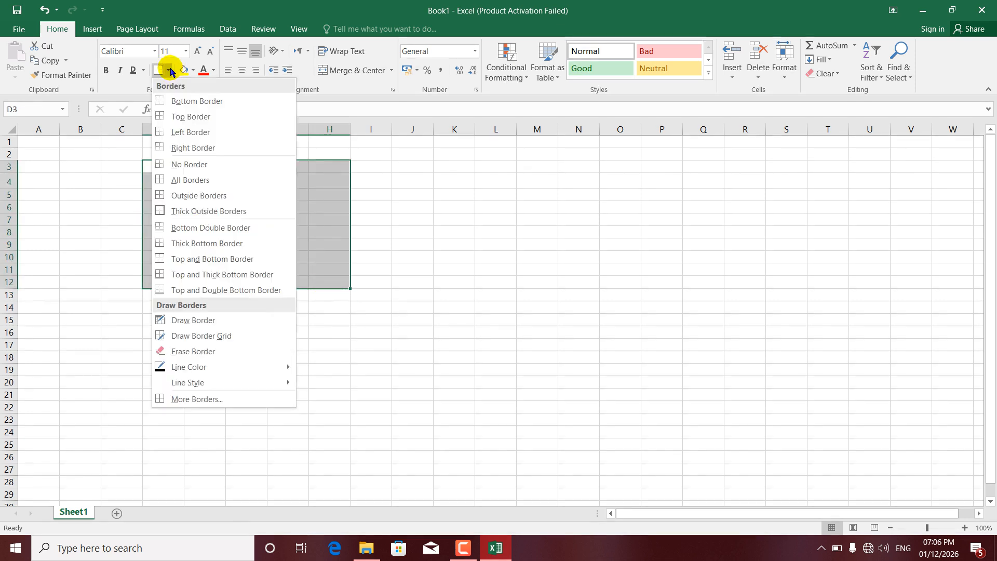
{"action": "left_click", "coordinate": [194, 260]}
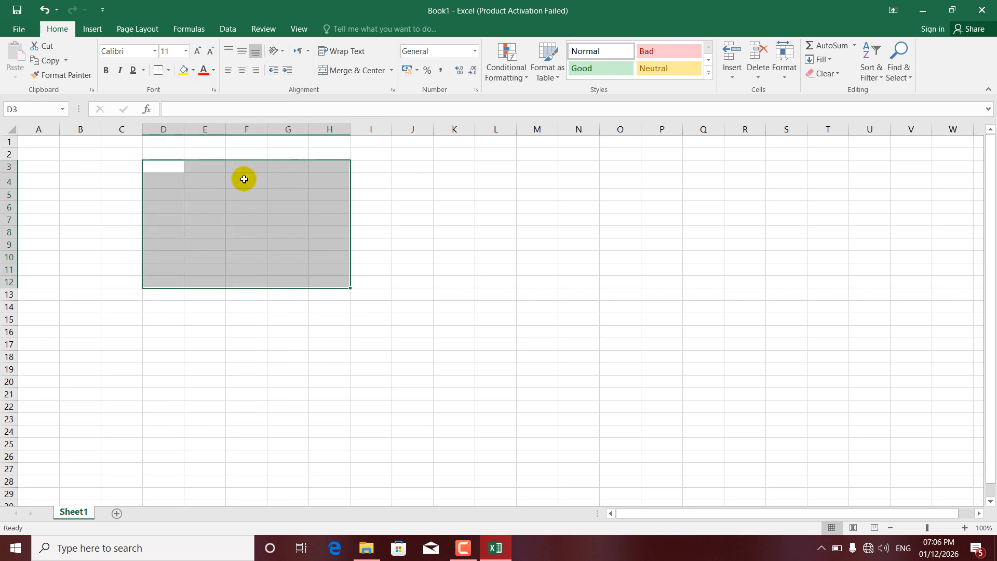
{"action": "left_click", "coordinate": [248, 319]}
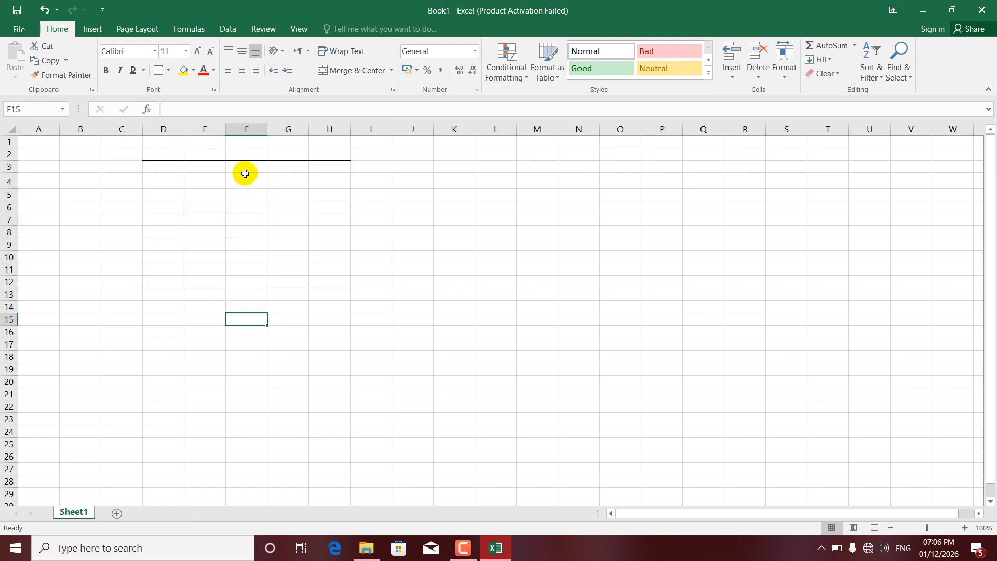
{"action": "left_click", "coordinate": [208, 167]}
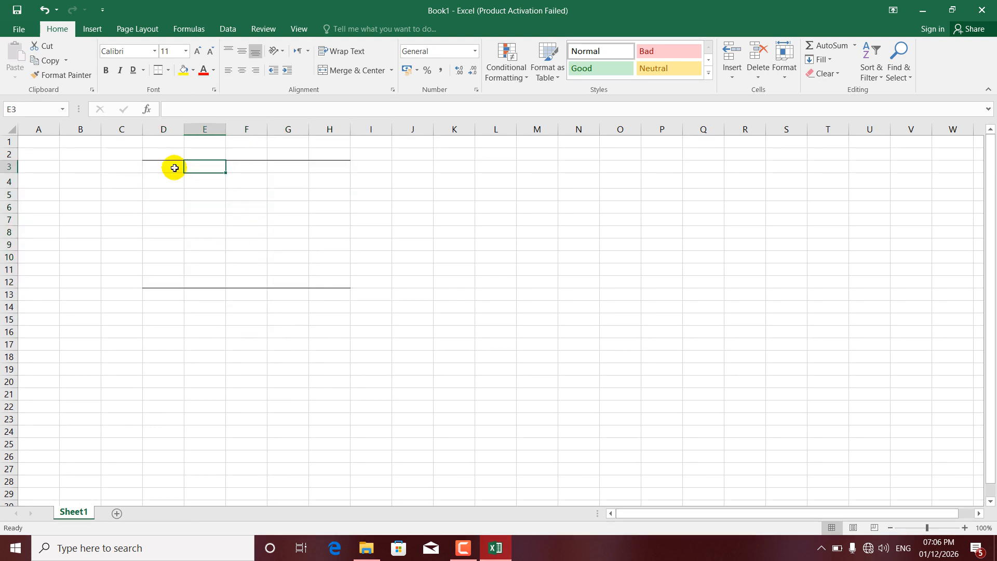
Apply a Top and Thick Bottom Border to the range D3:H12.
{"action": "left_click_drag", "start_coordinate": [161, 164], "coordinate": [330, 280]}
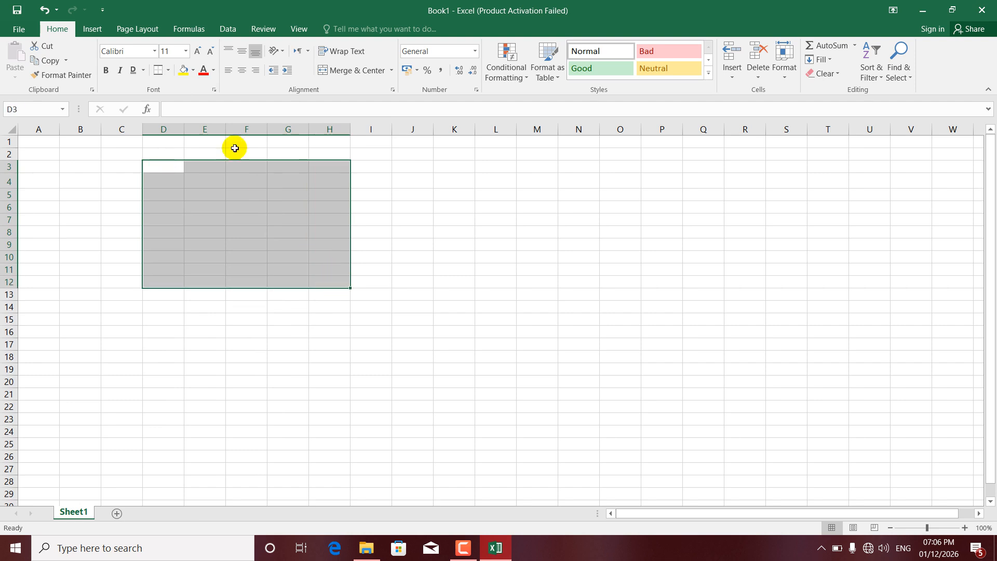
{"action": "left_click", "coordinate": [169, 70]}
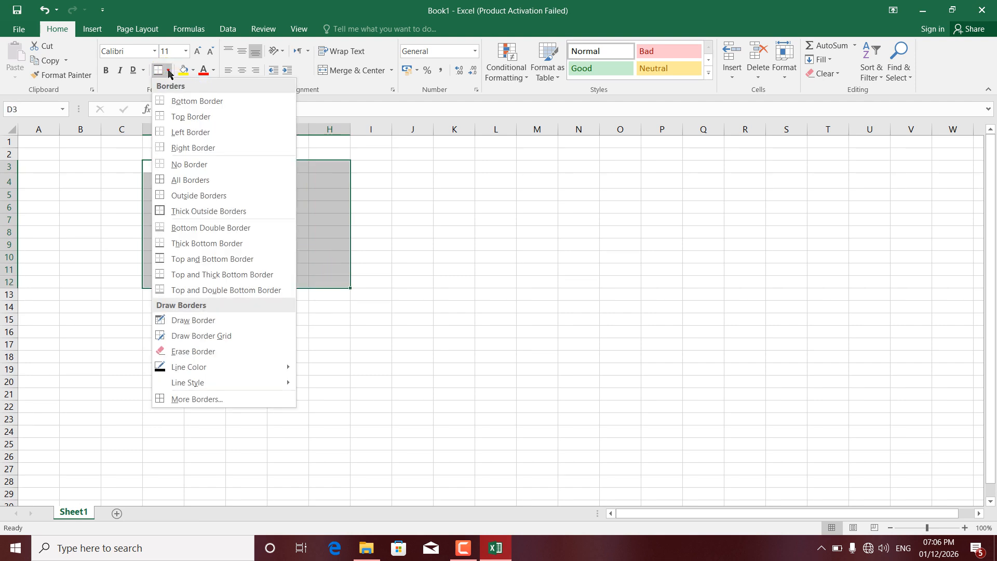
{"action": "left_click", "coordinate": [218, 279]}
{"action": "left_click", "coordinate": [244, 219]}
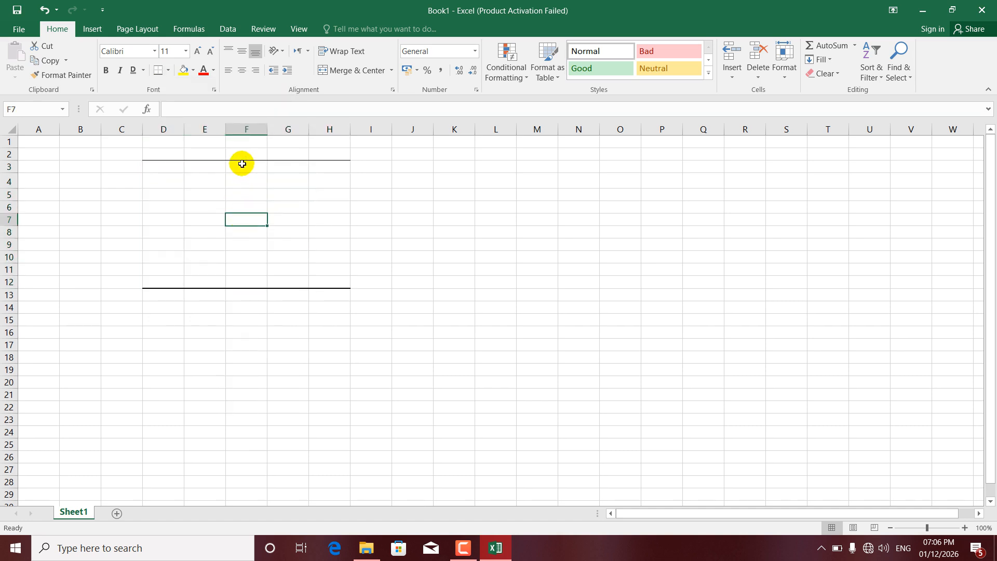
Apply a Top and Double Bottom Border to the range D3:H12.
{"action": "left_click_drag", "start_coordinate": [163, 163], "coordinate": [334, 281]}
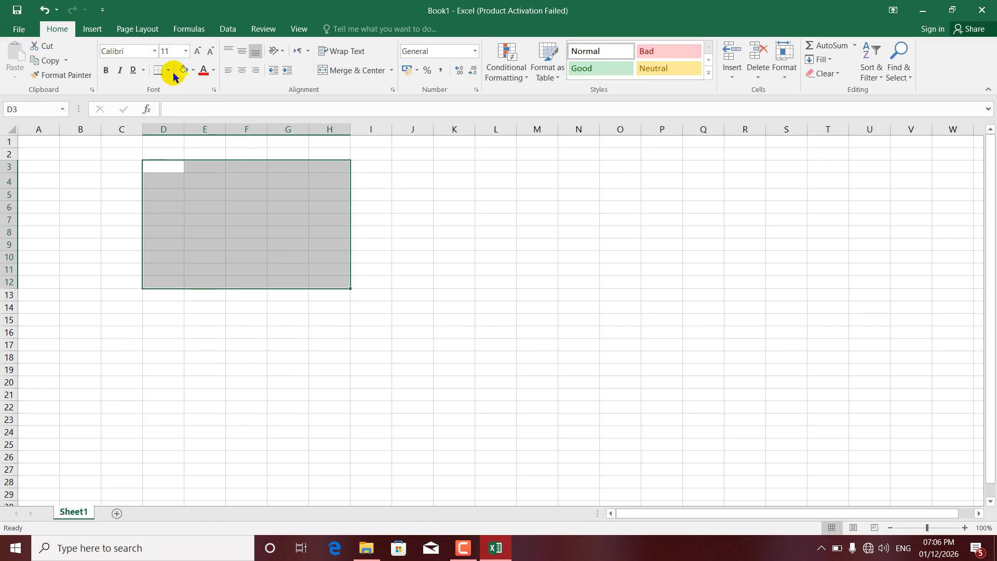
{"action": "left_click", "coordinate": [169, 71]}
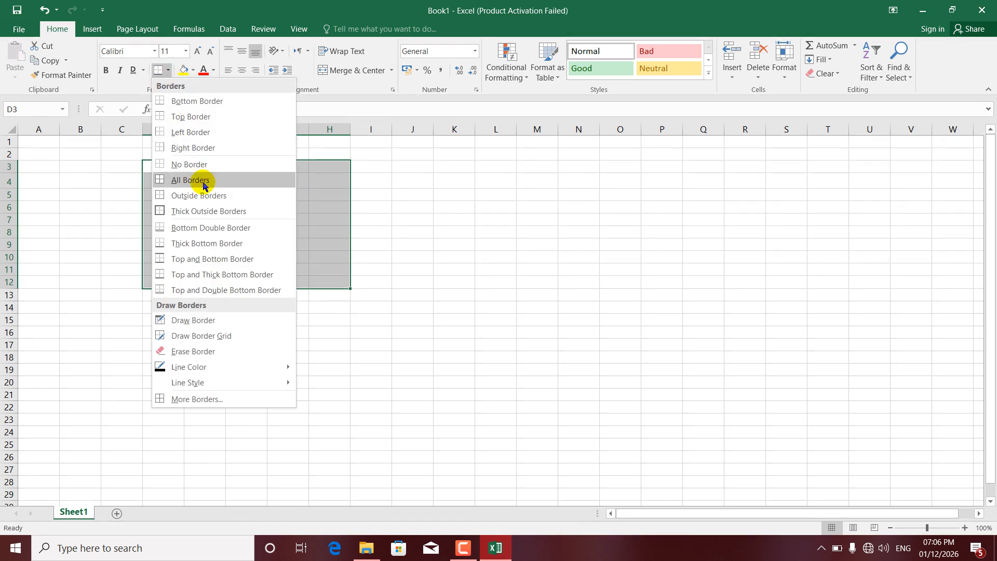
{"action": "left_click", "coordinate": [209, 291]}
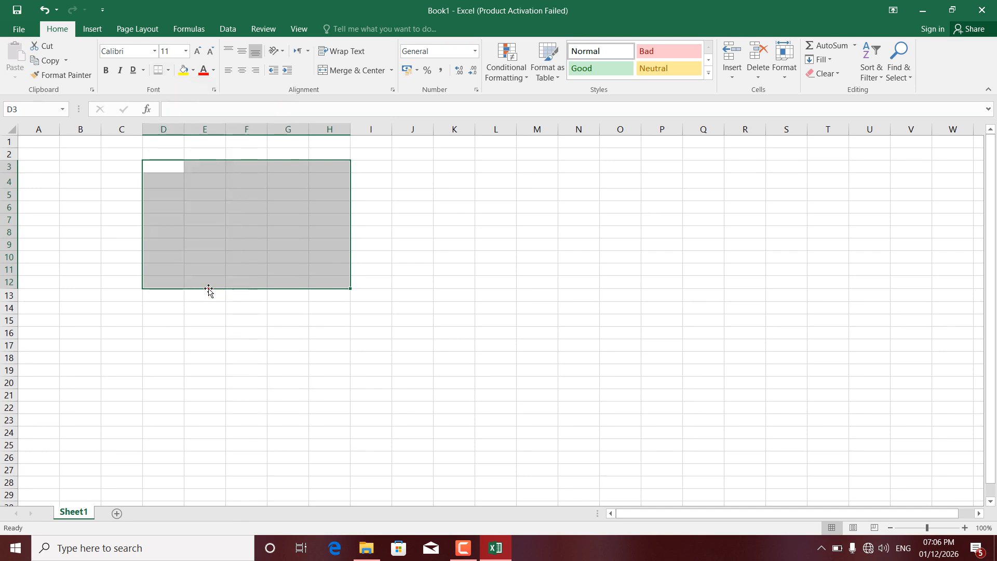
{"action": "left_click", "coordinate": [279, 230]}
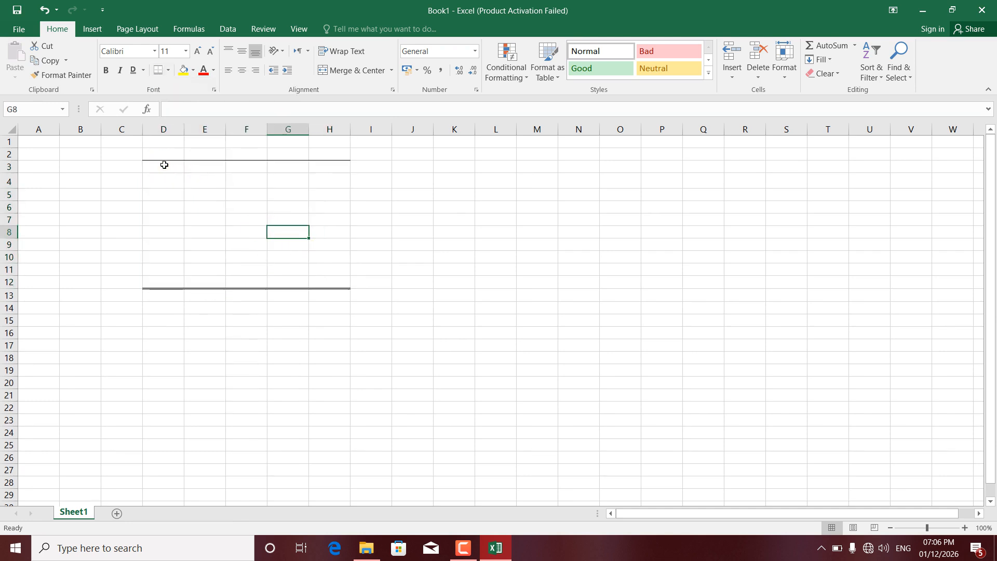
Use Draw Border to add lines along both sides of column D, around D6:H7 and D5:H5, and short vertical lines beside column F.
{"action": "left_click_drag", "start_coordinate": [164, 165], "coordinate": [338, 280]}
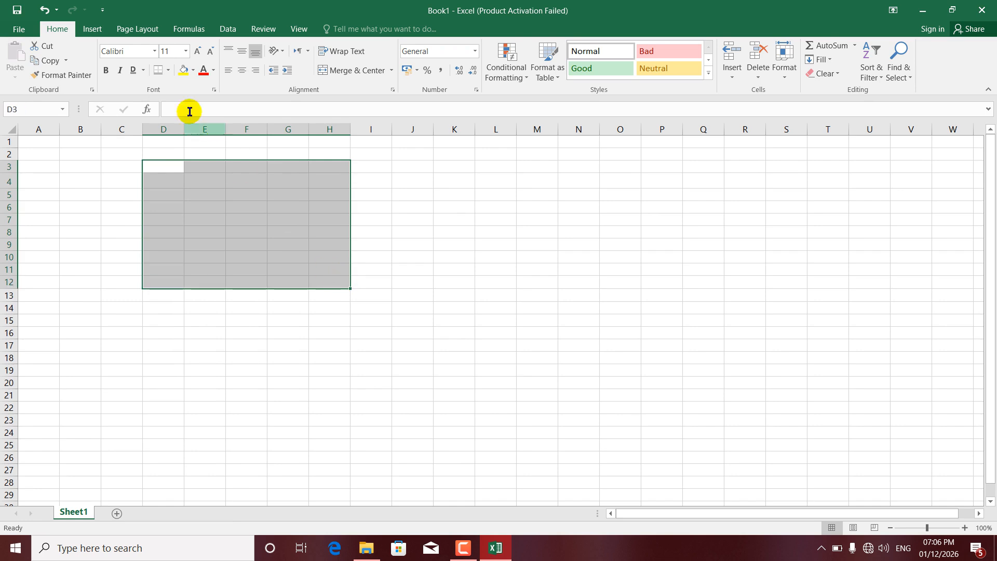
{"action": "left_click", "coordinate": [169, 70]}
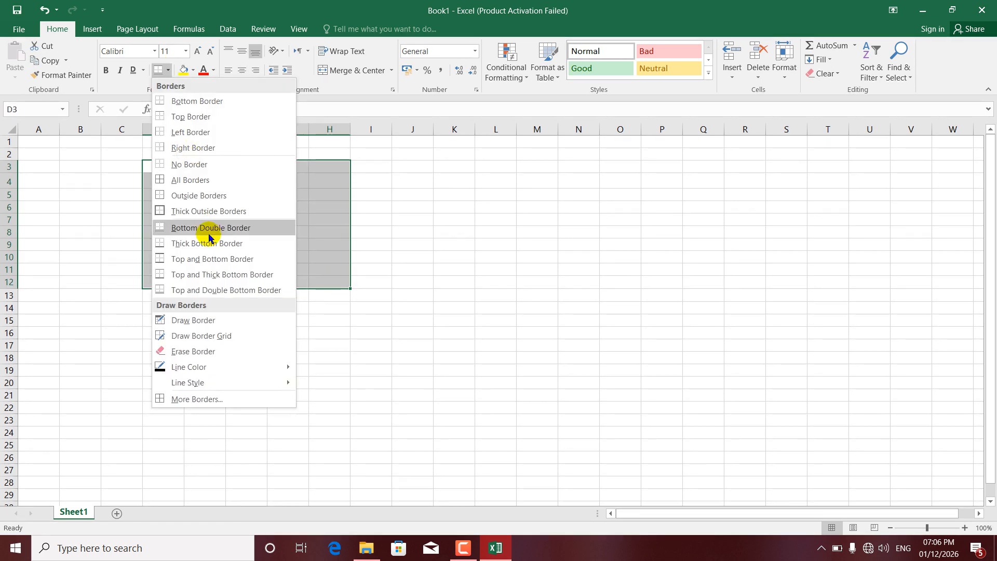
{"action": "left_click", "coordinate": [214, 320]}
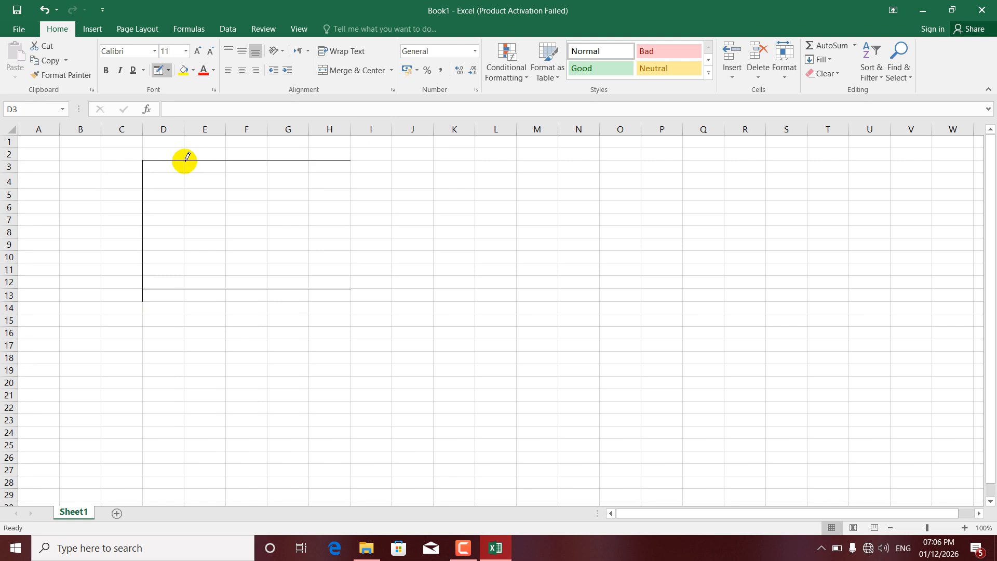
{"action": "left_click_drag", "start_coordinate": [184, 268], "coordinate": [184, 288]}
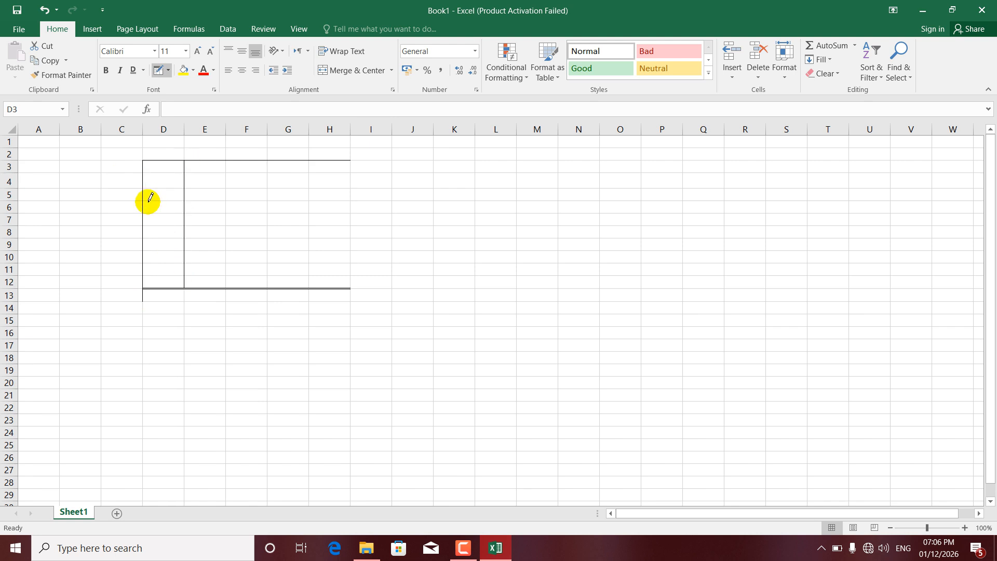
{"action": "left_click_drag", "start_coordinate": [214, 201], "coordinate": [329, 212]}
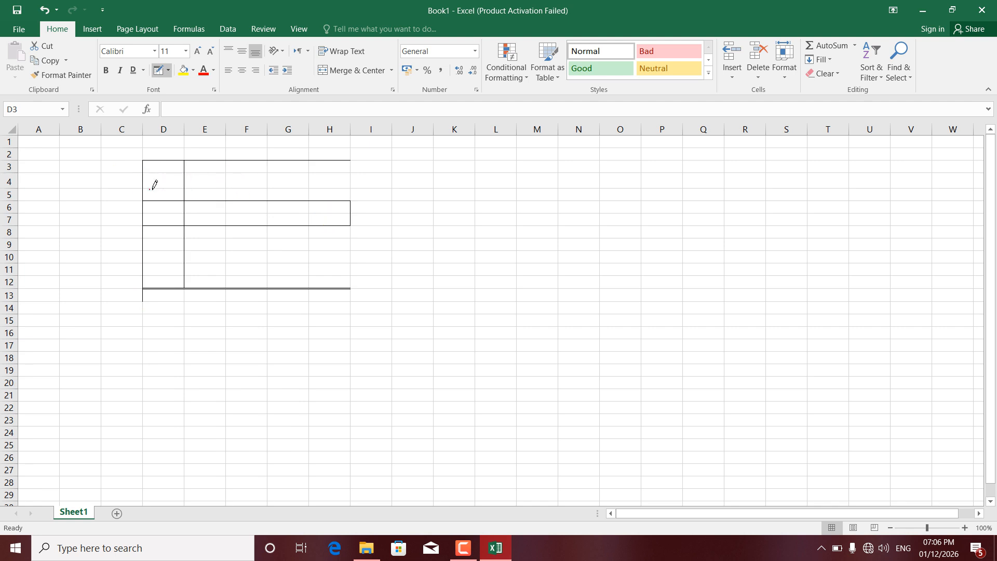
{"action": "mouse_move", "coordinate": [253, 190]}
{"action": "left_mouse_down"}
{"action": "mouse_move", "coordinate": [312, 183]}
{"action": "mouse_move", "coordinate": [349, 192]}
{"action": "left_mouse_up"}
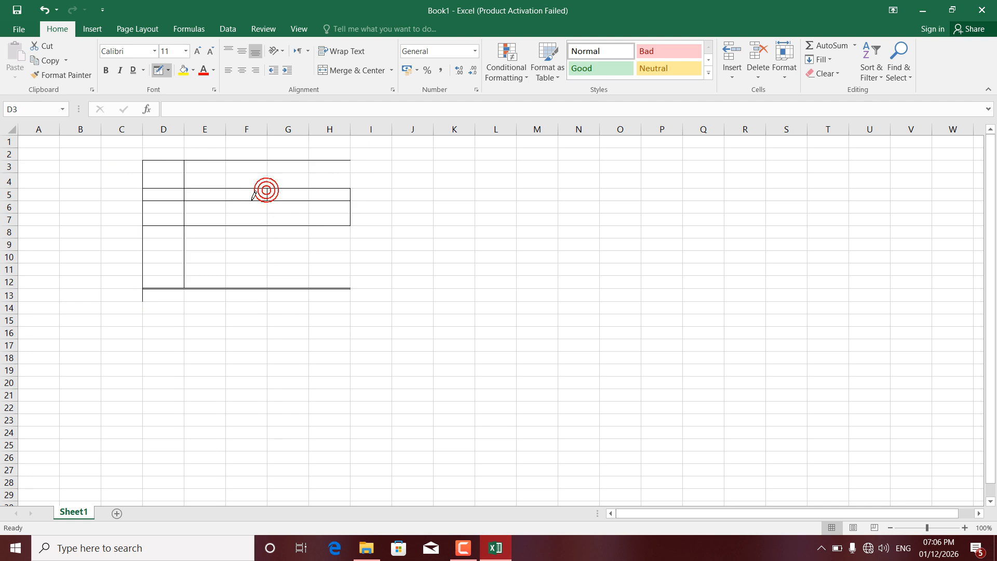
{"action": "left_click_drag", "start_coordinate": [226, 198], "coordinate": [226, 211]}
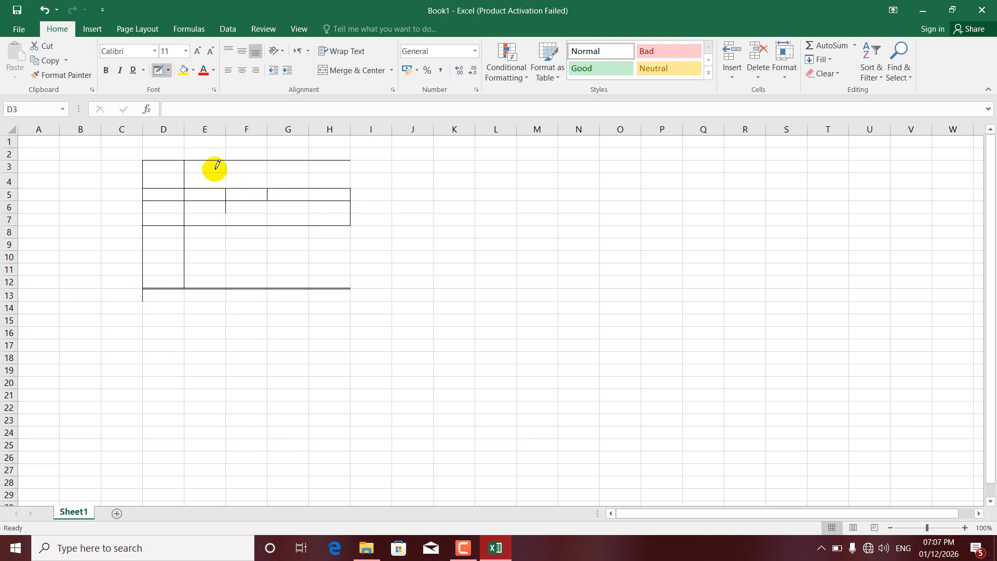
Draw a border grid over the range B6:K20.
{"action": "left_click", "coordinate": [167, 70]}
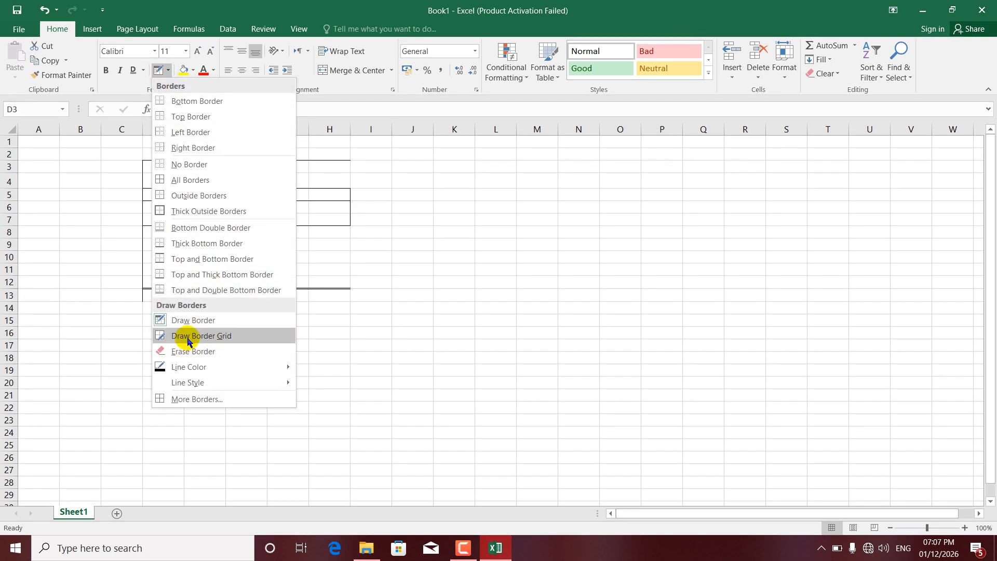
{"action": "left_click", "coordinate": [199, 337]}
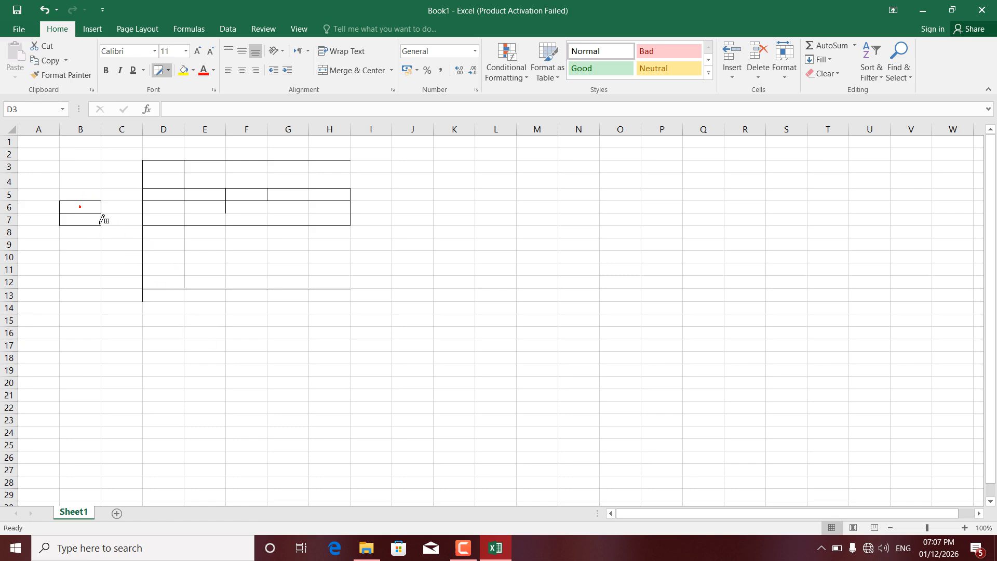
{"action": "mouse_move", "coordinate": [103, 219]}
{"action": "left_mouse_down"}
{"action": "mouse_move", "coordinate": [187, 283]}
{"action": "mouse_move", "coordinate": [267, 322]}
{"action": "mouse_move", "coordinate": [458, 343]}
{"action": "mouse_move", "coordinate": [488, 385]}
{"action": "mouse_move", "coordinate": [450, 378]}
{"action": "left_mouse_up"}
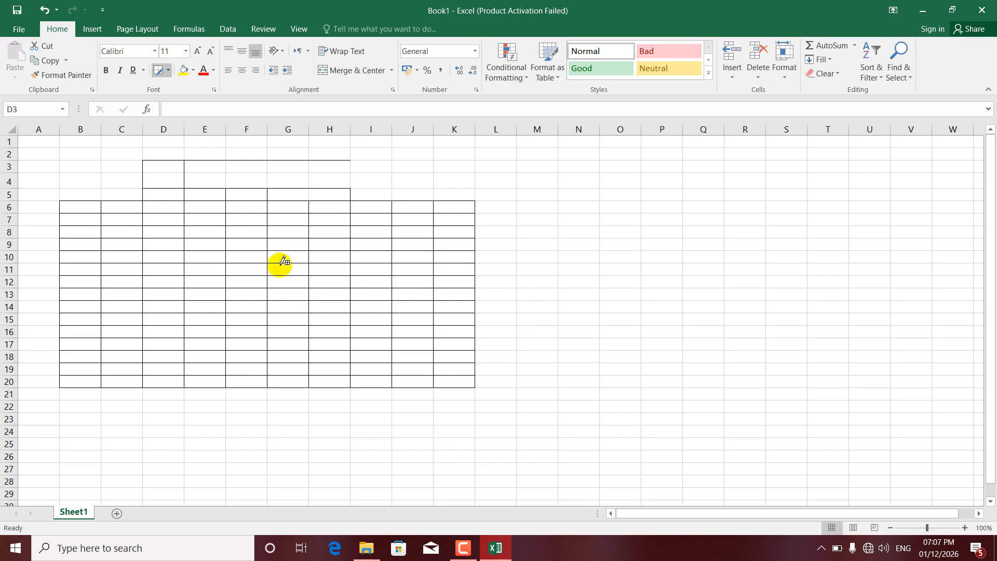
Erase the borders from columns K and D, most of column J, part of column I, and rows 10 to 11.
{"action": "left_click", "coordinate": [168, 74]}
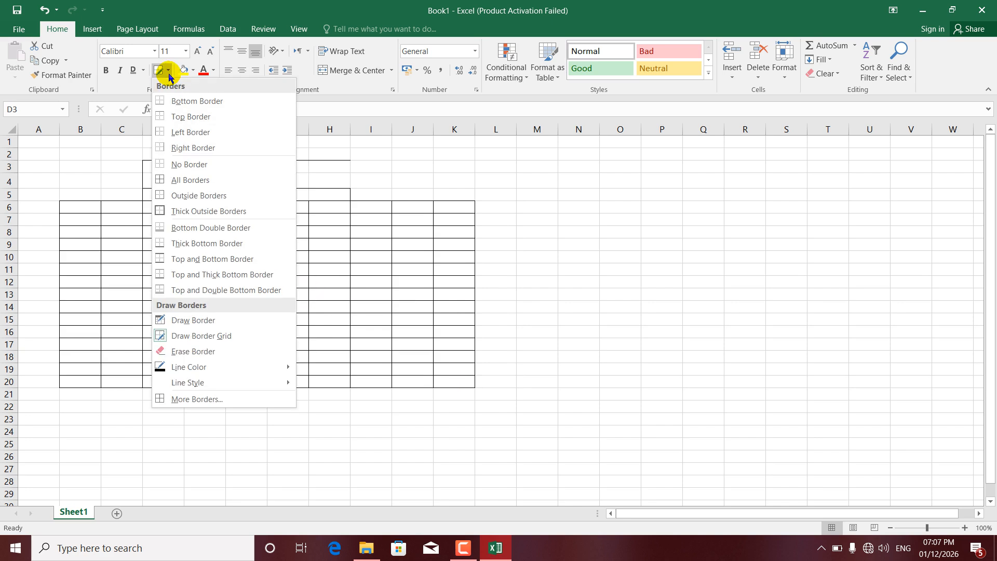
{"action": "left_click", "coordinate": [192, 352]}
{"action": "mouse_move", "coordinate": [408, 268]}
{"action": "left_mouse_down"}
{"action": "mouse_move", "coordinate": [434, 256]}
{"action": "mouse_move", "coordinate": [423, 348]}
{"action": "left_mouse_up"}
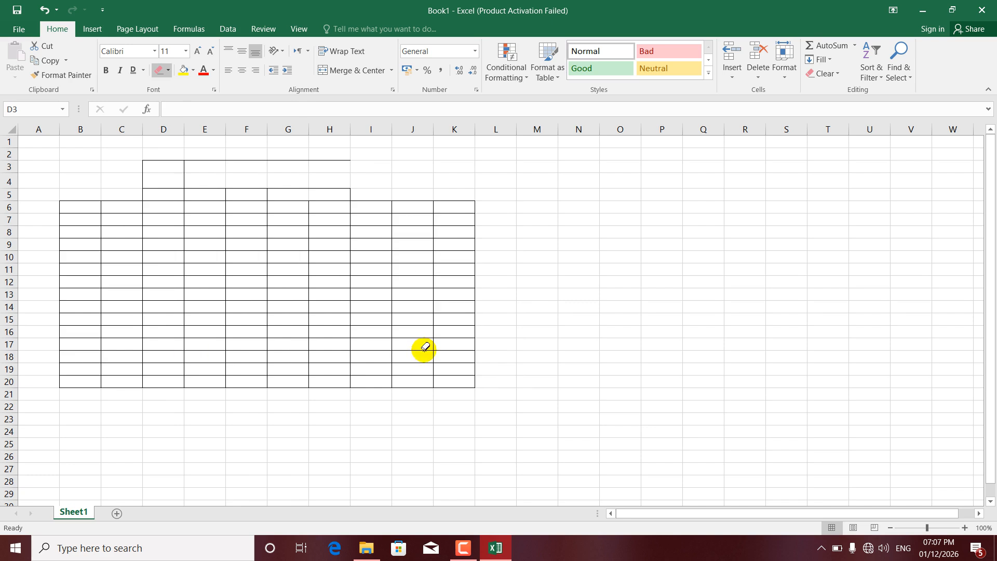
{"action": "left_click_drag", "start_coordinate": [456, 197], "coordinate": [456, 400]}
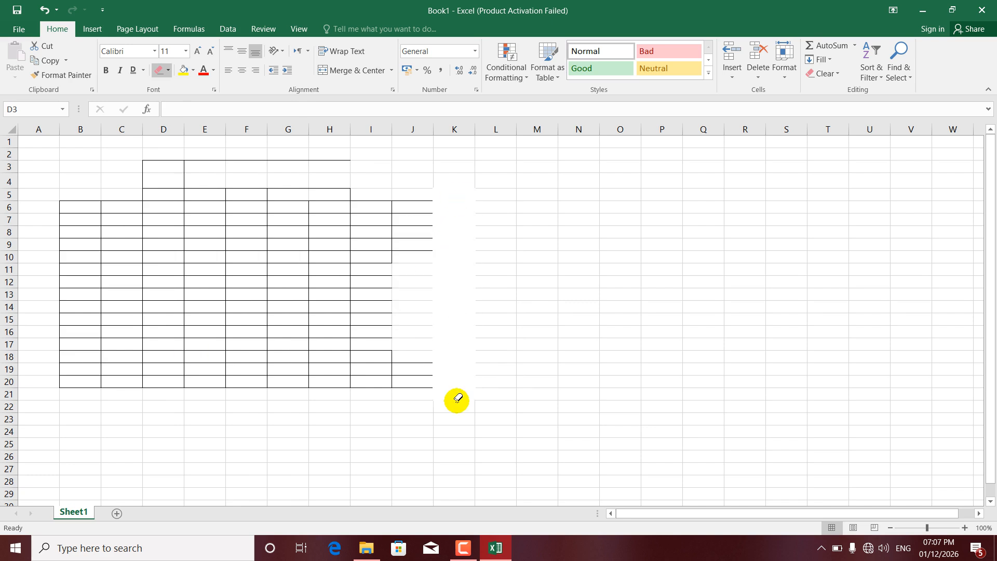
{"action": "mouse_move", "coordinate": [418, 221]}
{"action": "left_mouse_down"}
{"action": "mouse_move", "coordinate": [419, 296]}
{"action": "mouse_move", "coordinate": [390, 438]}
{"action": "left_mouse_up"}
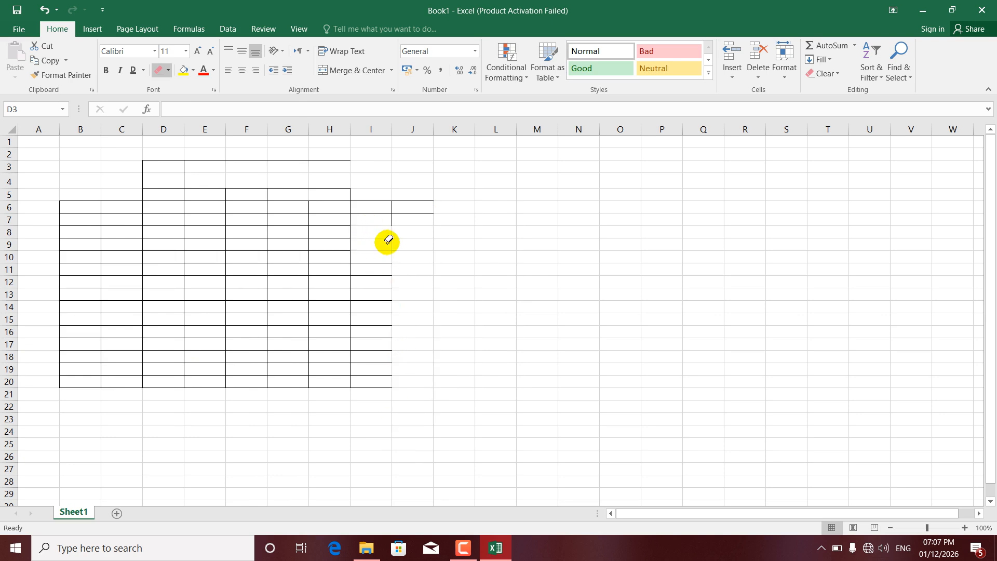
{"action": "left_click_drag", "start_coordinate": [283, 259], "coordinate": [85, 267]}
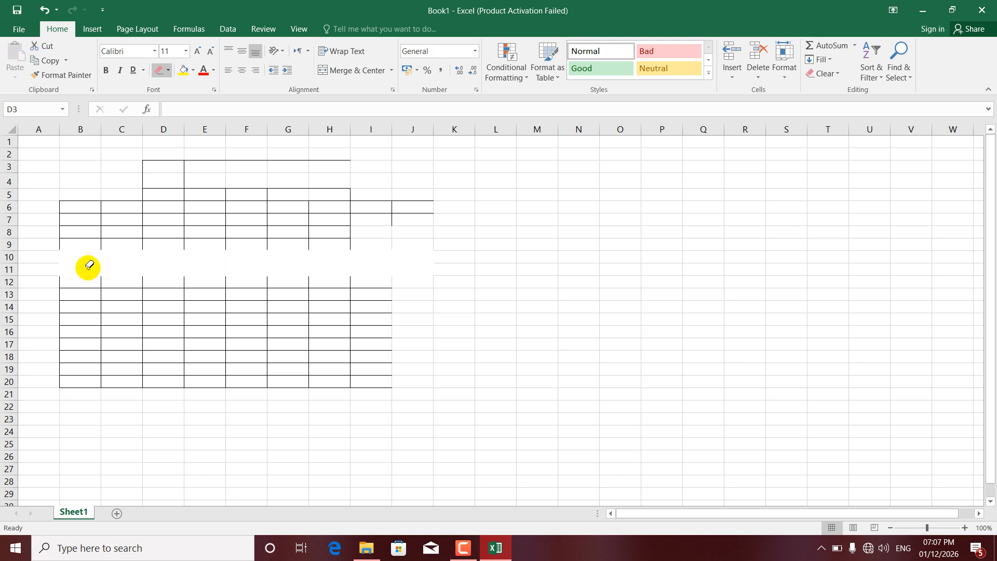
{"action": "left_click_drag", "start_coordinate": [162, 151], "coordinate": [170, 358]}
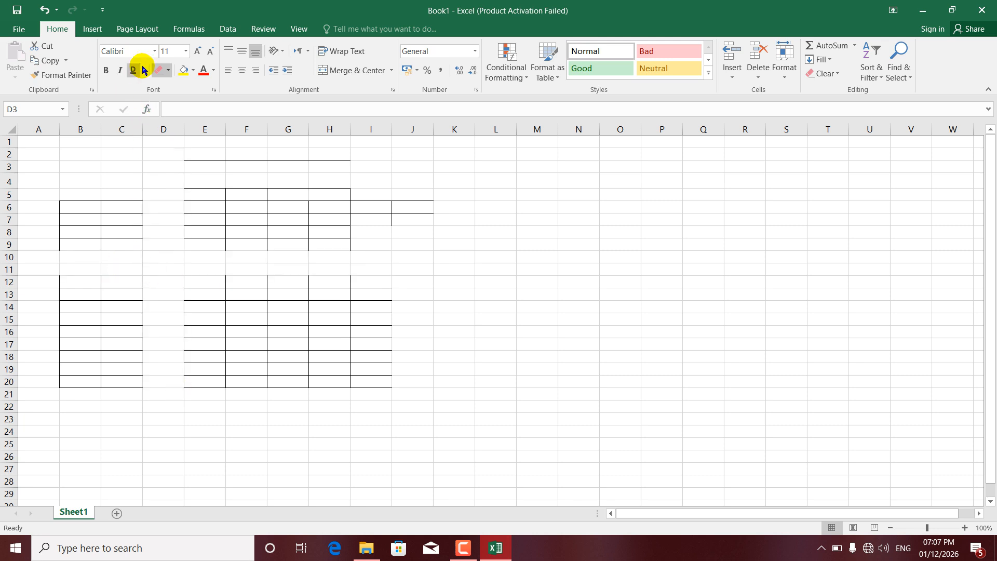
Set the border line color to red and draw border grids over E8:K18 and D6:J15.
{"action": "left_click", "coordinate": [168, 75]}
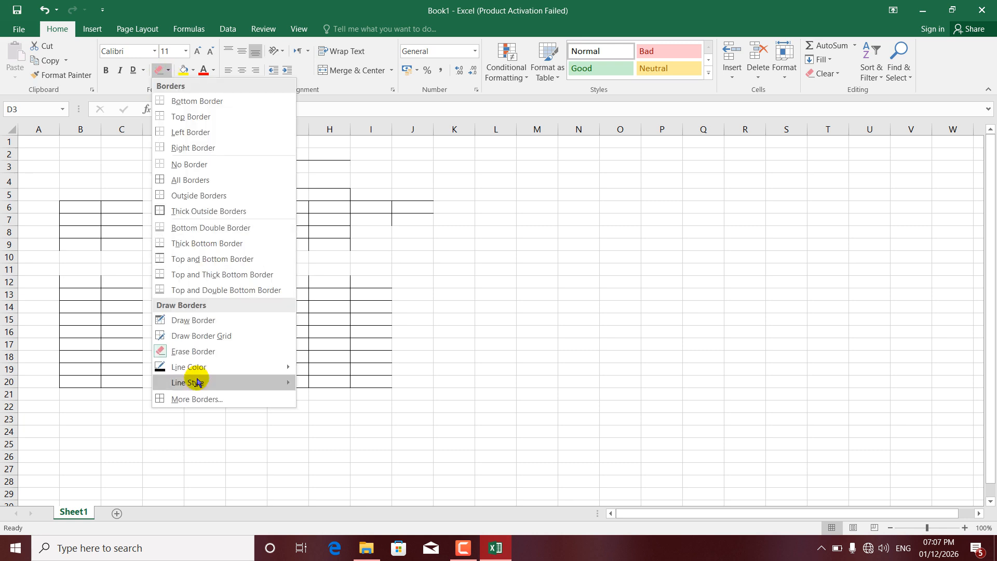
{"action": "mouse_move", "coordinate": [196, 369]}
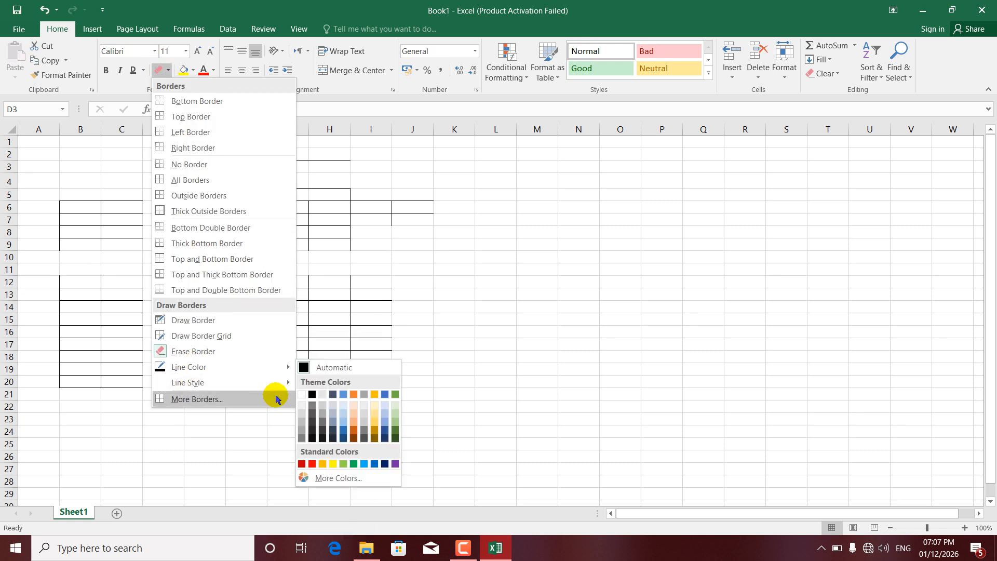
{"action": "left_click", "coordinate": [312, 464]}
{"action": "mouse_move", "coordinate": [198, 225]}
{"action": "left_mouse_down"}
{"action": "mouse_move", "coordinate": [294, 305]}
{"action": "mouse_move", "coordinate": [438, 356]}
{"action": "left_mouse_up"}
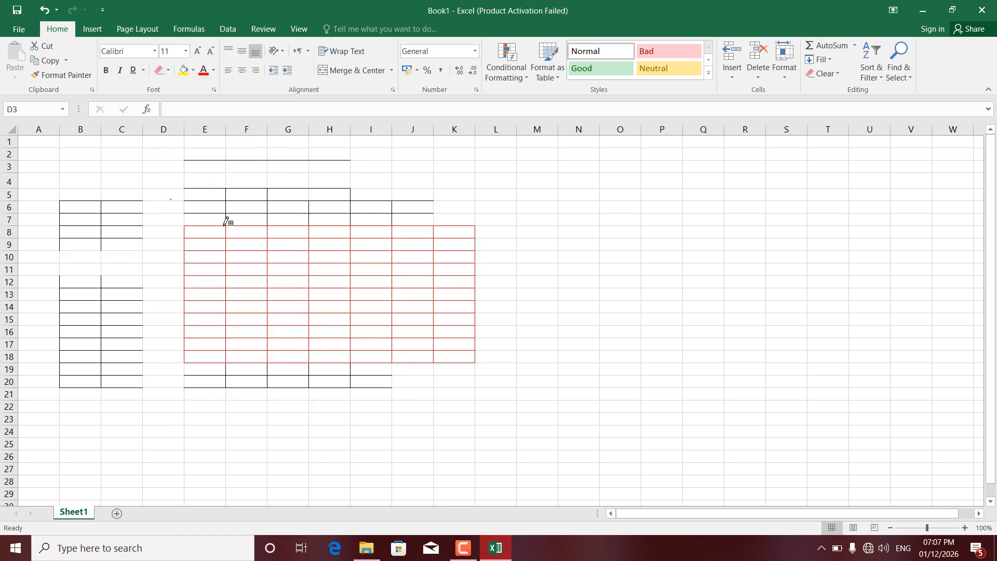
{"action": "left_click_drag", "start_coordinate": [171, 199], "coordinate": [317, 278]}
{"action": "left_click_drag", "start_coordinate": [409, 311], "coordinate": [409, 311]}
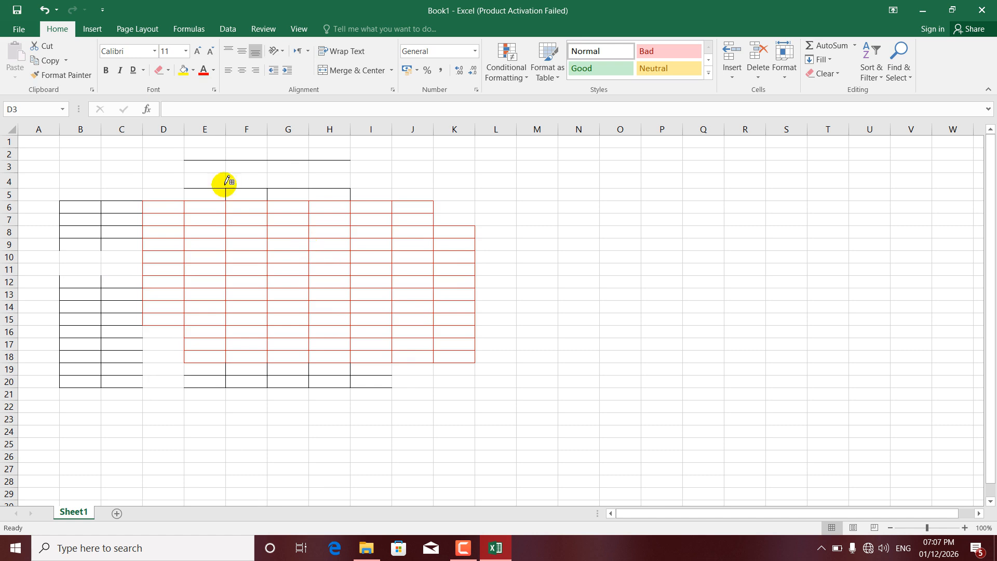
Set the border line style to the slanted dash-dot line and draw grids over D7:J17, H9:N21 and C4:F9.
{"action": "left_click", "coordinate": [169, 71]}
{"action": "mouse_move", "coordinate": [207, 382]}
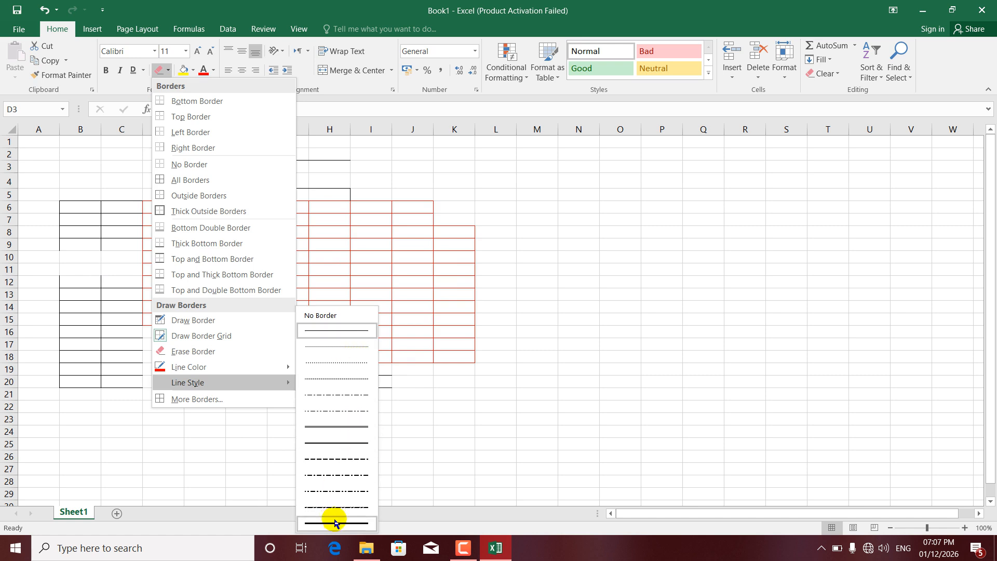
{"action": "left_click", "coordinate": [335, 506]}
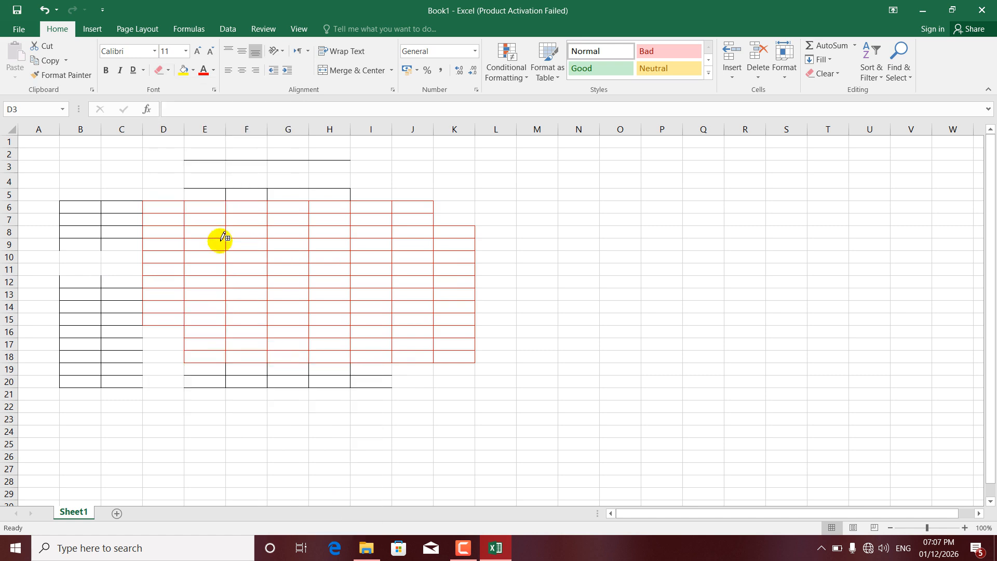
{"action": "mouse_move", "coordinate": [159, 213]}
{"action": "left_mouse_down"}
{"action": "mouse_move", "coordinate": [239, 267]}
{"action": "mouse_move", "coordinate": [407, 344]}
{"action": "left_mouse_up"}
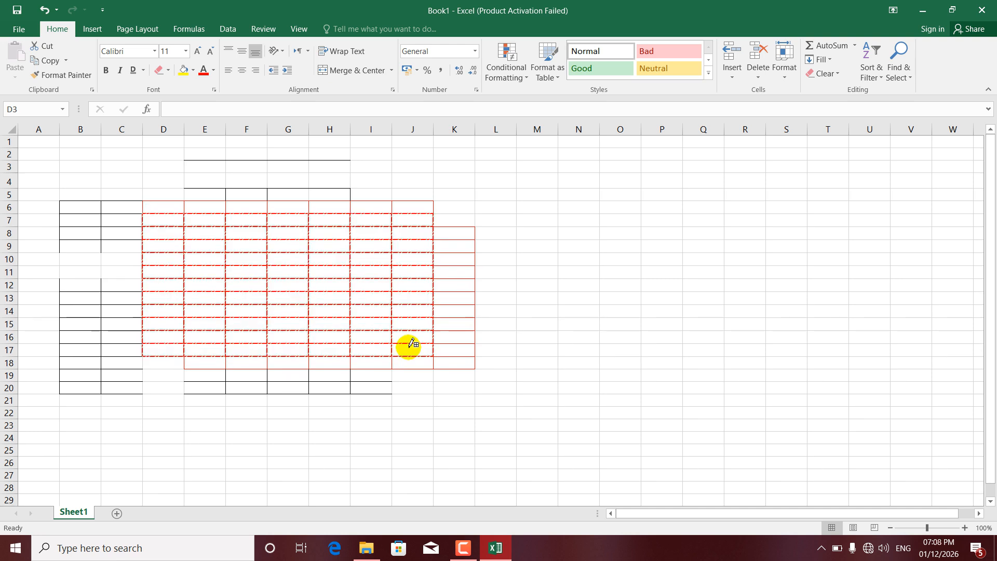
{"action": "mouse_move", "coordinate": [343, 237]}
{"action": "left_mouse_down"}
{"action": "mouse_move", "coordinate": [568, 372]}
{"action": "mouse_move", "coordinate": [587, 402]}
{"action": "left_mouse_up"}
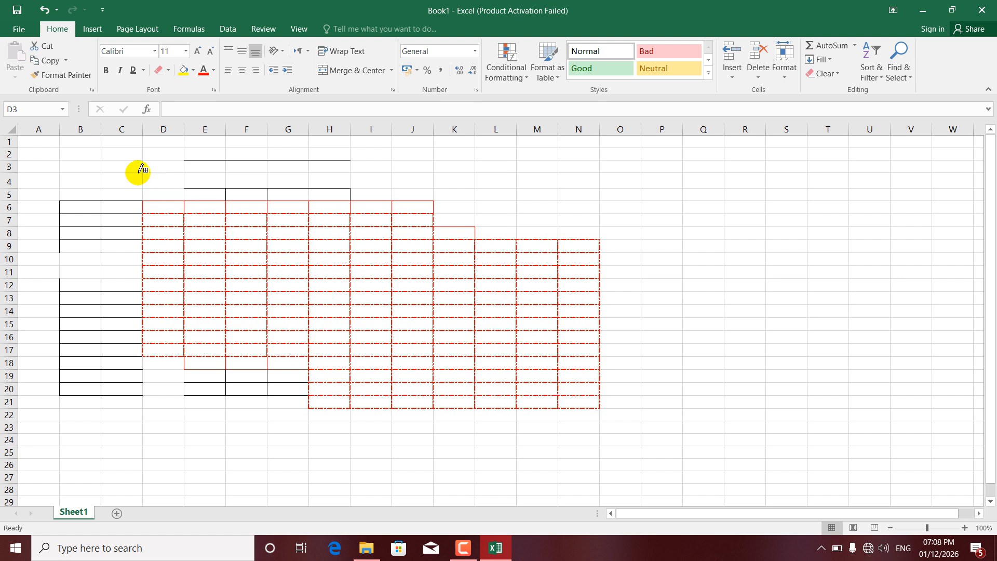
{"action": "left_click_drag", "start_coordinate": [138, 175], "coordinate": [258, 247]}
Open the full border settings for D3:H12, examine the line styles, color and presets, and close them without changes.
{"action": "left_click", "coordinate": [168, 70]}
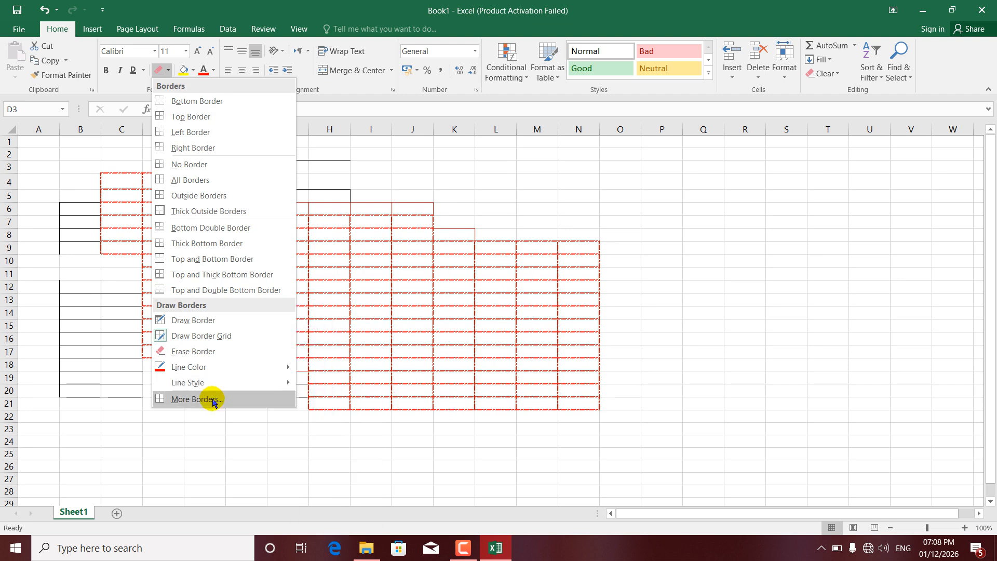
{"action": "left_click", "coordinate": [194, 399]}
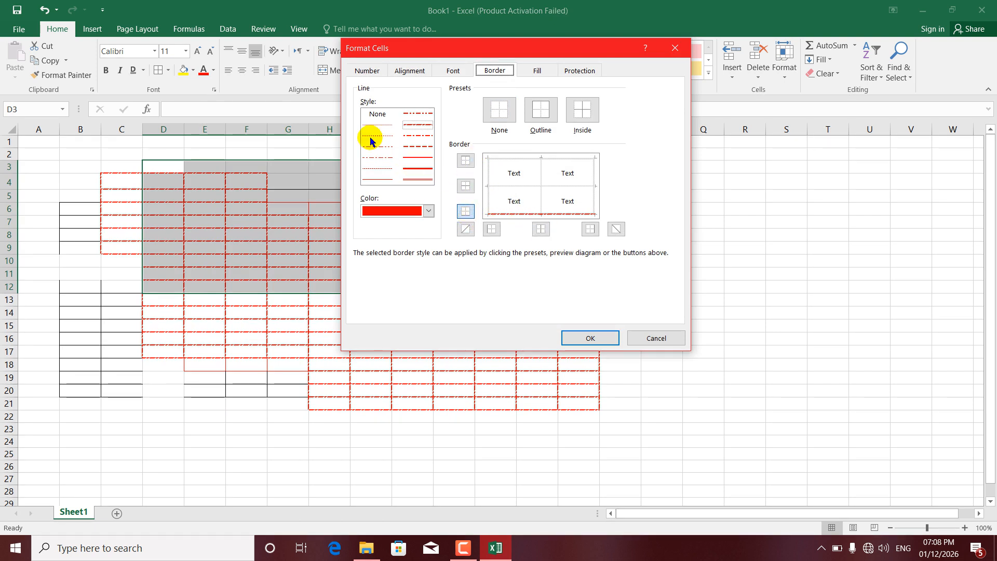
{"action": "left_click", "coordinate": [674, 48]}
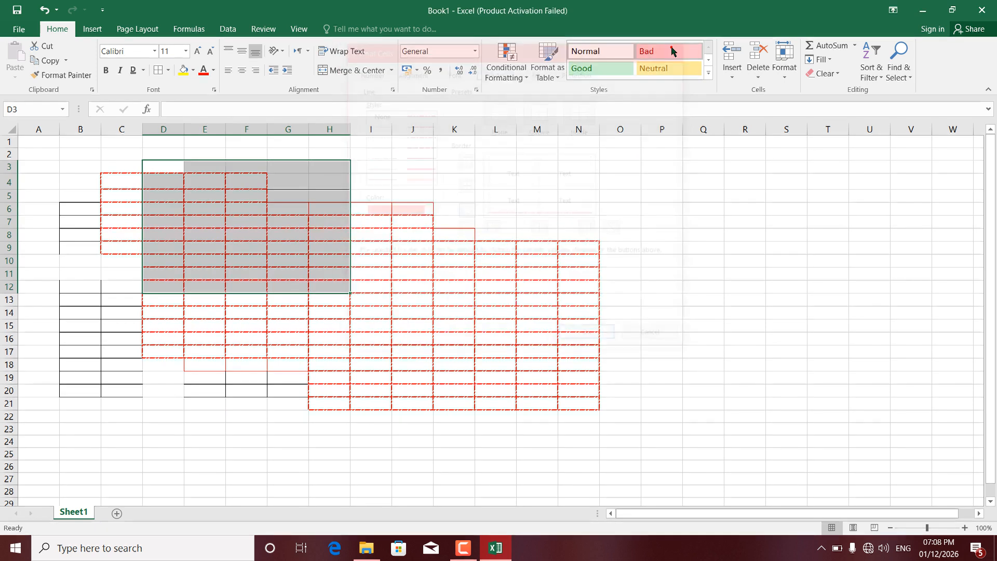
Remove all borders from the range B3:O23.
{"action": "left_click_drag", "start_coordinate": [75, 164], "coordinate": [603, 428]}
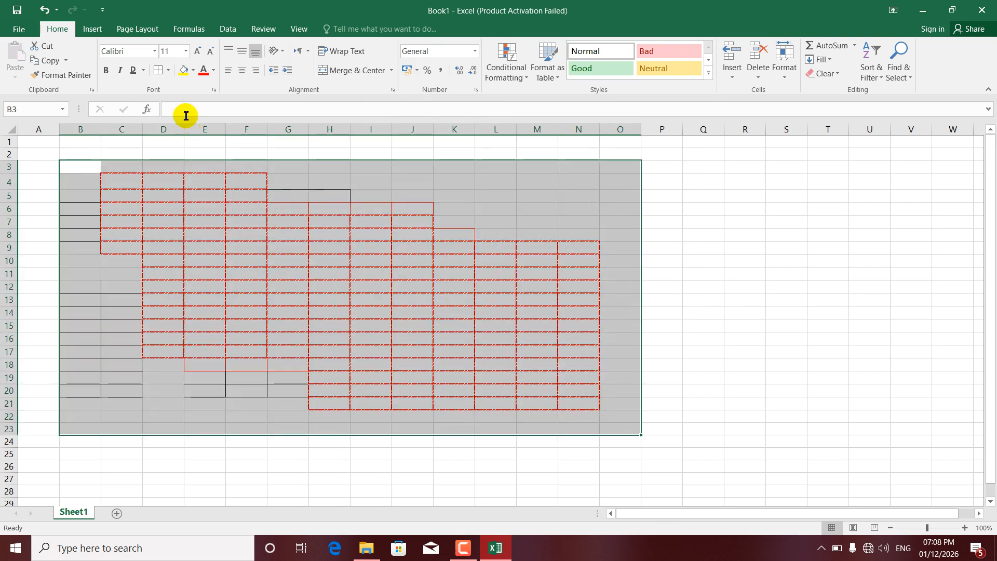
{"action": "left_click", "coordinate": [168, 70]}
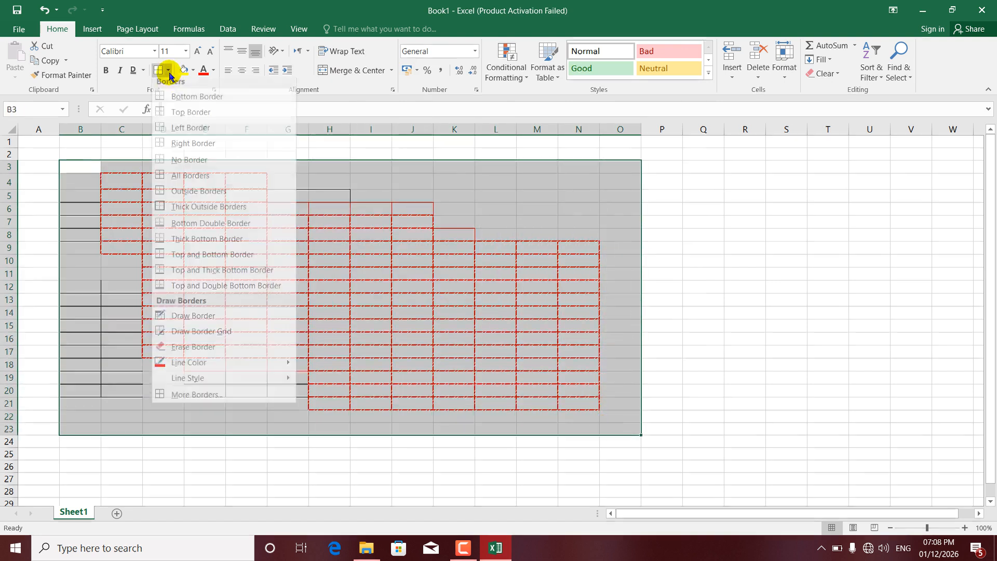
{"action": "left_click", "coordinate": [189, 164]}
{"action": "left_click", "coordinate": [97, 203]}
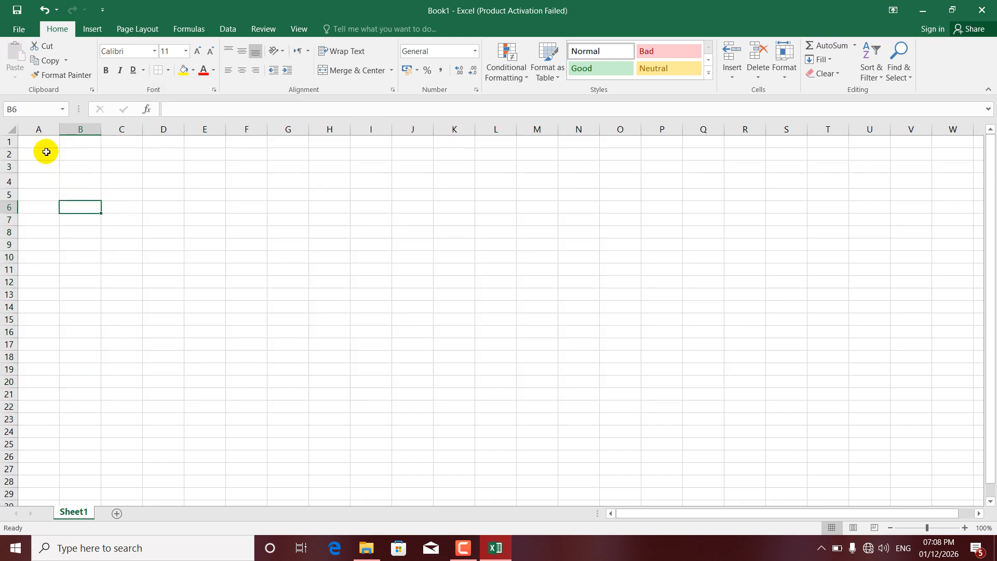
{"action": "left_click", "coordinate": [66, 167]}
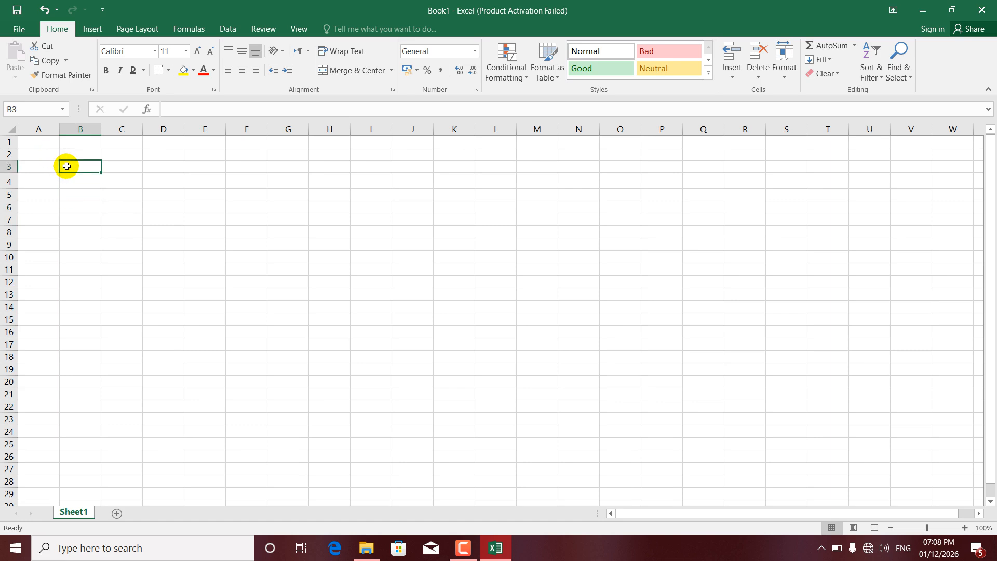
{"action": "type", "text": "dskjfkljs"}
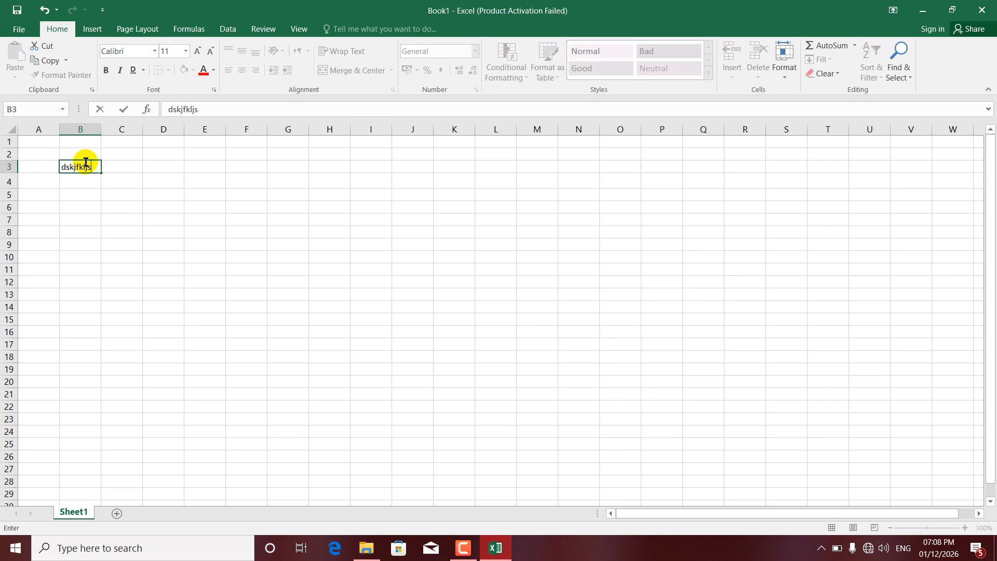
{"action": "left_click", "coordinate": [119, 192]}
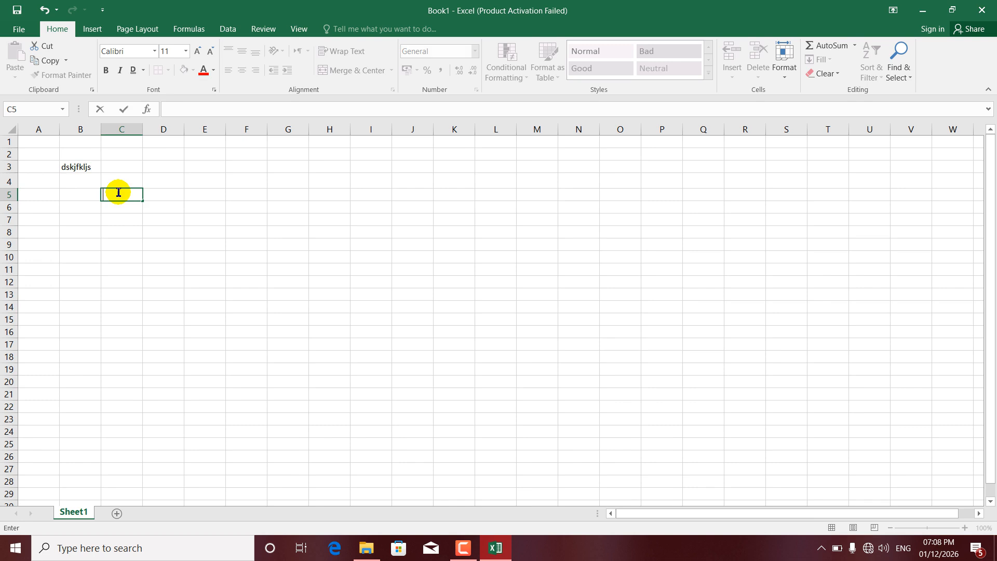
{"action": "left_click", "coordinate": [83, 165]}
{"action": "key", "text": "BackSpace"}
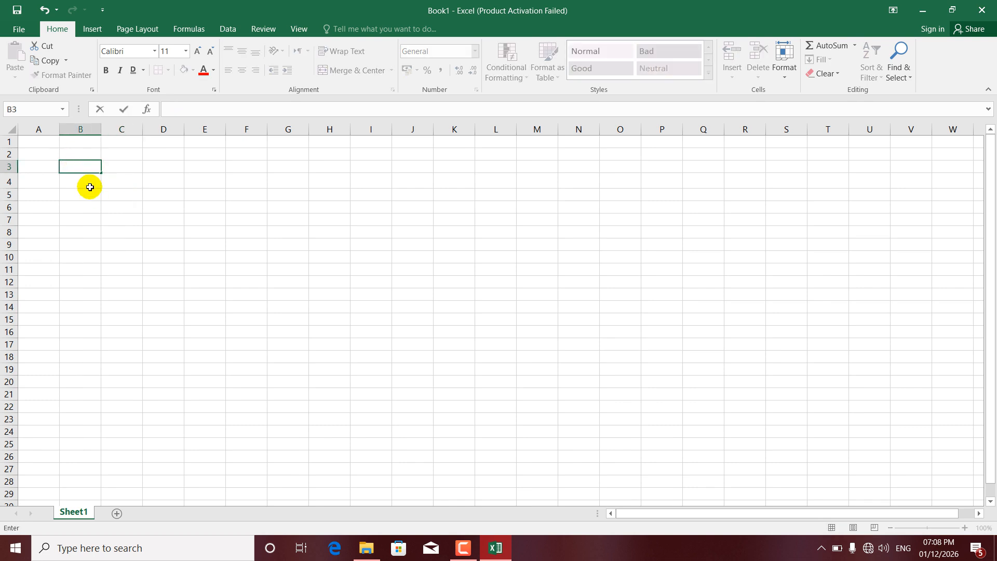
{"action": "left_click", "coordinate": [87, 193]}
Fill every cell of B3:G22 with the text "lsdkjfkasdklfjl" and check the sheet in the print preview.
{"action": "left_click_drag", "start_coordinate": [86, 166], "coordinate": [305, 404]}
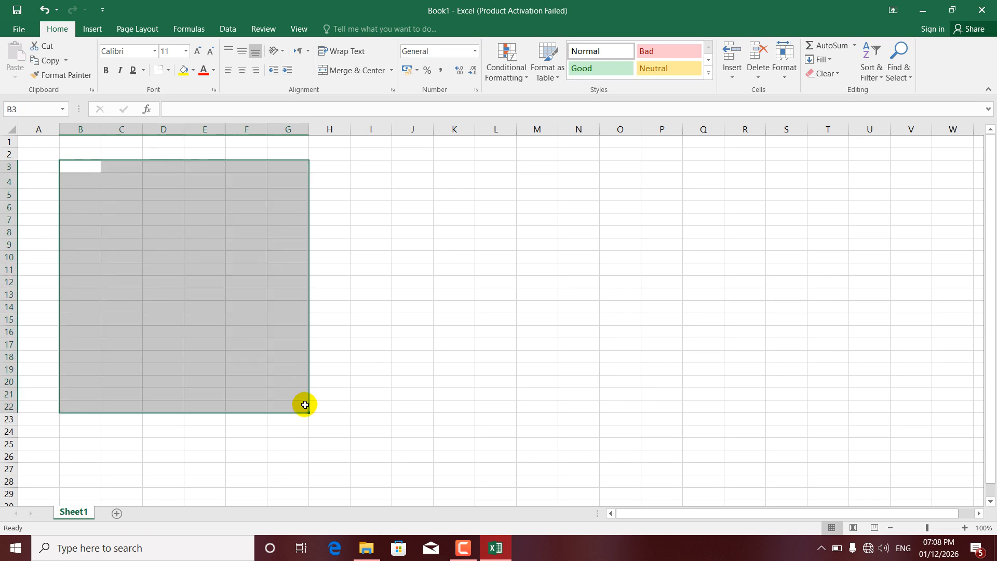
{"action": "type", "text": "lsdkjfkasdklfjl"}
{"action": "key", "text": "ctrl+Return"}
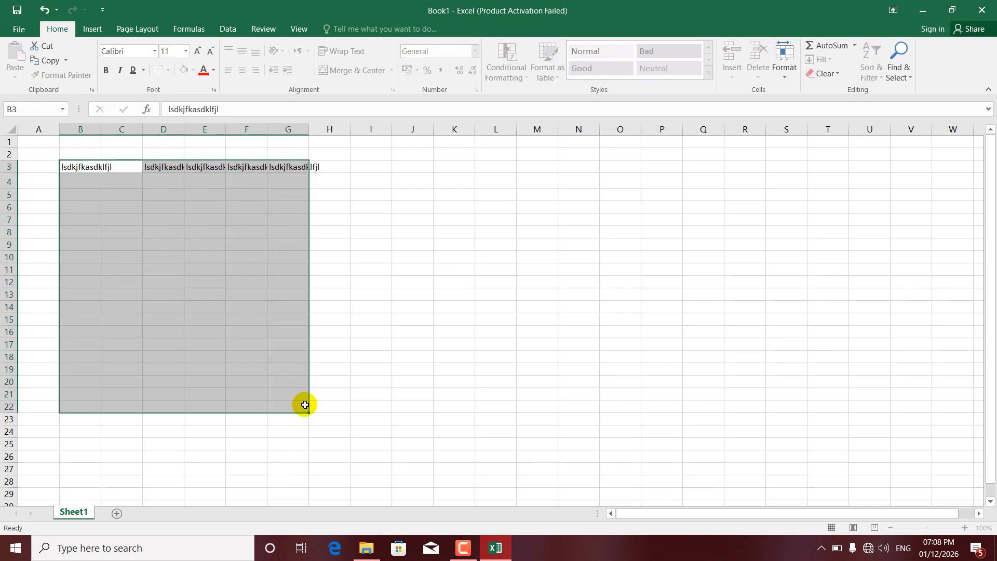
{"action": "left_click", "coordinate": [182, 233]}
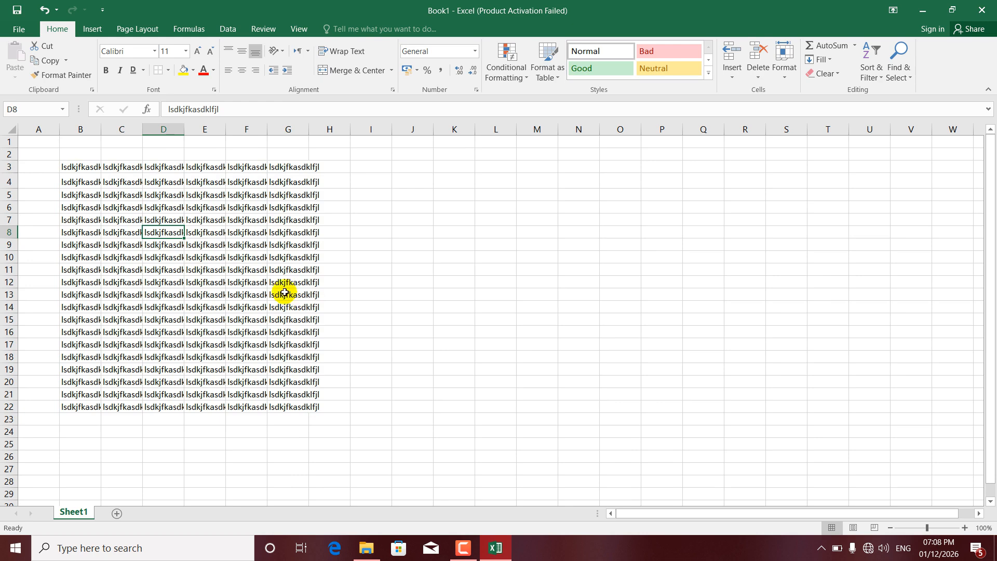
{"action": "key", "text": "ctrl+p"}
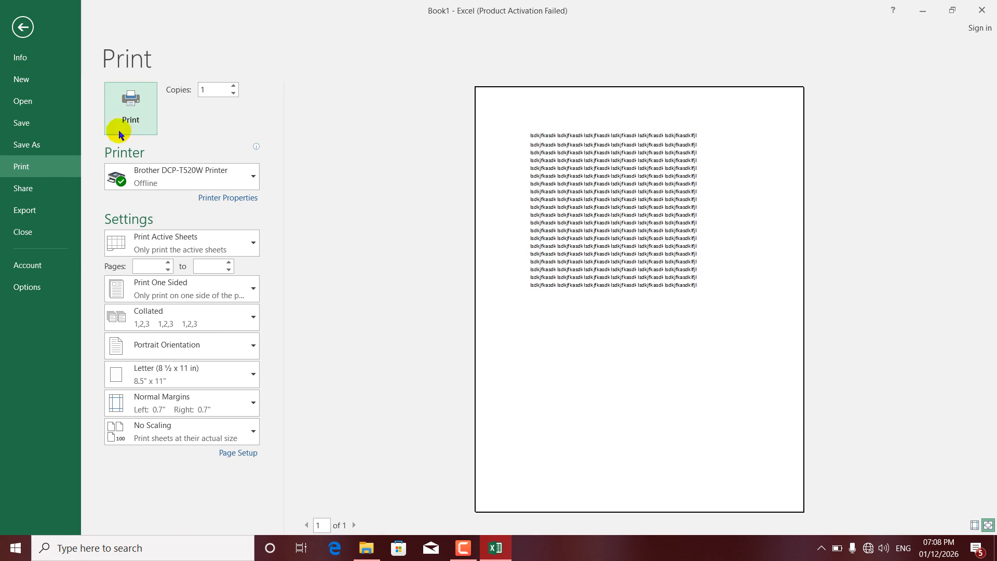
{"action": "left_click", "coordinate": [23, 27]}
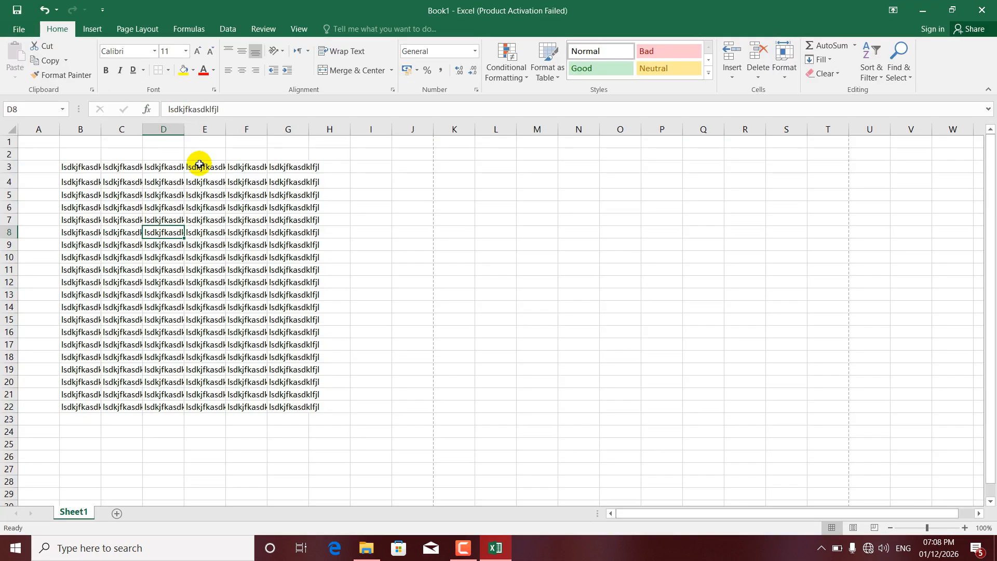
Auto-fit the widths of columns D and C to their contents.
{"action": "double_click", "coordinate": [185, 131]}
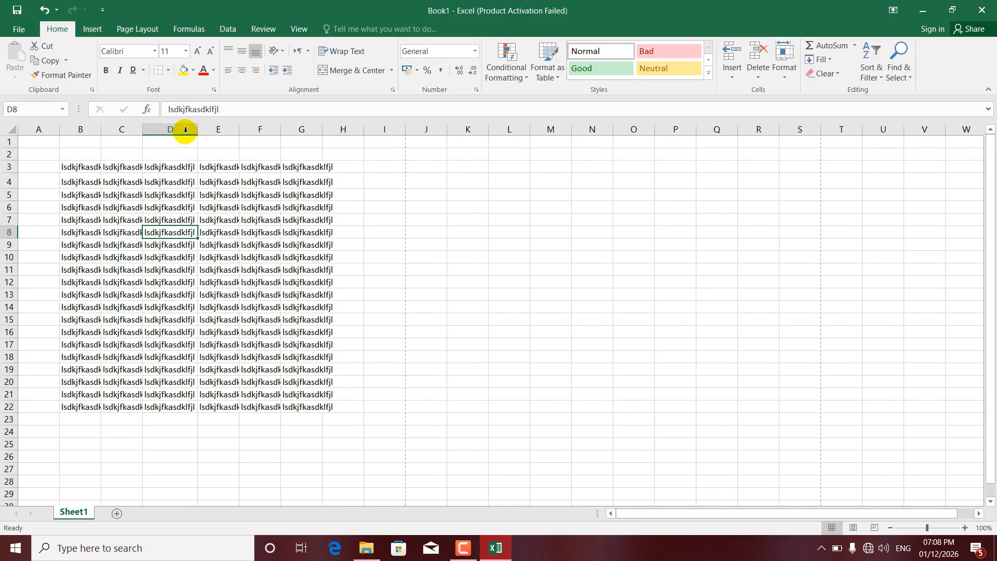
{"action": "double_click", "coordinate": [144, 130]}
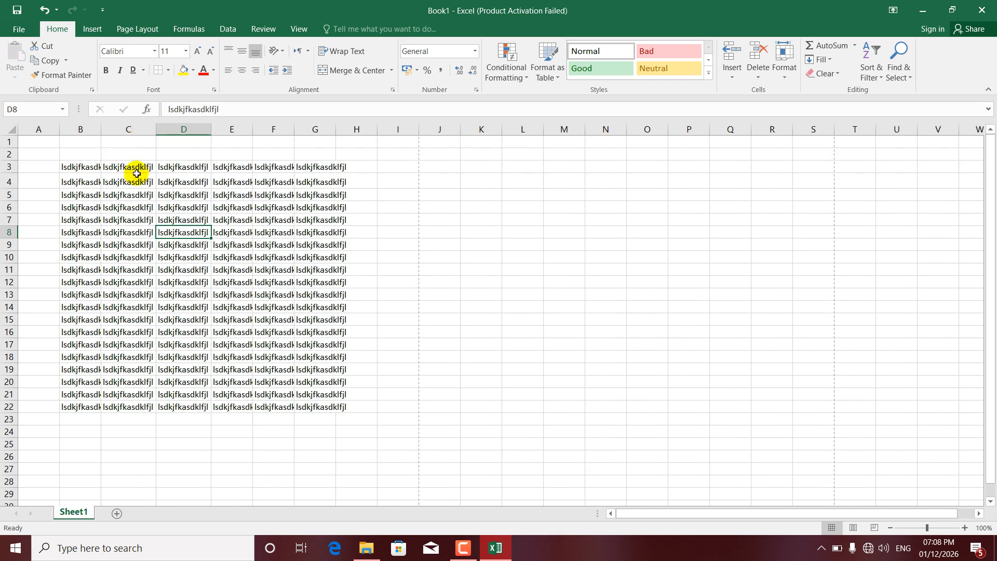
{"action": "left_click", "coordinate": [125, 166]}
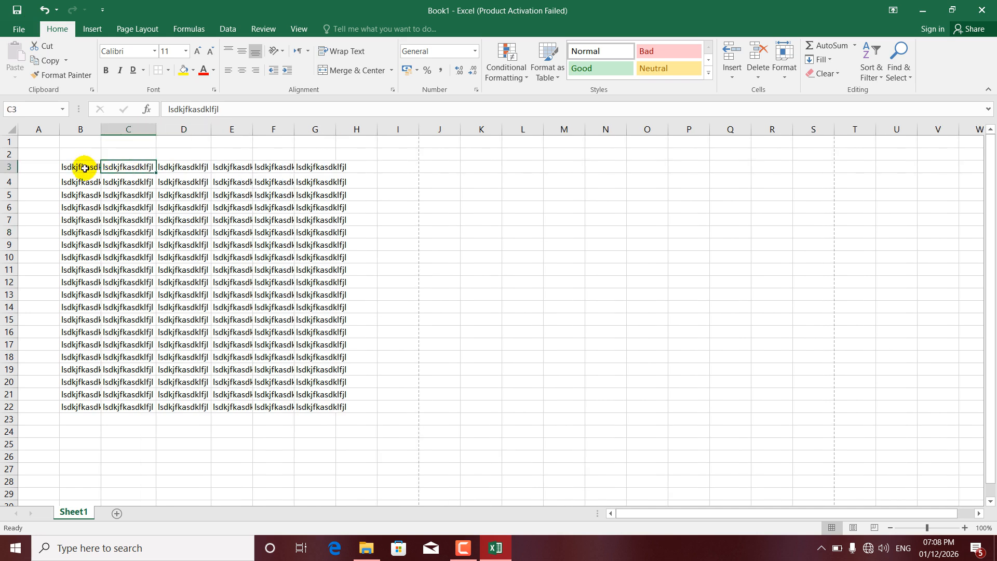
Clear B3:H23, fill every cell of it with the text "dsfkj", and check the borderless sheet in the print preview.
{"action": "left_click_drag", "start_coordinate": [81, 167], "coordinate": [351, 417]}
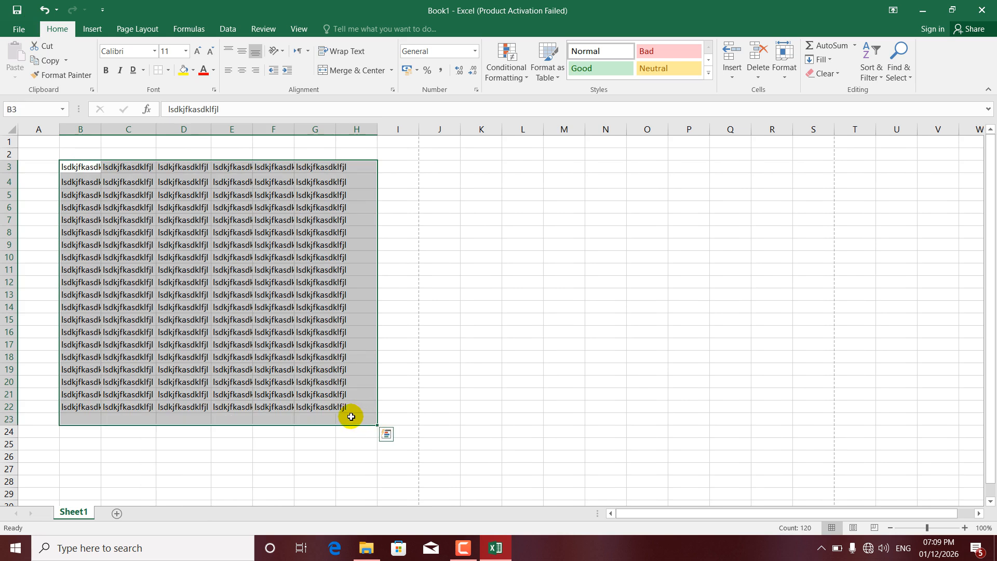
{"action": "key", "text": "Delete"}
{"action": "type", "text": "dsfkj"}
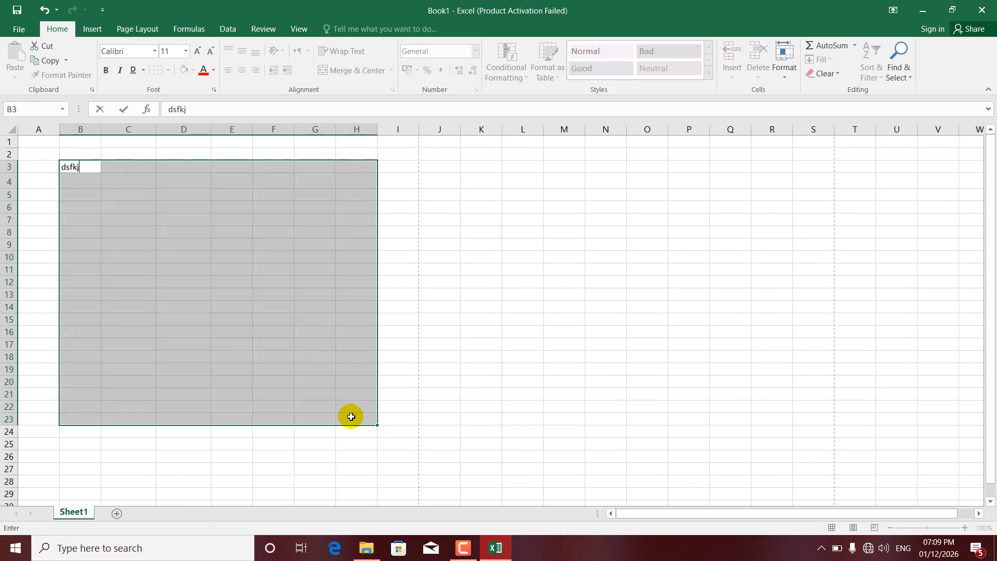
{"action": "key", "text": "ctrl+Return"}
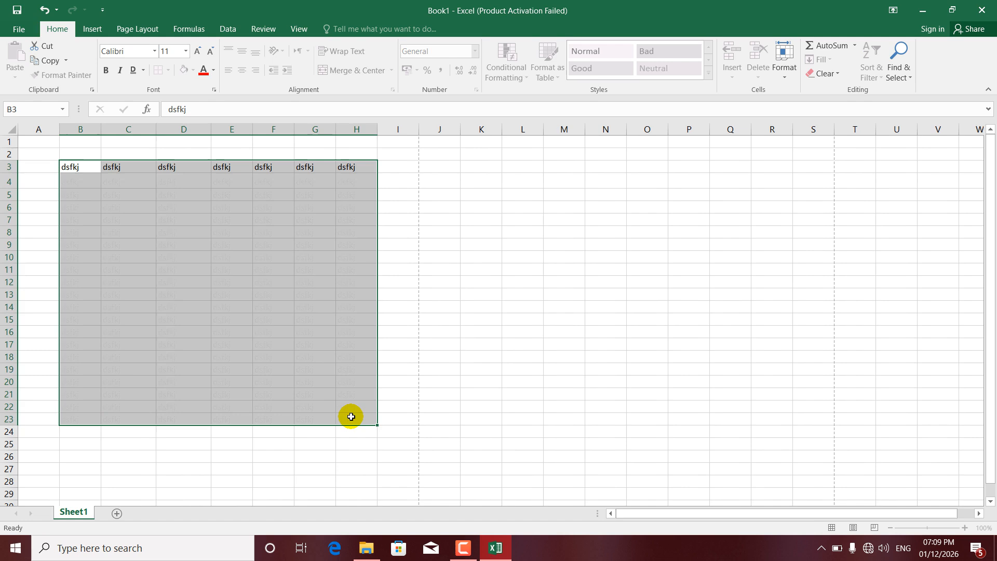
{"action": "left_click", "coordinate": [216, 269]}
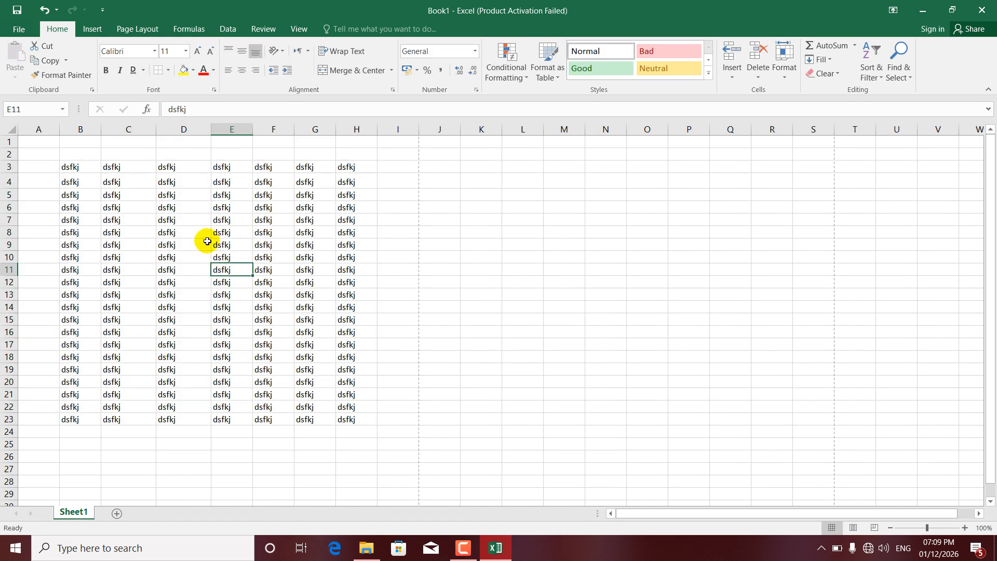
{"action": "key", "text": "ctrl+p"}
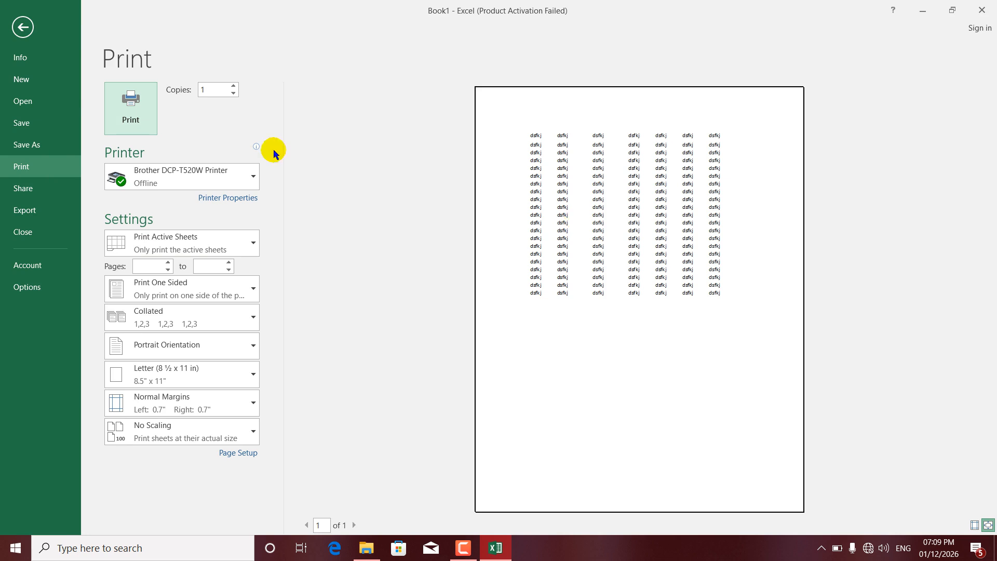
{"action": "left_click", "coordinate": [23, 27]}
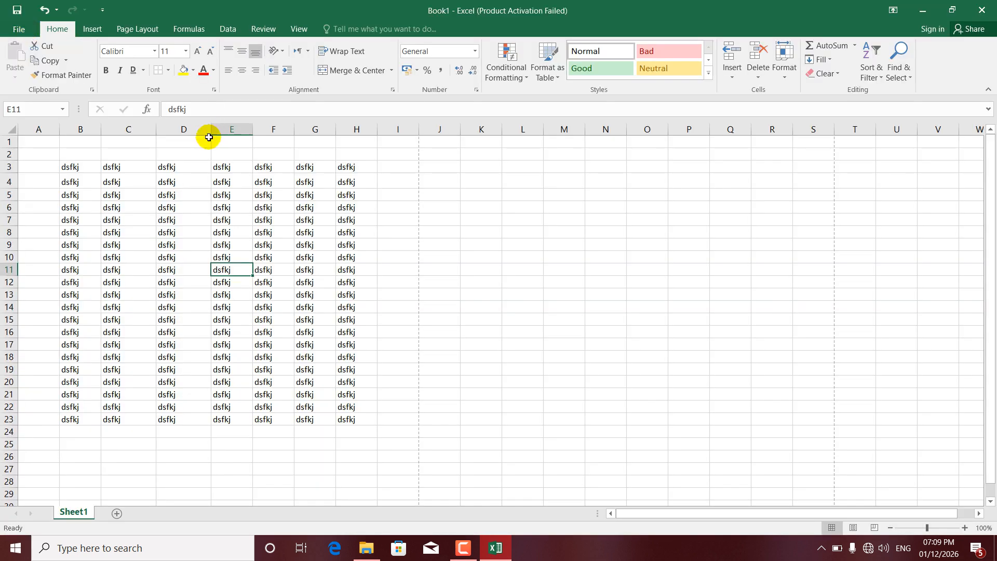
Apply All Borders to the range B3:H23 and check the bordered table in the print preview.
{"action": "left_click", "coordinate": [169, 75]}
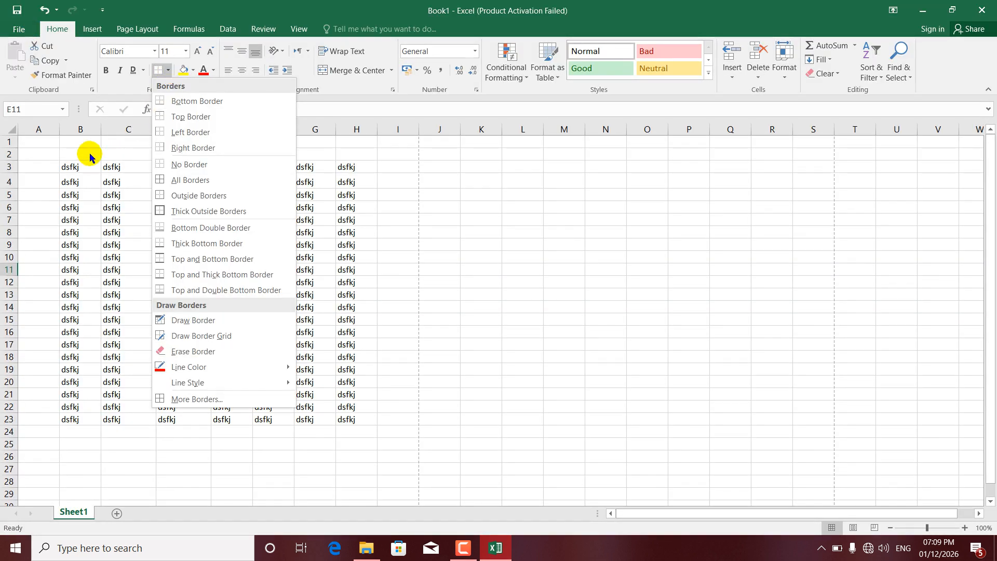
{"action": "left_click", "coordinate": [107, 186]}
{"action": "left_click_drag", "start_coordinate": [73, 164], "coordinate": [363, 414]}
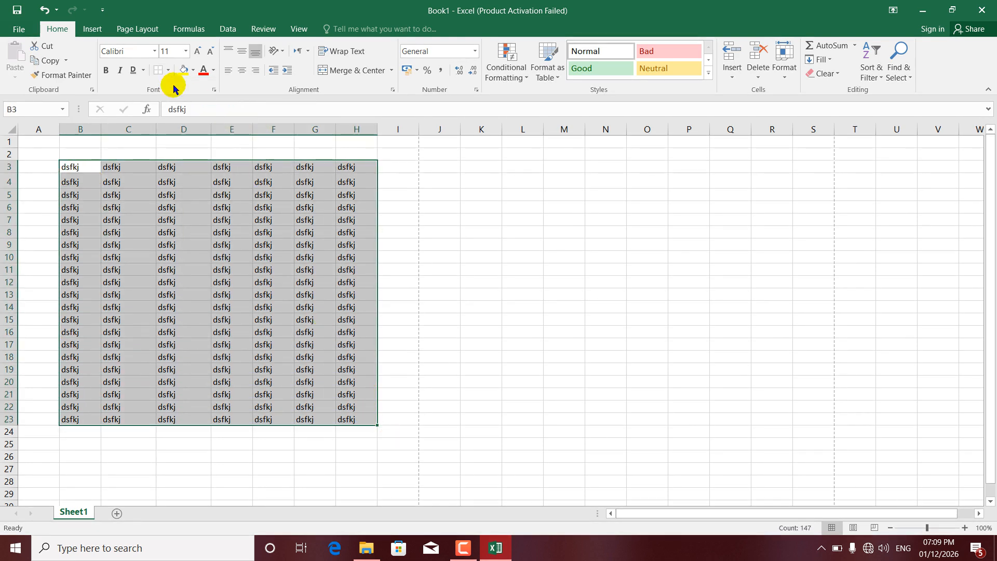
{"action": "left_click", "coordinate": [169, 70]}
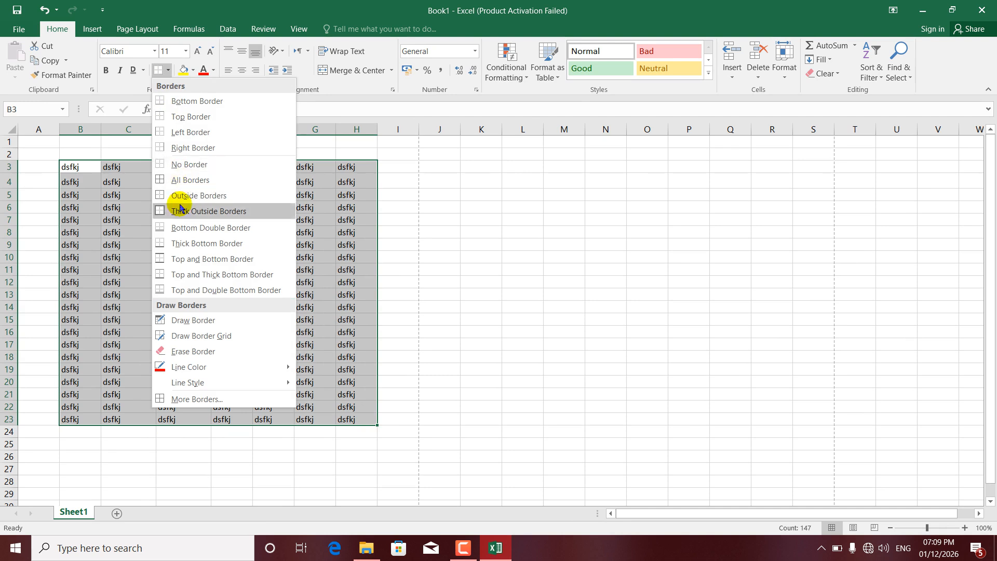
{"action": "left_click", "coordinate": [179, 179]}
{"action": "left_click", "coordinate": [183, 242]}
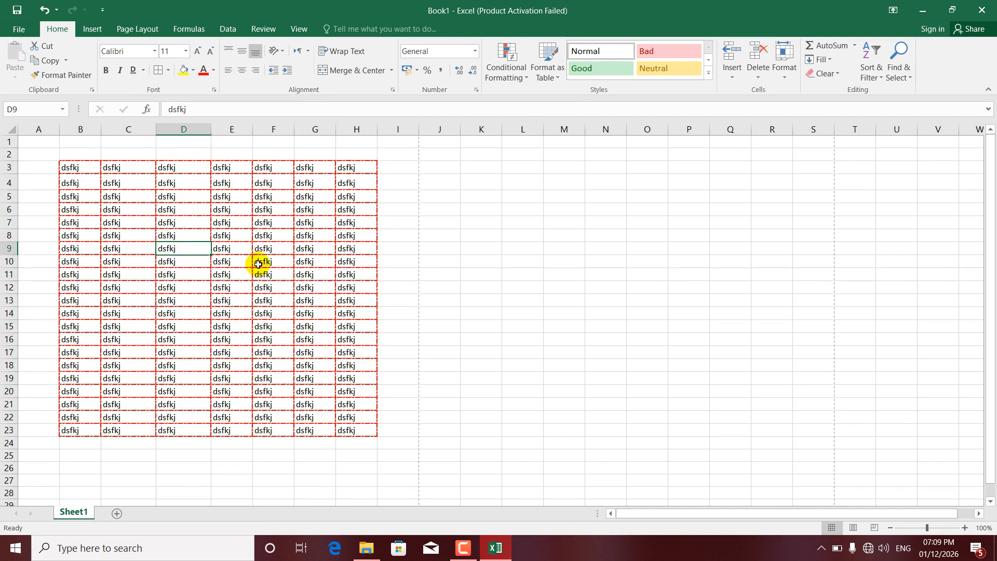
{"action": "key", "text": "ctrl+p"}
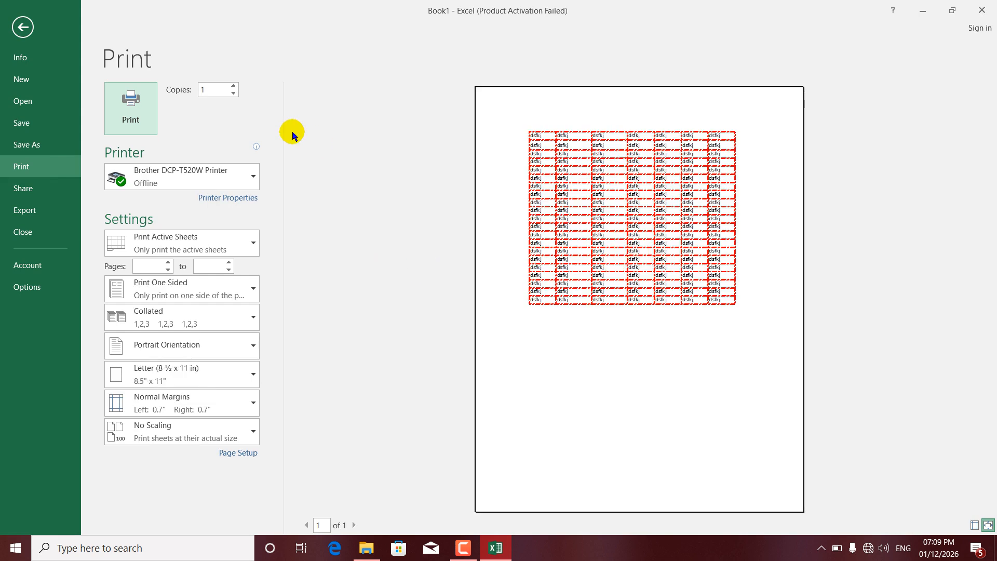
{"action": "left_click", "coordinate": [23, 28]}
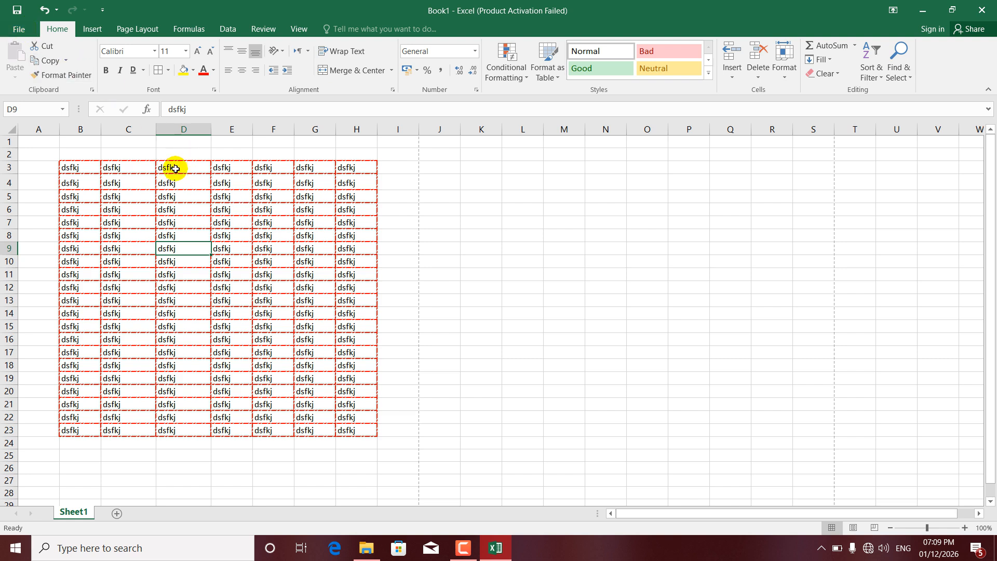
Delete the contents of B3:H23 and remove all of its borders.
{"action": "left_click_drag", "start_coordinate": [82, 166], "coordinate": [369, 435]}
{"action": "key", "text": "Delete"}
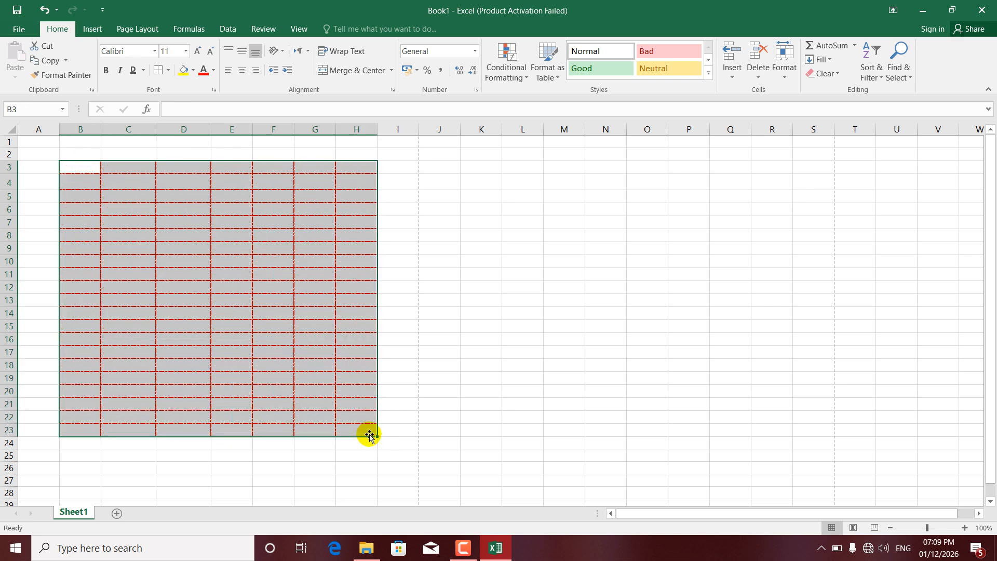
{"action": "left_click", "coordinate": [168, 71]}
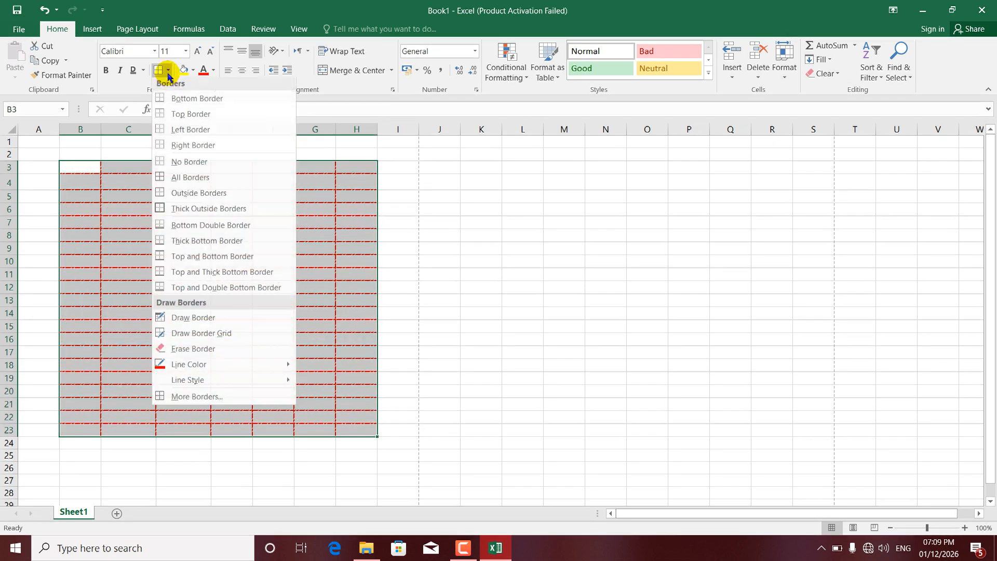
{"action": "left_click", "coordinate": [186, 162]}
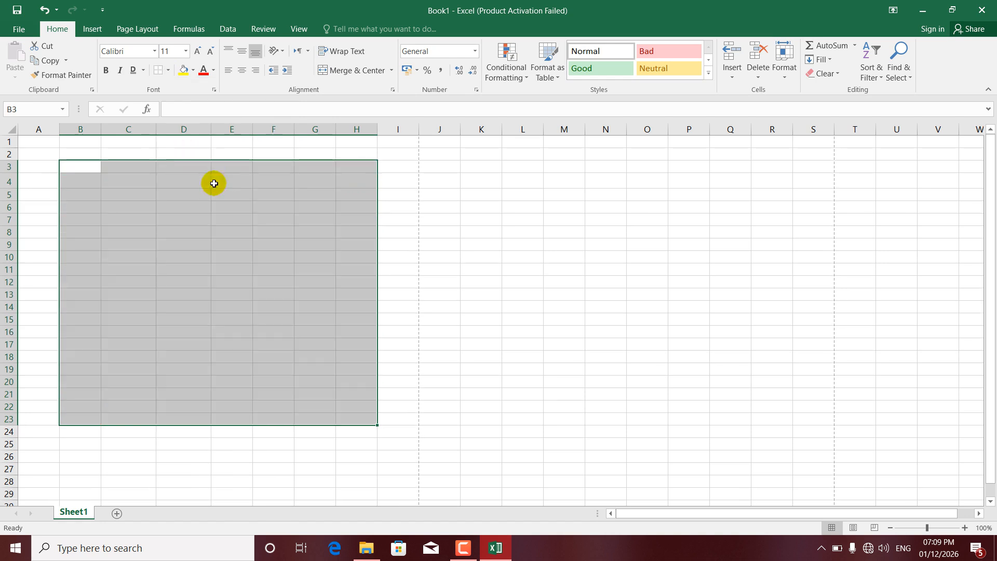
Enter "kabul" in cell C3 and increase its font size to 20.
{"action": "left_click", "coordinate": [144, 169]}
{"action": "type", "text": "kabul"}
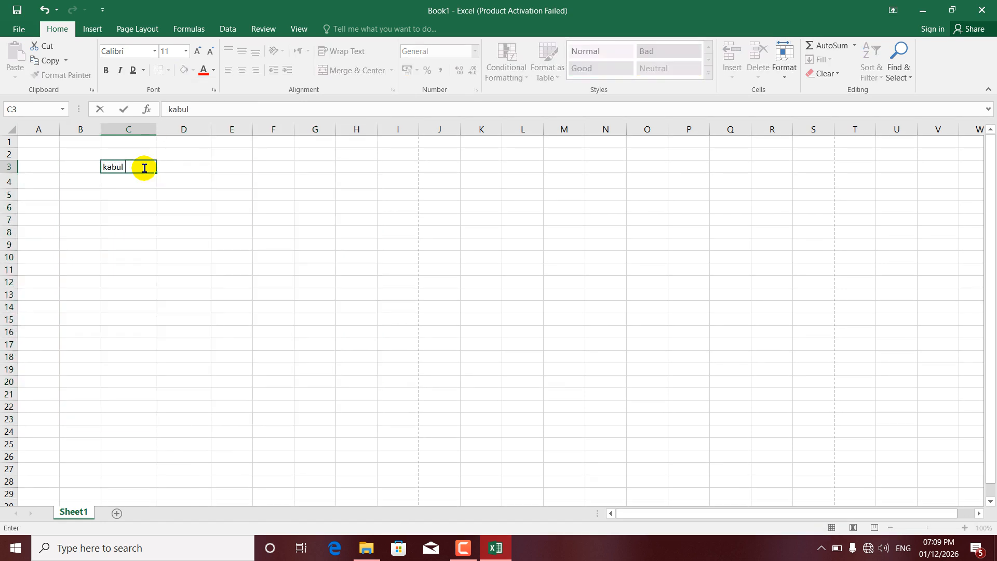
{"action": "left_click", "coordinate": [173, 178]}
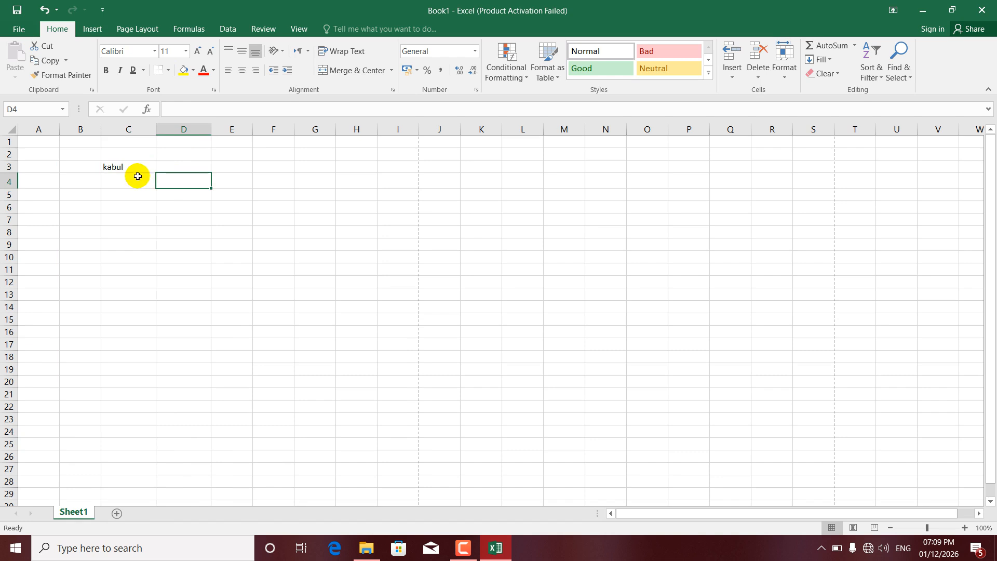
{"action": "left_click", "coordinate": [130, 166]}
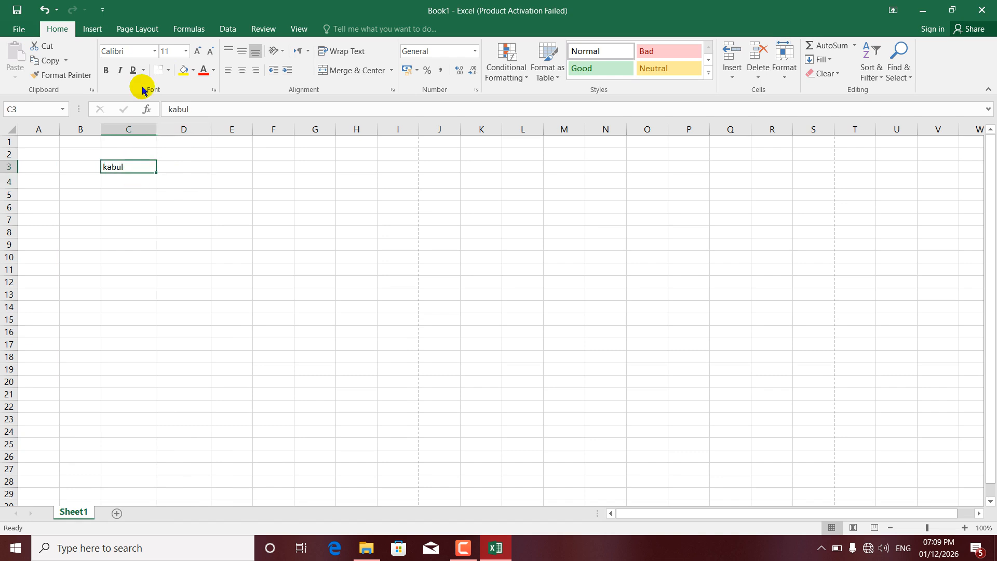
{"action": "left_click", "coordinate": [199, 50]}
{"action": "left_click", "coordinate": [198, 49]}
{"action": "left_click", "coordinate": [199, 49]}
{"action": "left_click", "coordinate": [199, 49]}
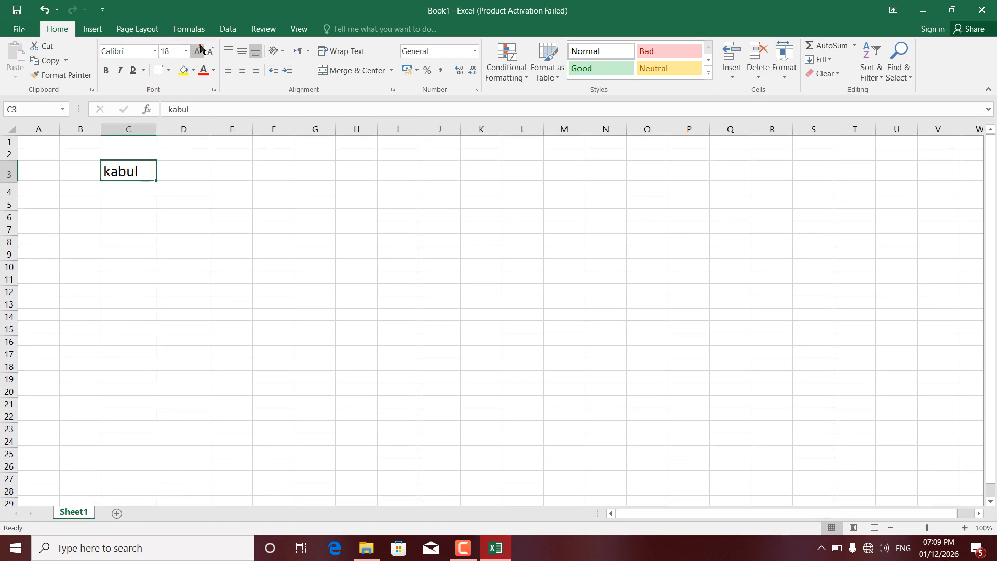
{"action": "left_click", "coordinate": [199, 49]}
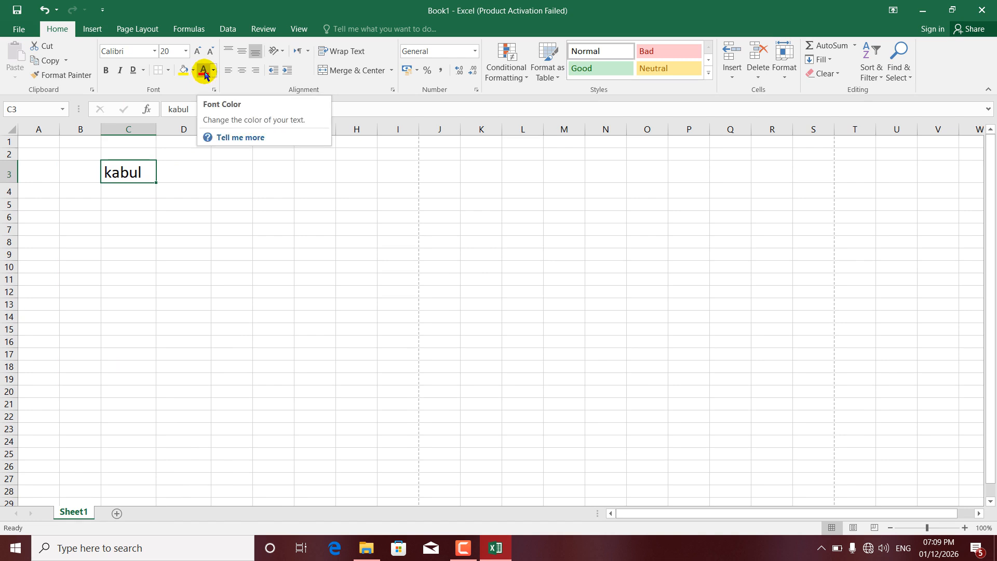
Color the text in C3 red, and replace that with a bright blue from the standard palette of additional font colors.
{"action": "left_click", "coordinate": [204, 72]}
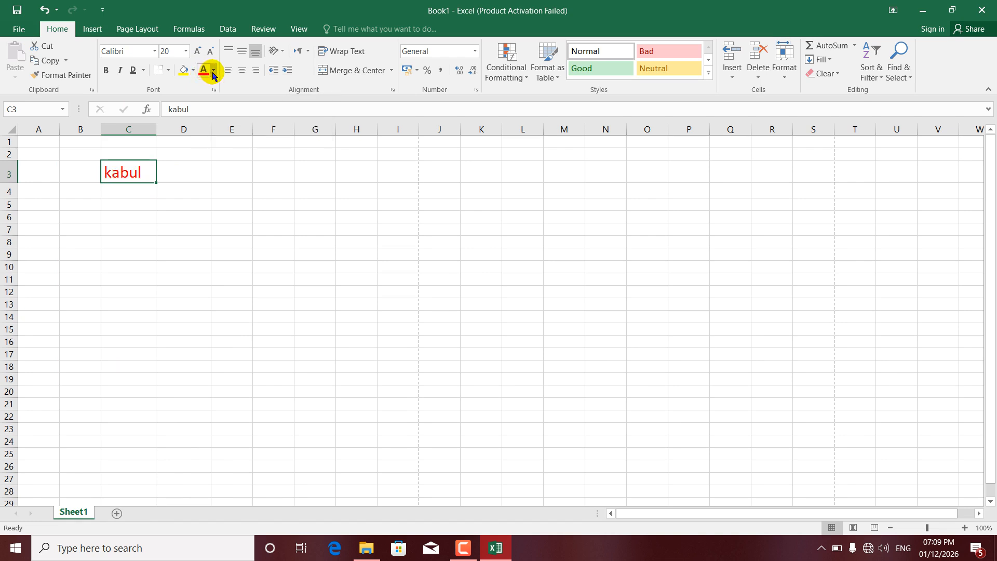
{"action": "left_click", "coordinate": [213, 73]}
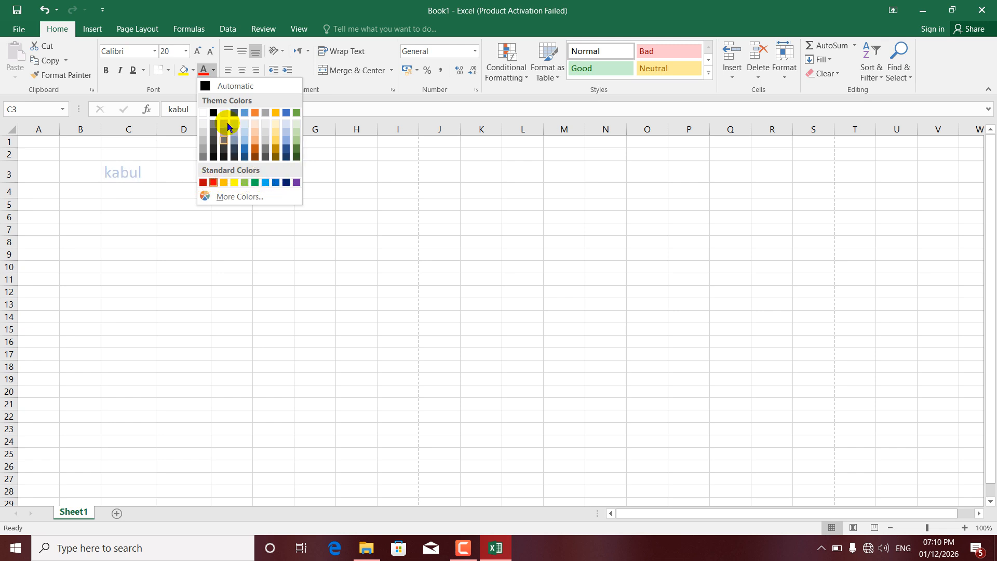
{"action": "left_click", "coordinate": [234, 196]}
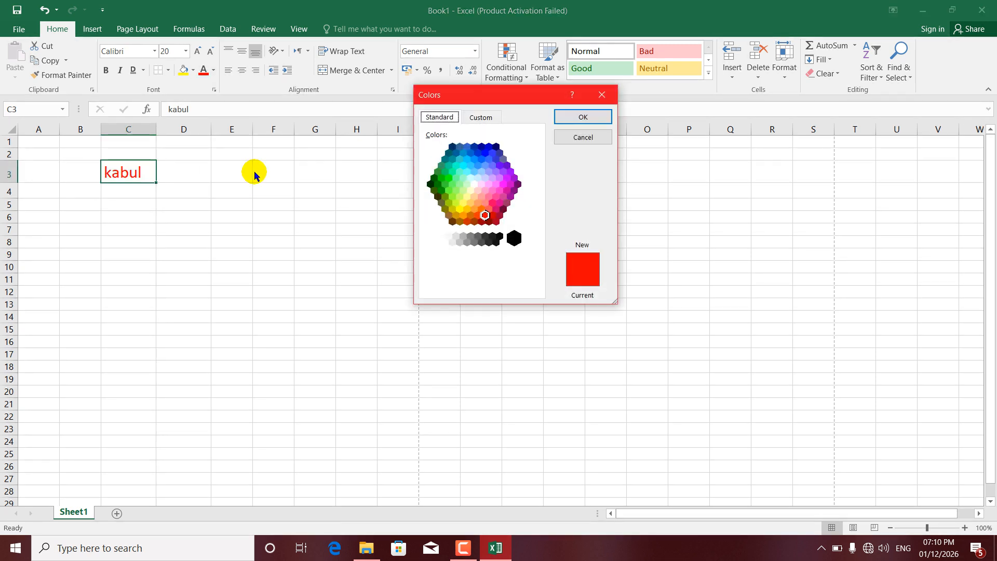
{"action": "left_click", "coordinate": [488, 196]}
{"action": "left_click", "coordinate": [490, 204]}
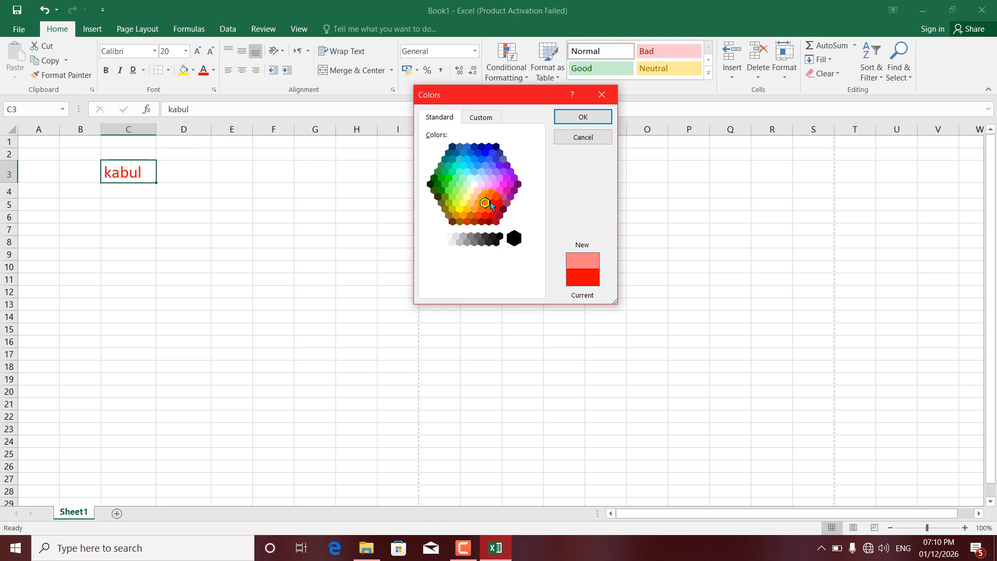
{"action": "left_click", "coordinate": [493, 202]}
{"action": "left_click", "coordinate": [480, 171]}
{"action": "left_click", "coordinate": [471, 163]}
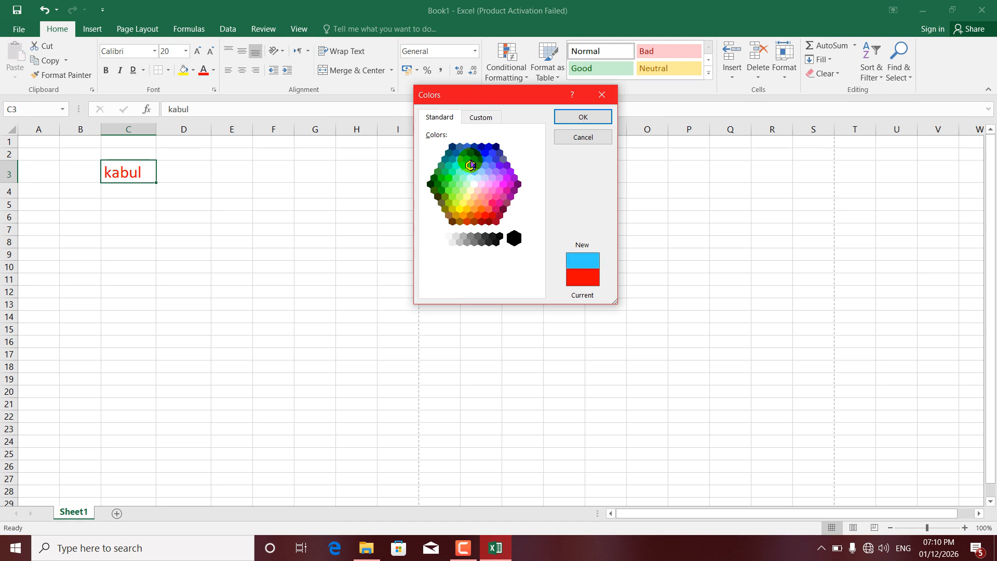
{"action": "left_click", "coordinate": [474, 159]}
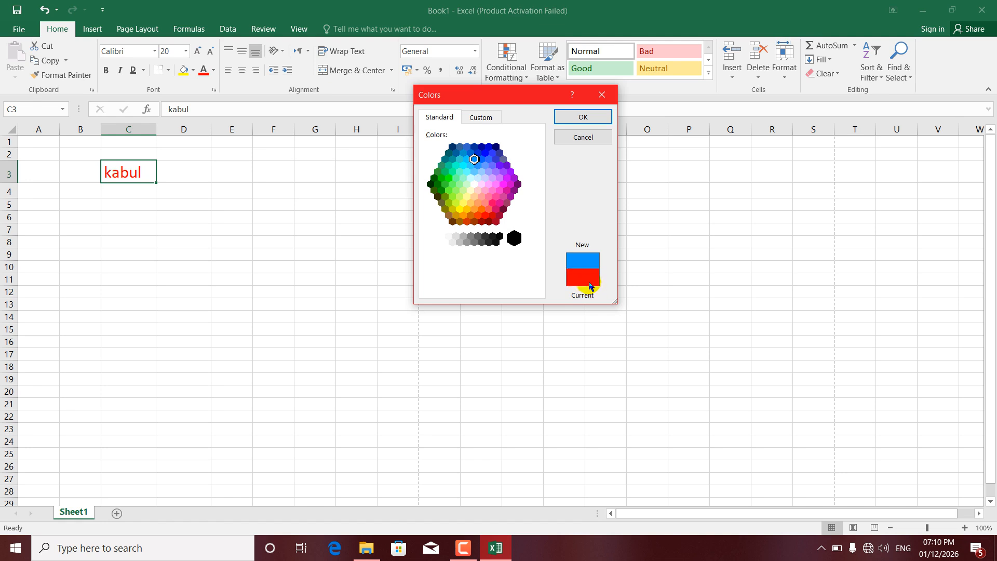
{"action": "left_click", "coordinate": [489, 153]}
{"action": "left_click", "coordinate": [487, 151]}
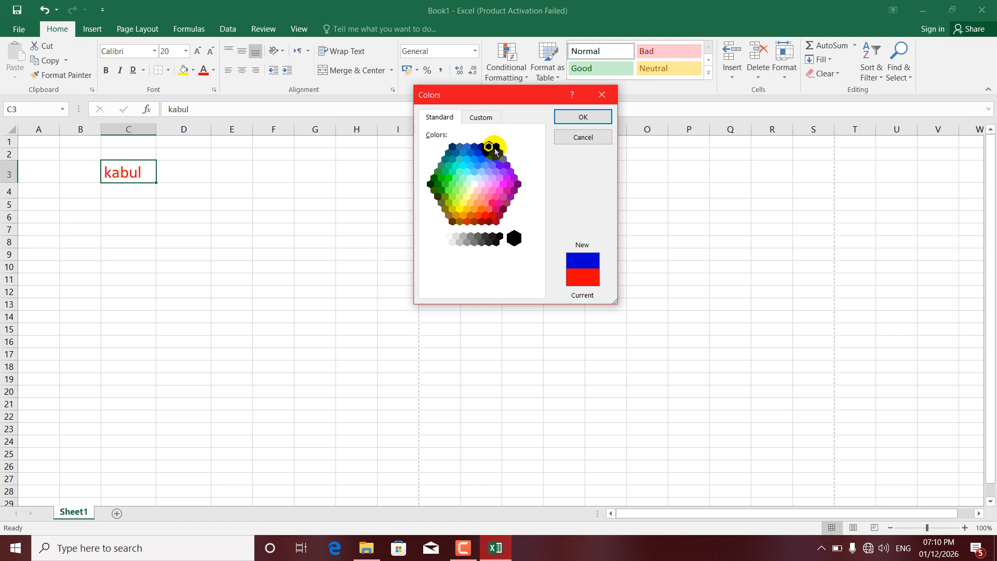
{"action": "left_click", "coordinate": [496, 148]}
{"action": "left_click", "coordinate": [486, 154]}
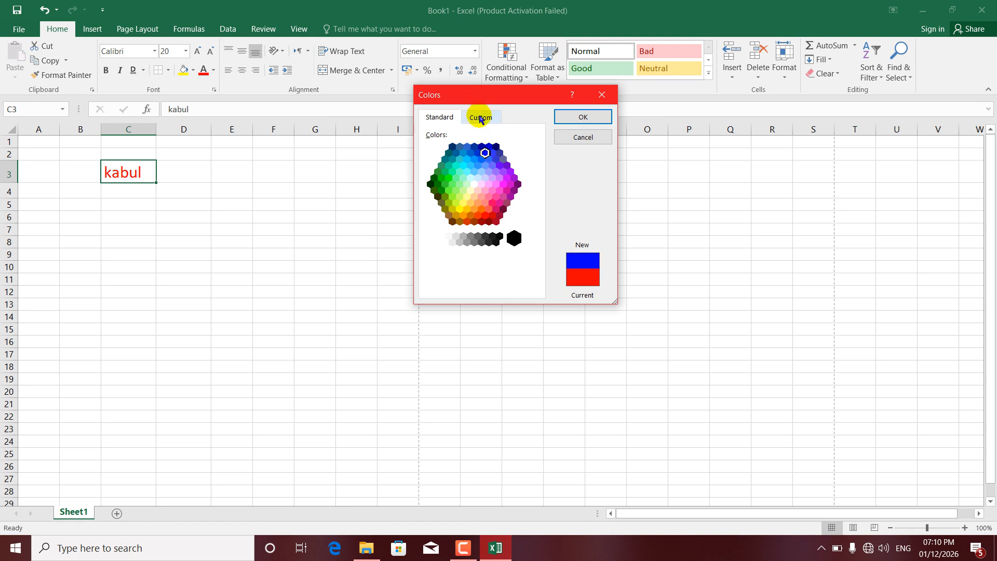
{"action": "left_click", "coordinate": [571, 119]}
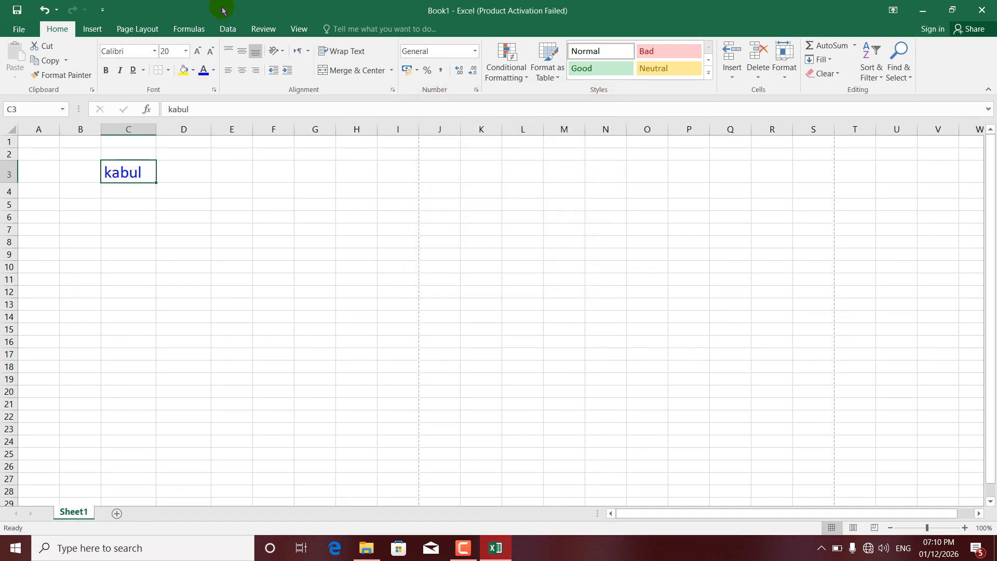
Give the text in C3 a custom green font color, about RGB 19, 191, 35, adjusting its brightness.
{"action": "left_click", "coordinate": [214, 73]}
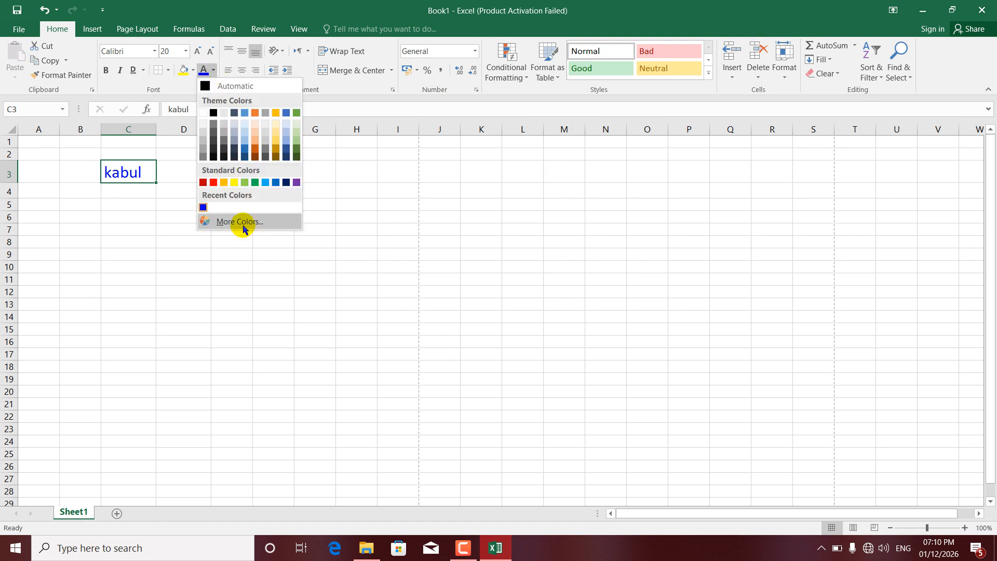
{"action": "left_click", "coordinate": [243, 225]}
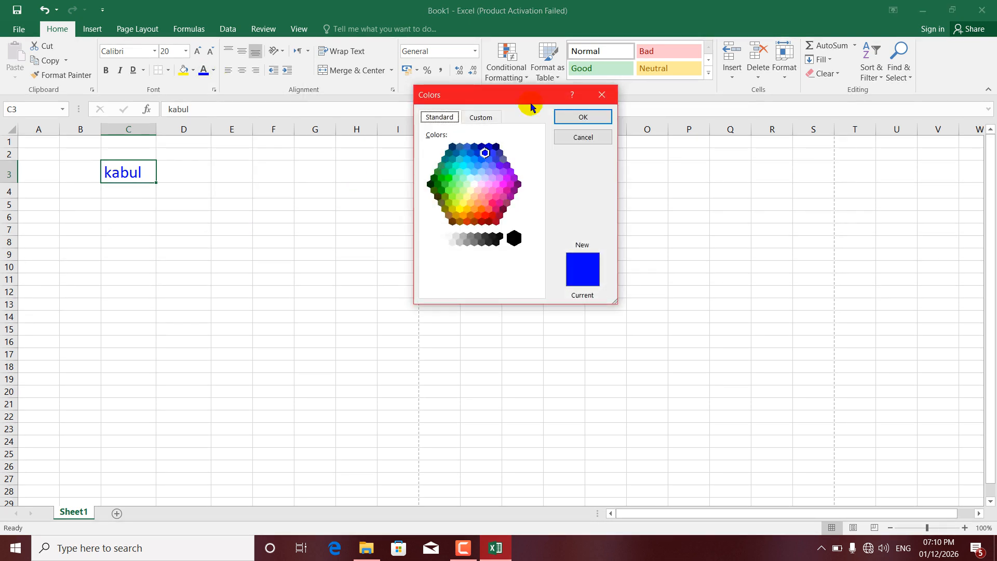
{"action": "left_click", "coordinate": [490, 118]}
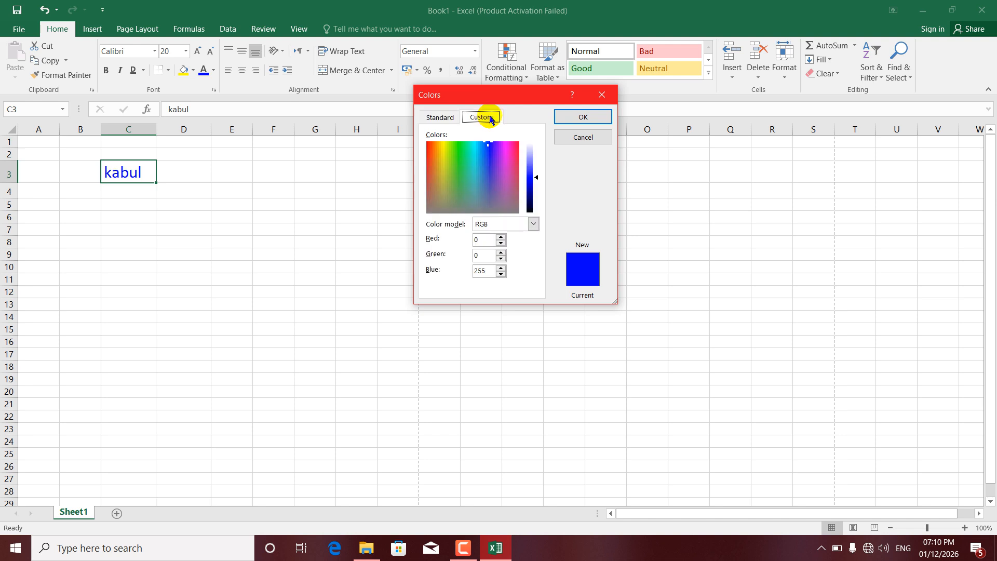
{"action": "left_click", "coordinate": [490, 151]}
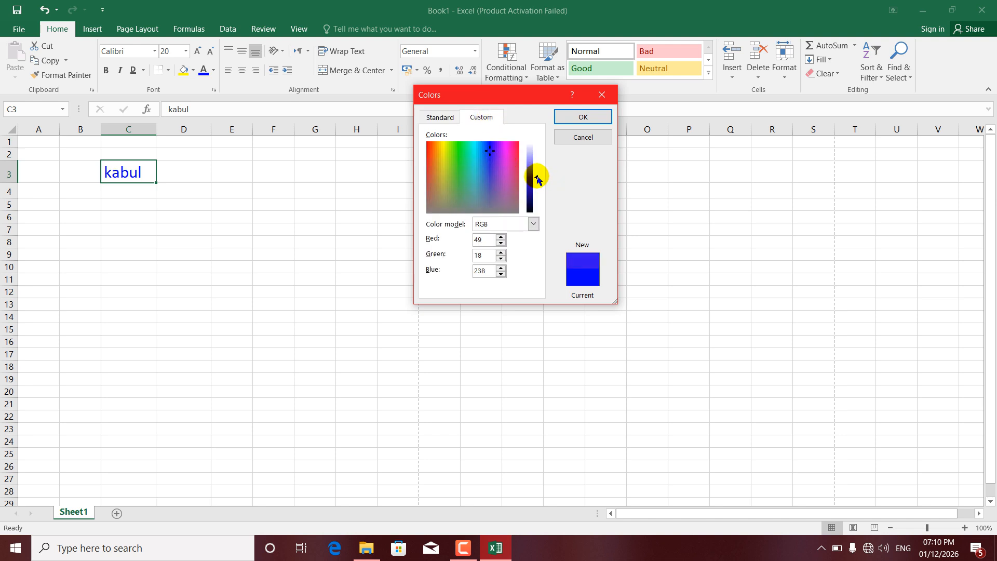
{"action": "mouse_move", "coordinate": [537, 177]}
{"action": "left_mouse_down"}
{"action": "mouse_move", "coordinate": [536, 165]}
{"action": "mouse_move", "coordinate": [537, 192]}
{"action": "left_mouse_up"}
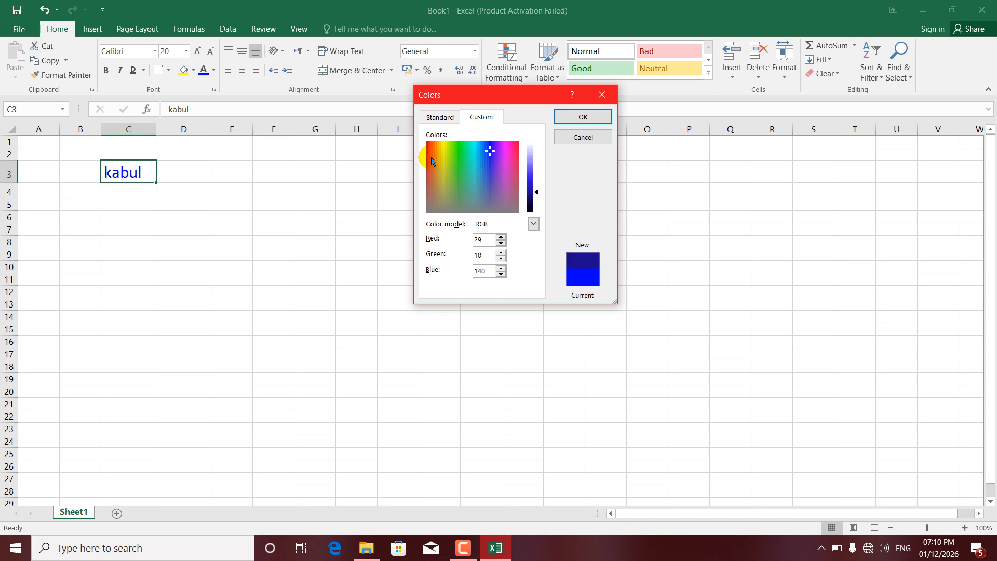
{"action": "left_click", "coordinate": [458, 154]}
{"action": "left_click_drag", "start_coordinate": [538, 194], "coordinate": [537, 187]}
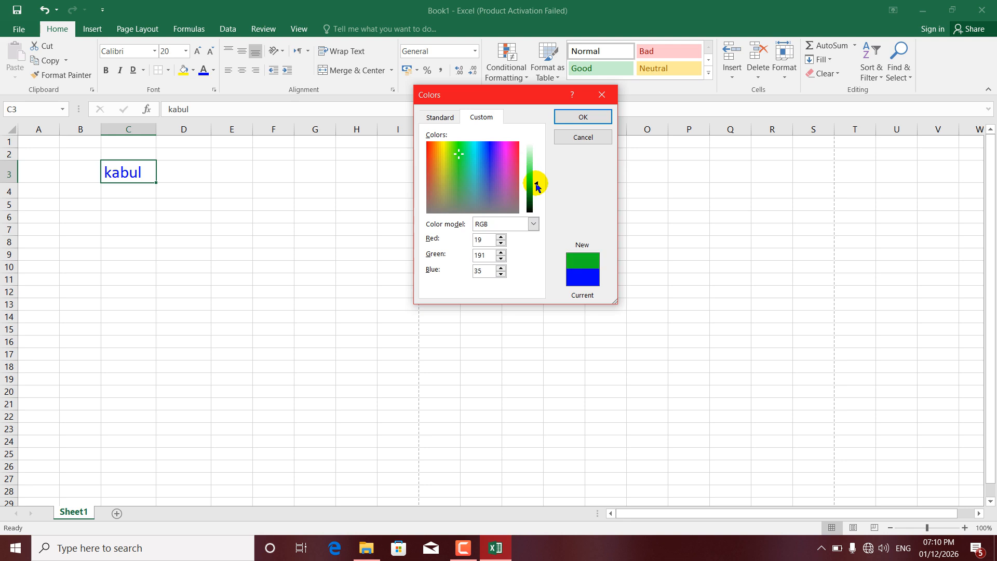
{"action": "left_click", "coordinate": [580, 117]}
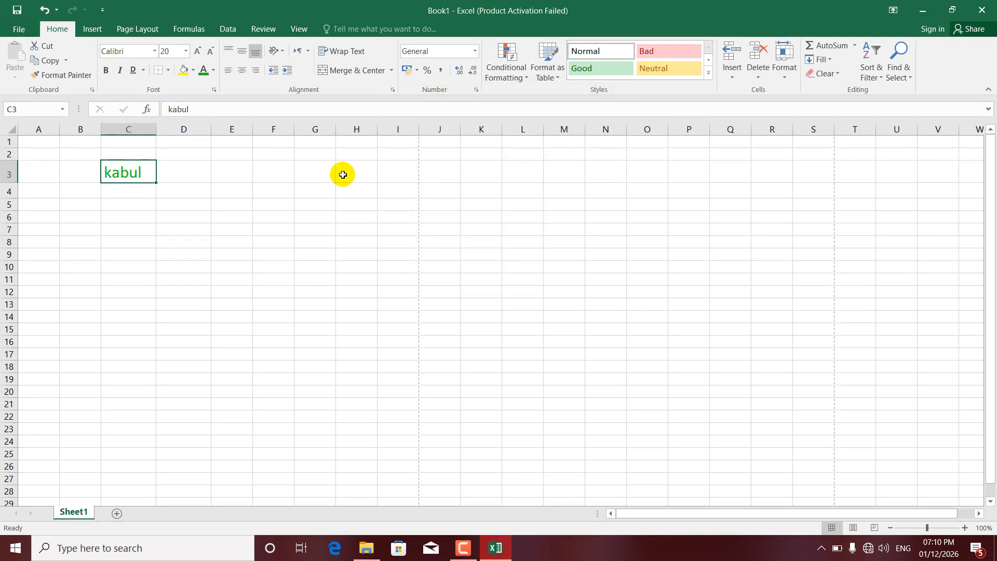
Fill the range C4:H17 with the lightest blue-gray theme color.
{"action": "left_click", "coordinate": [192, 71]}
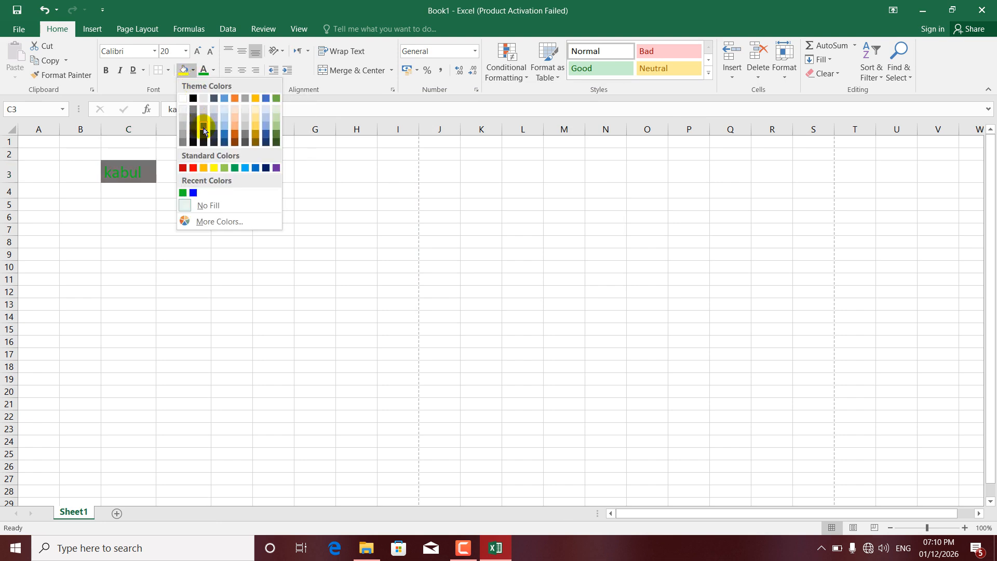
{"action": "left_click", "coordinate": [301, 264]}
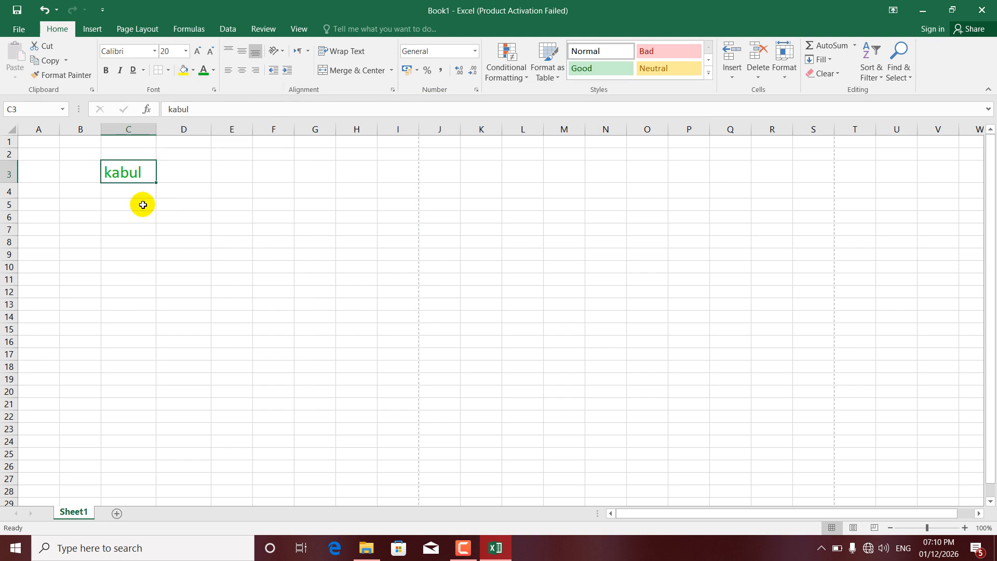
{"action": "left_click_drag", "start_coordinate": [134, 192], "coordinate": [376, 352]}
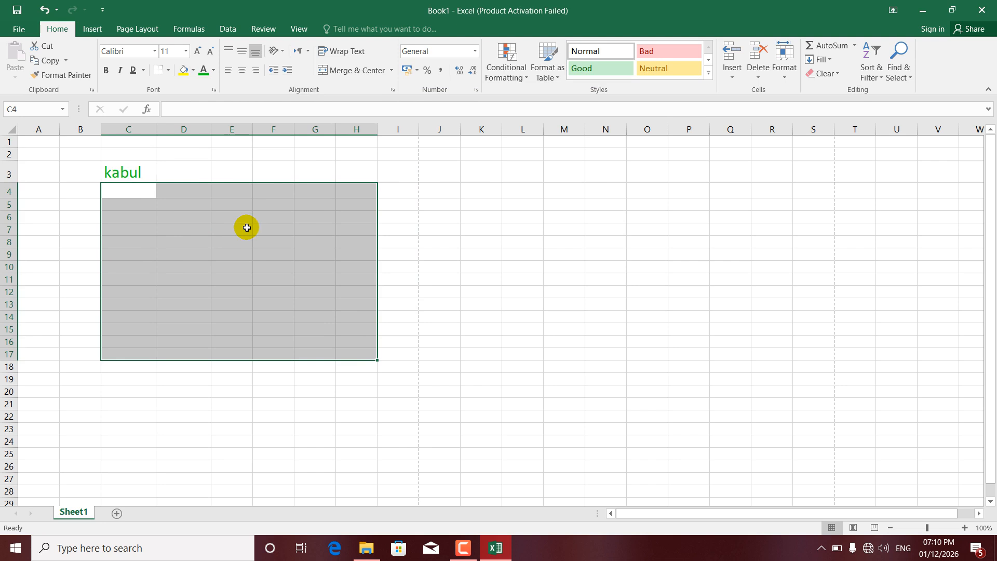
{"action": "left_click", "coordinate": [192, 78]}
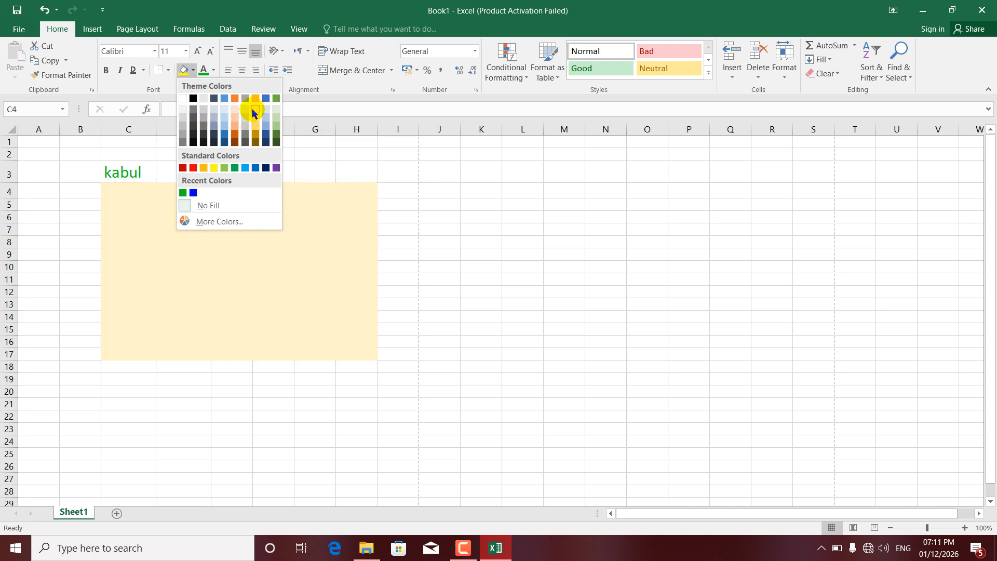
{"action": "left_click", "coordinate": [215, 116]}
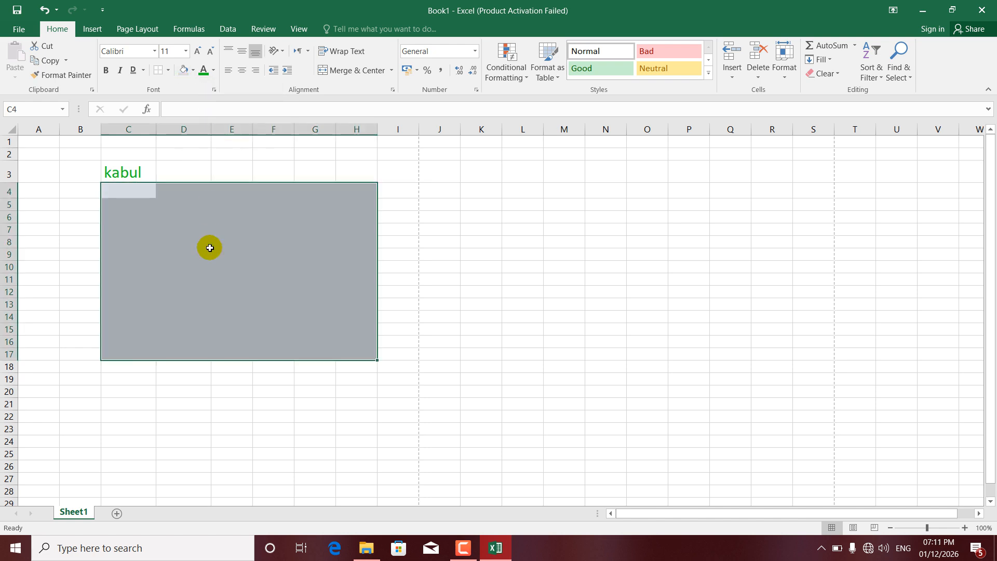
Enter "sdkfjlksadjfksdf", "sdkjfklsadf", "sjadkf", "sajdf" and "asdjf" in cells C4 to C8.
{"action": "left_click", "coordinate": [190, 268]}
{"action": "left_click", "coordinate": [129, 190]}
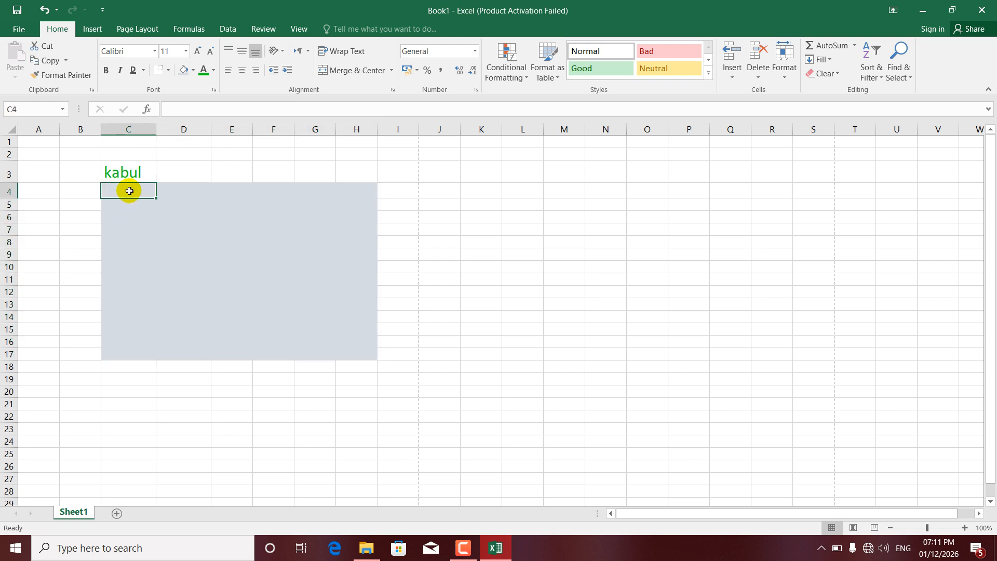
{"action": "type", "text": "sdkfjlksadjfksdf"}
{"action": "key", "text": "Return"}
{"action": "type", "text": "sdkjfklsadf"}
{"action": "key", "text": "Return"}
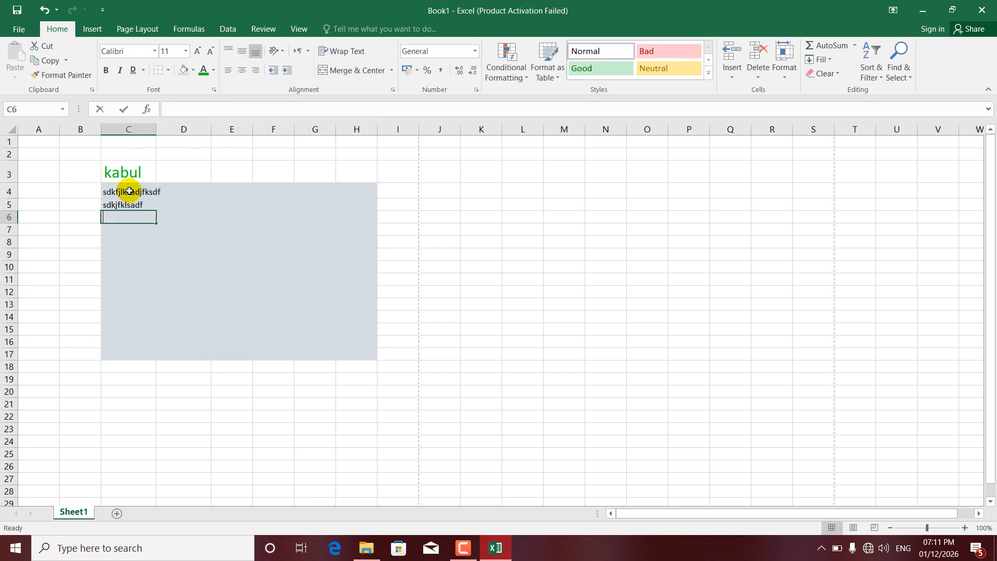
{"action": "type", "text": "sjadkf"}
{"action": "key", "text": "Return"}
{"action": "type", "text": "sajdf"}
{"action": "key", "text": "Return"}
{"action": "type", "text": "asdjf"}
{"action": "left_click", "coordinate": [220, 254]}
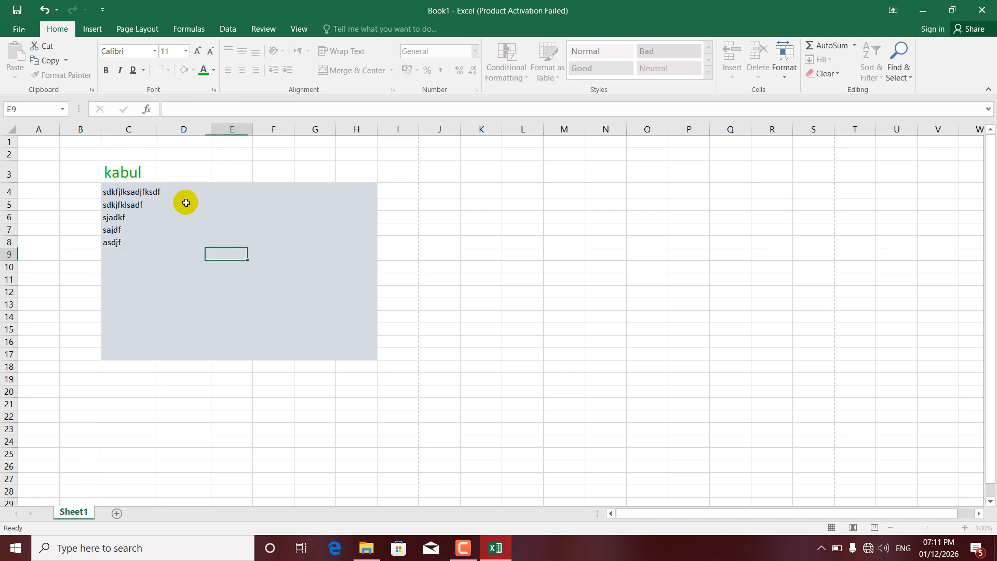
Fill the range C4:H15 with a medium blue from the standard palette of additional fill colors.
{"action": "left_click_drag", "start_coordinate": [121, 187], "coordinate": [348, 330]}
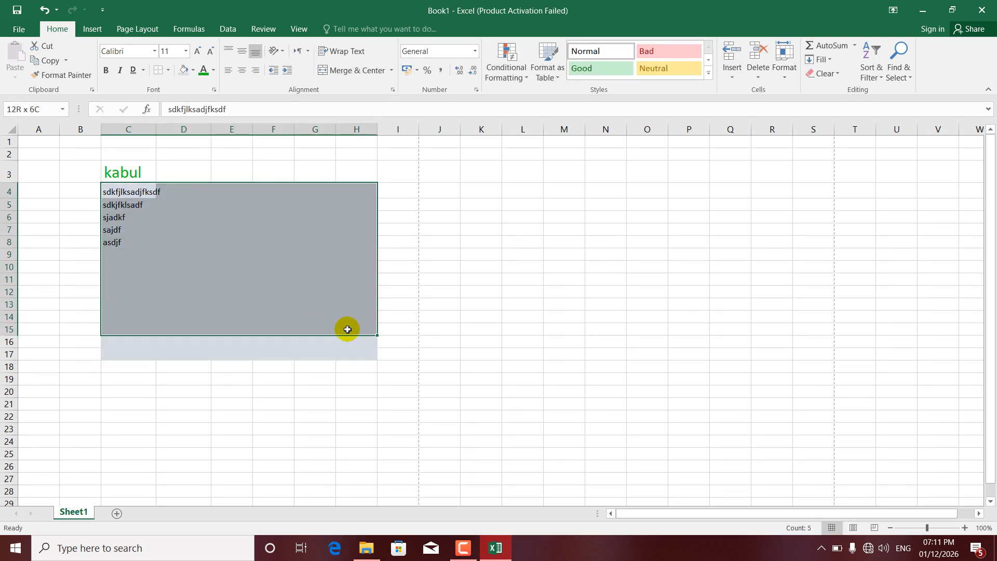
{"action": "left_click", "coordinate": [193, 70]}
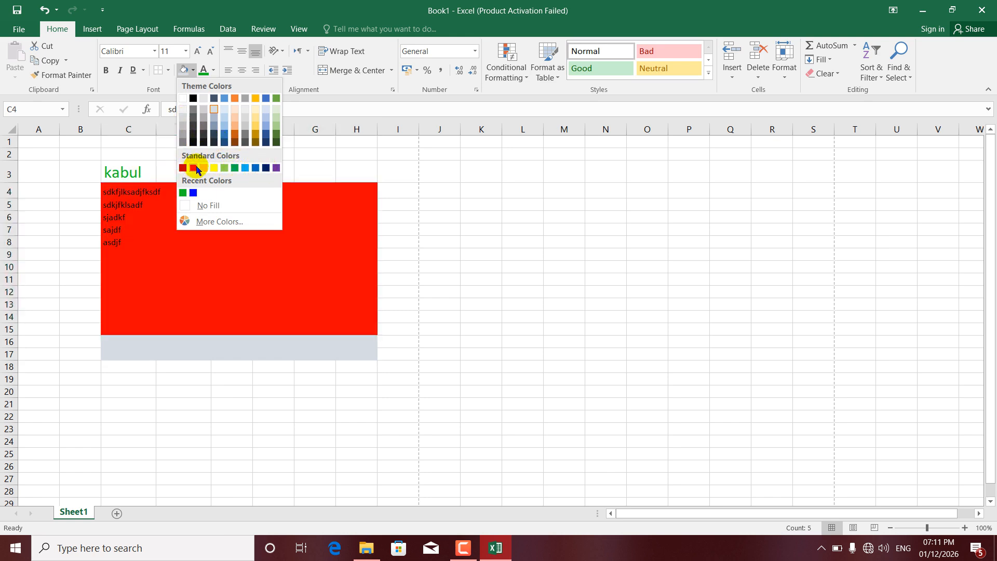
{"action": "left_click", "coordinate": [214, 222]}
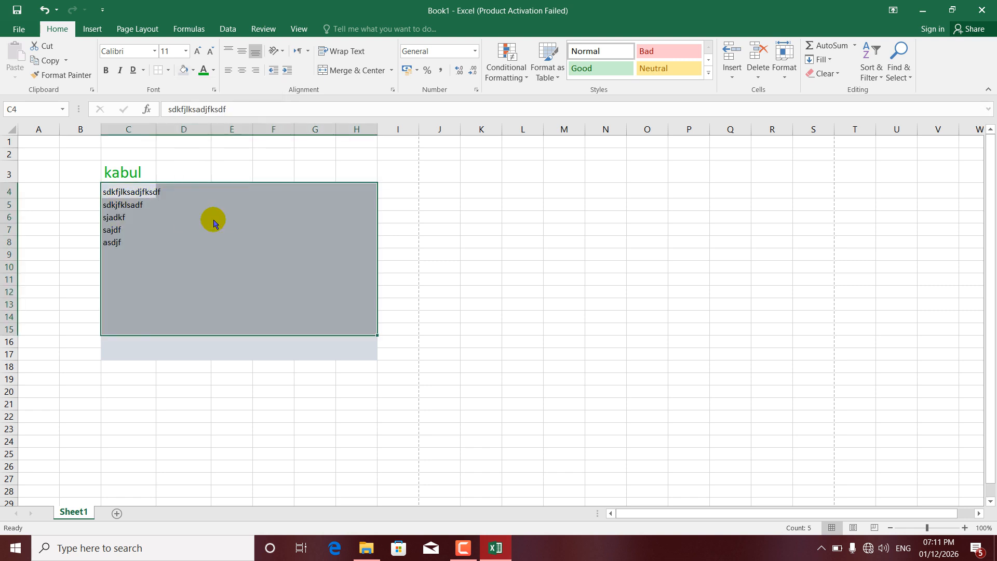
{"action": "left_click", "coordinate": [442, 119]}
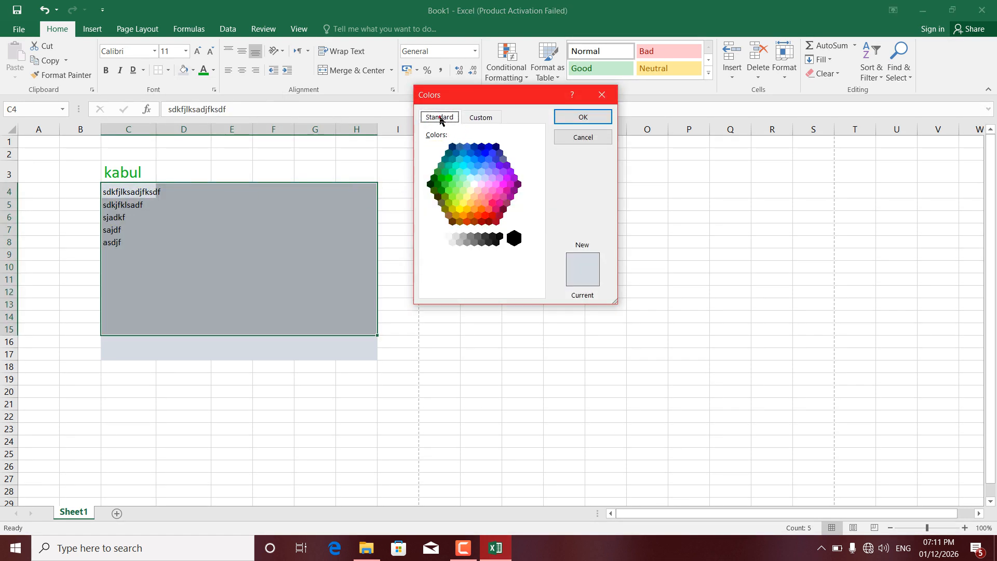
{"action": "left_click", "coordinate": [468, 117]}
{"action": "left_click", "coordinate": [444, 117]}
{"action": "left_click", "coordinate": [462, 158]}
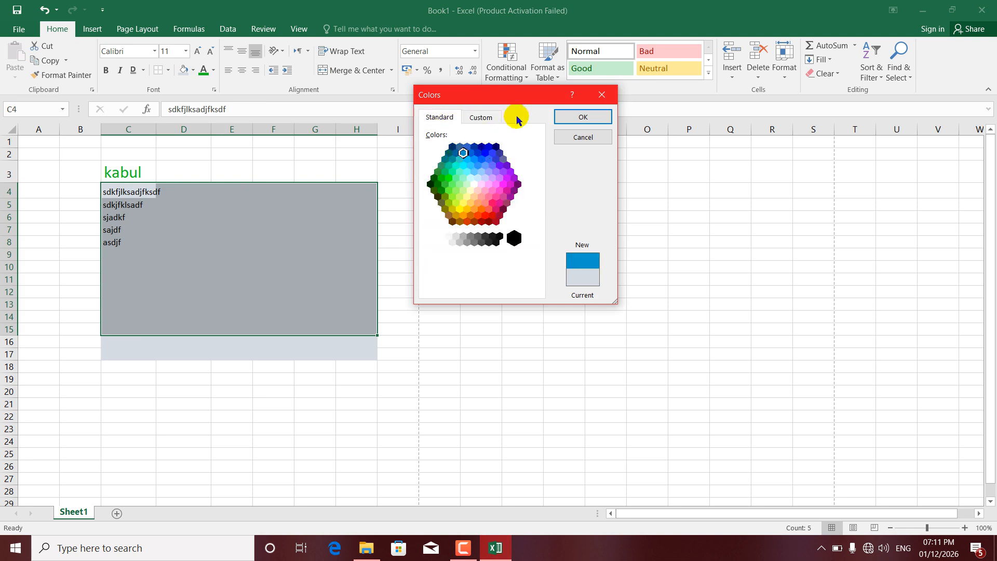
{"action": "left_click", "coordinate": [577, 117]}
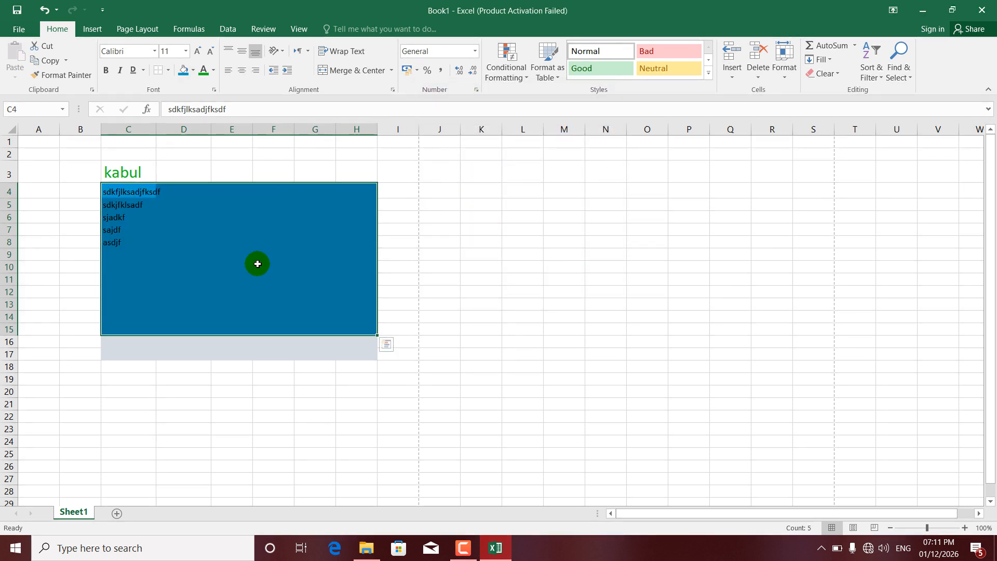